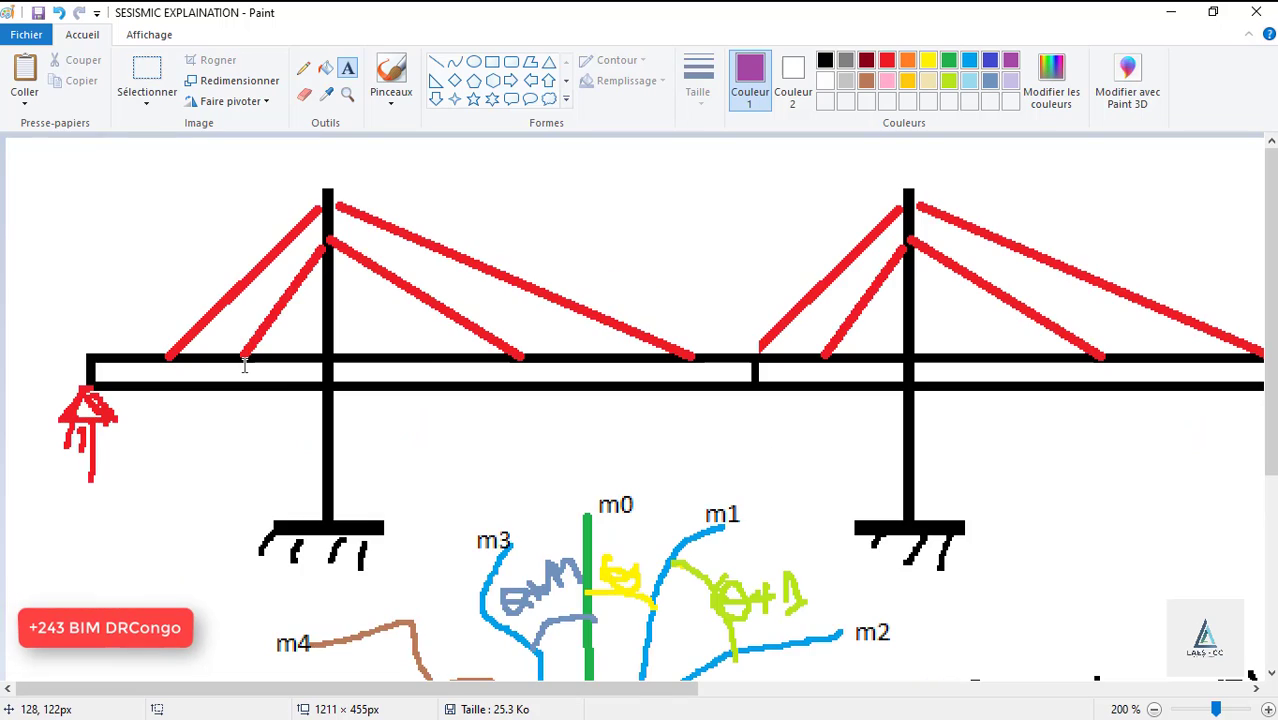
Step: Circle the 800km/s shear-wave velocity in the soil note with a black freehand pencil loop
scroll(442, 354, "down", 3)
scroll(443, 353, "up", 1, "ctrl")
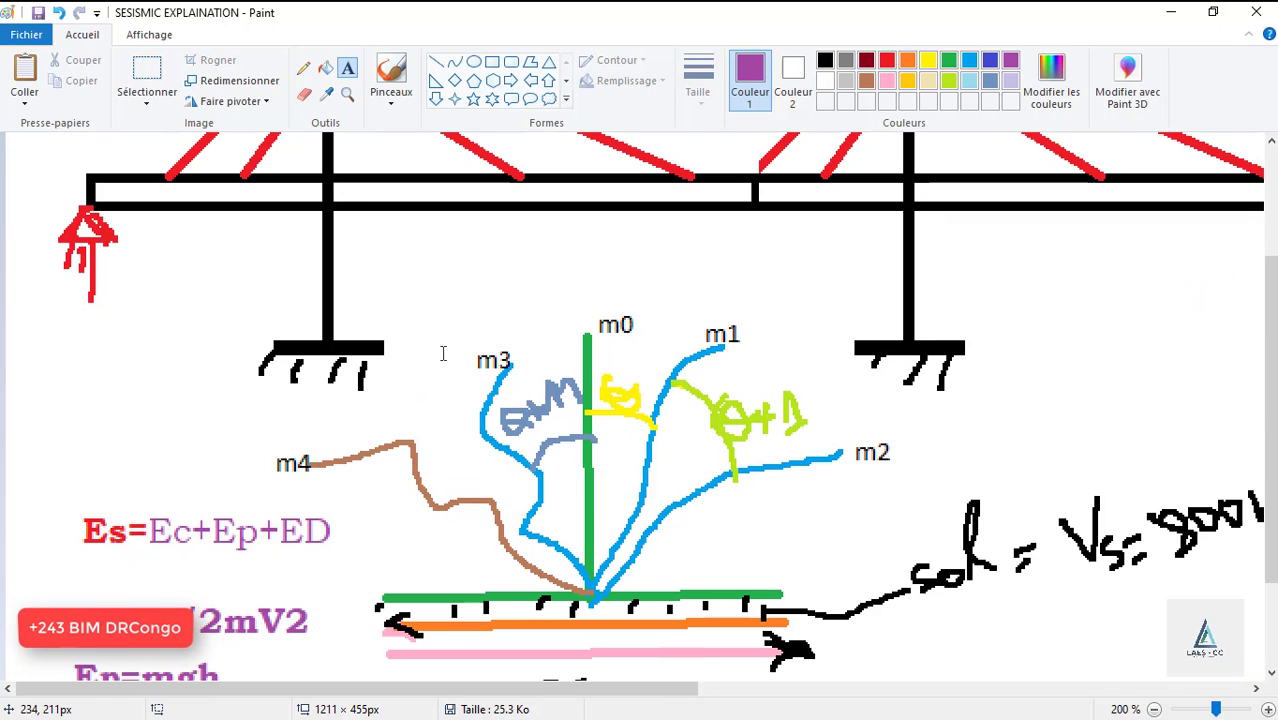
scroll(432, 386, "down", 1, "ctrl")
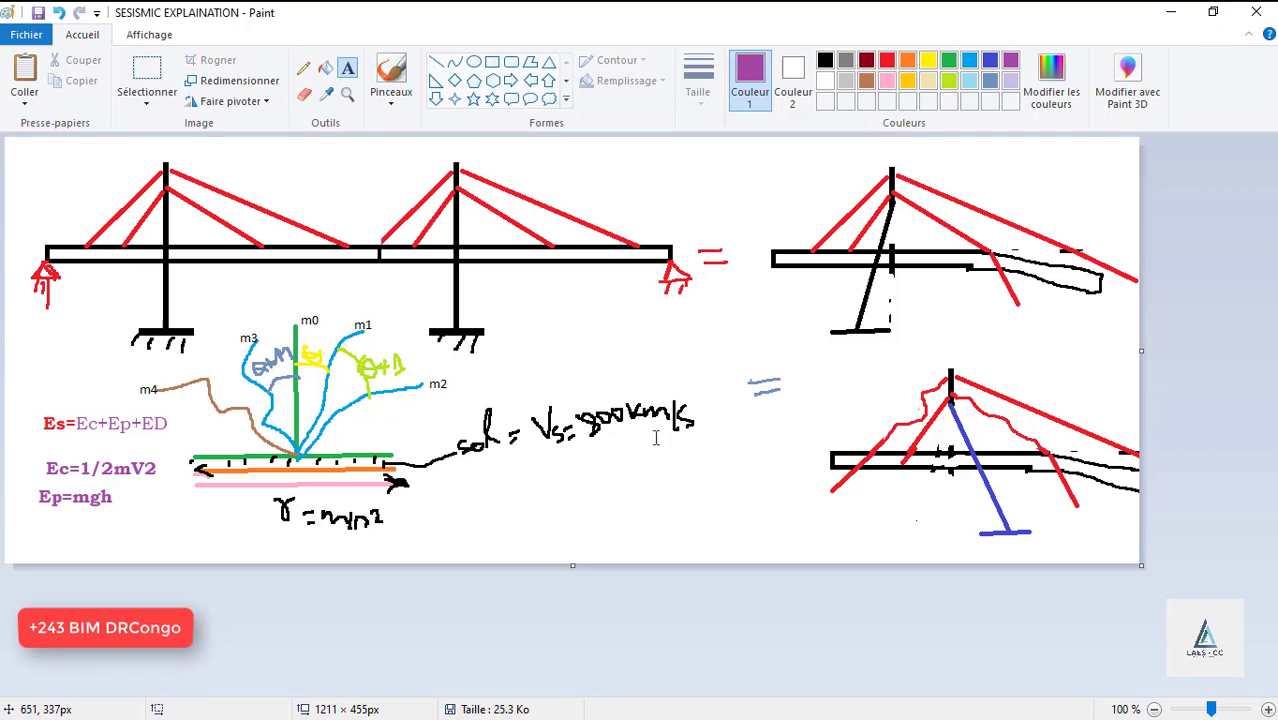
left_click(325, 93)
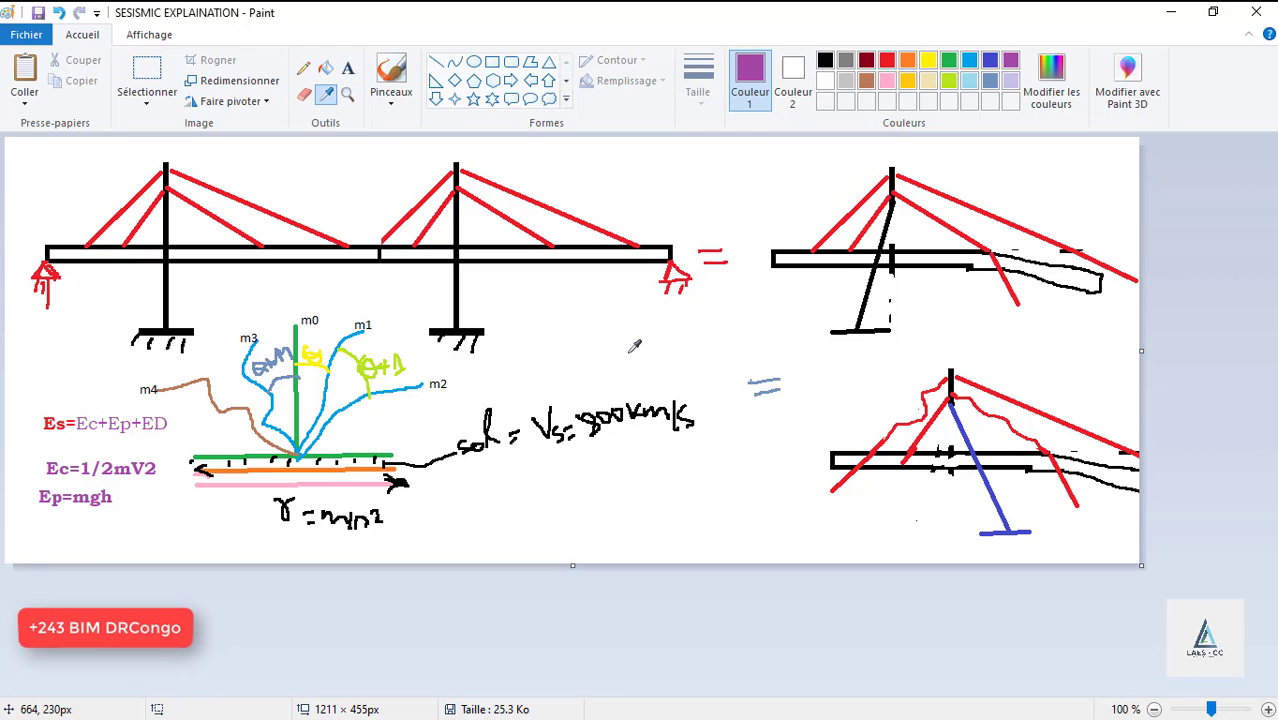
left_click(548, 385)
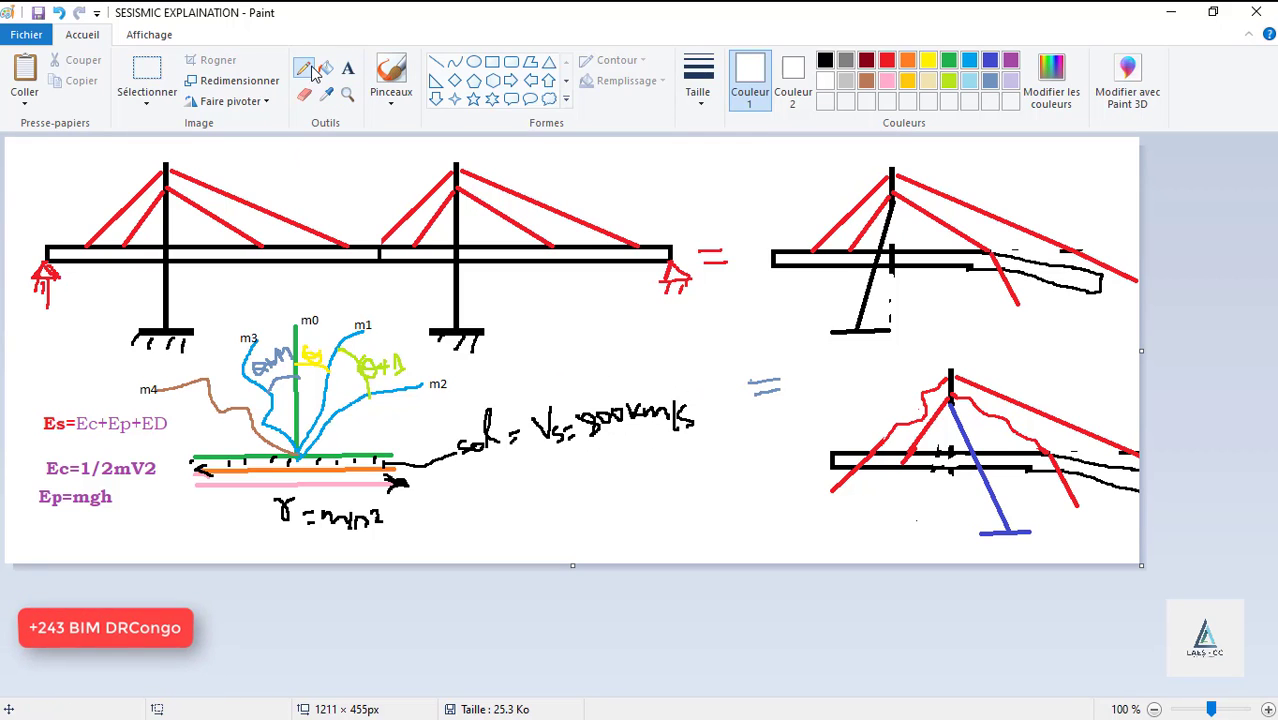
left_click(825, 62)
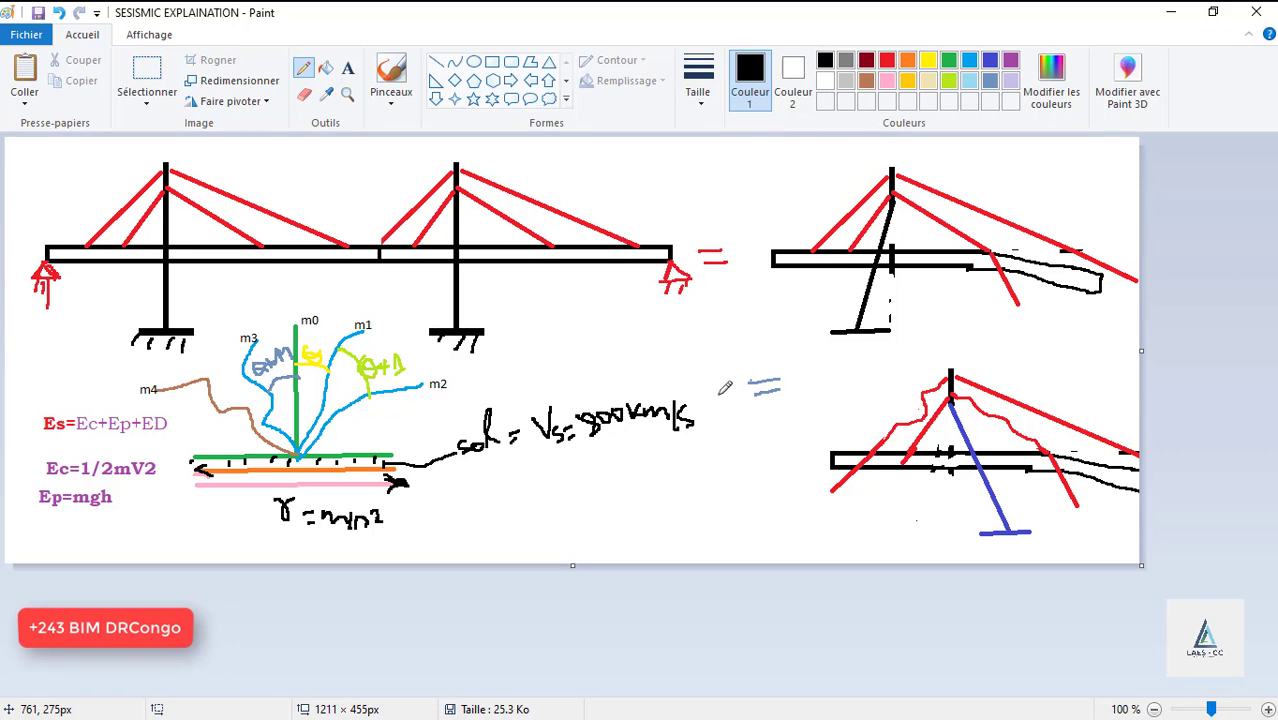
mouse_move(699, 392)
left_mouse_down()
mouse_move(588, 394)
mouse_move(576, 436)
mouse_move(714, 418)
mouse_move(709, 382)
left_mouse_up()
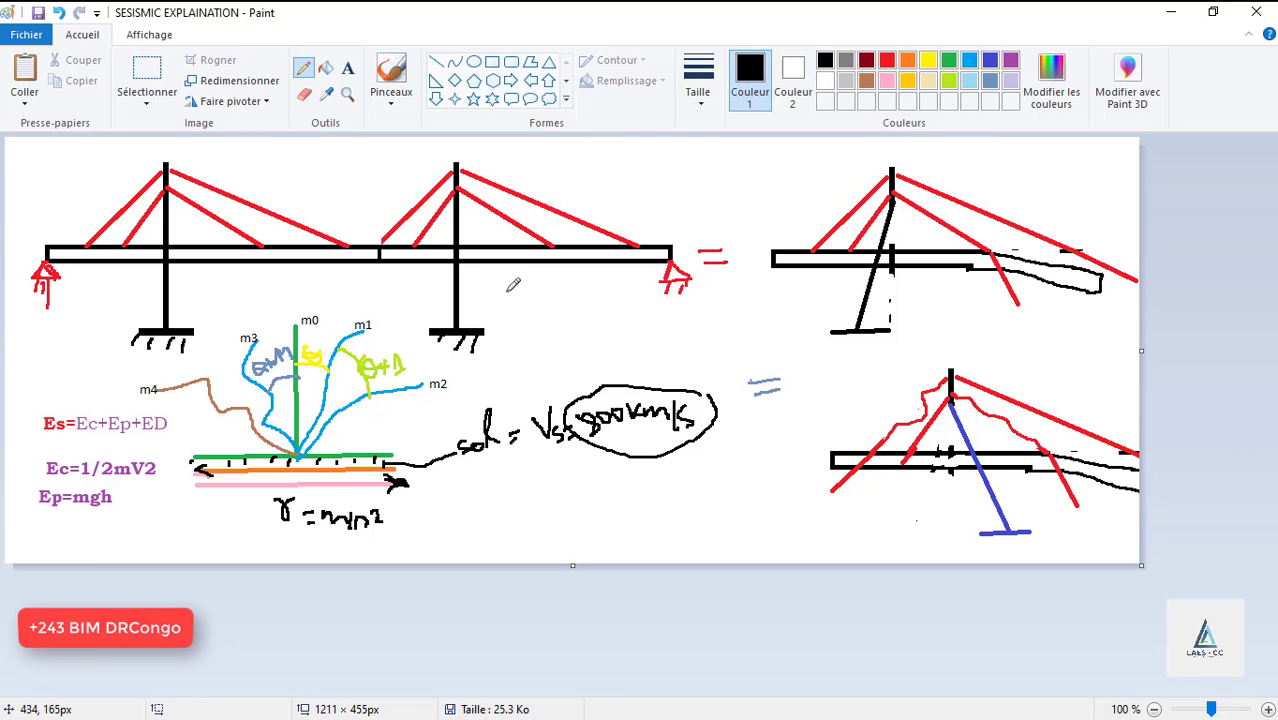
Step: Sketch a small black graph with two axes and a plateau curve under the soil velocity note, and mark its horizontal axis
mouse_move(648, 487)
left_mouse_down()
mouse_move(657, 541)
mouse_move(753, 530)
left_mouse_up()
mouse_move(657, 538)
left_mouse_down()
mouse_move(674, 482)
mouse_move(750, 483)
left_mouse_up()
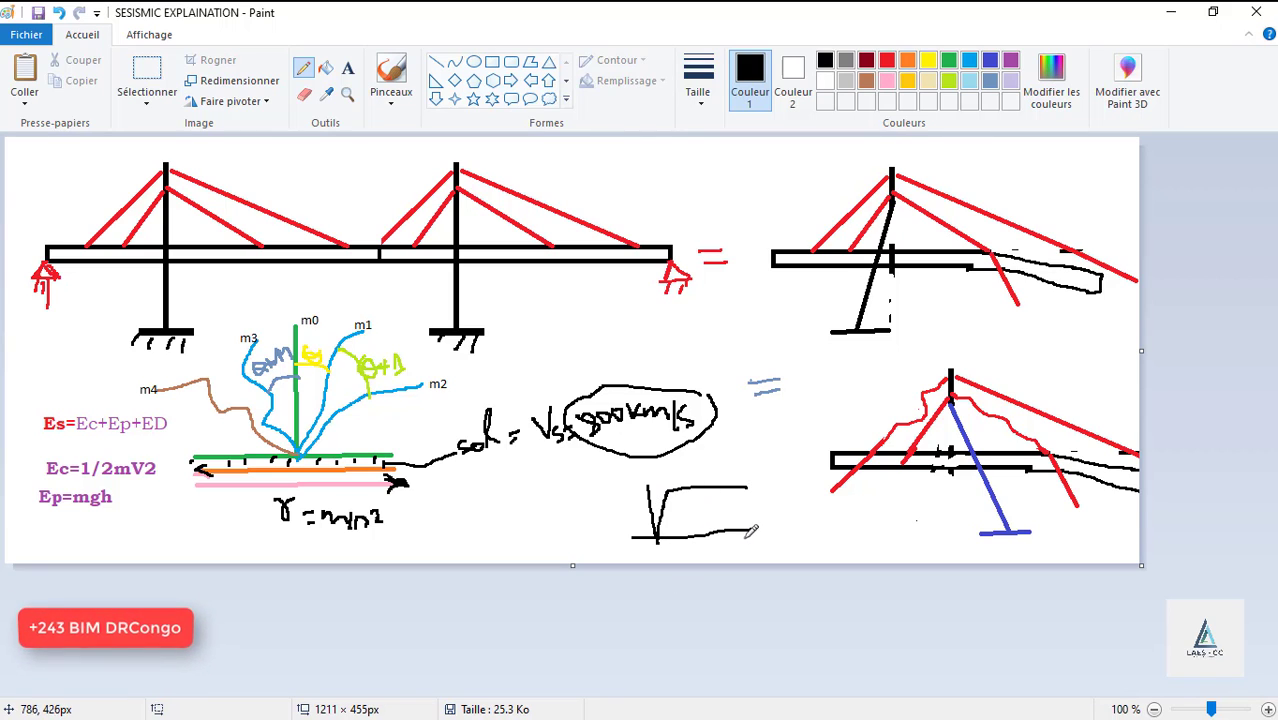
mouse_move(762, 538)
left_mouse_down()
mouse_move(761, 552)
mouse_move(728, 552)
left_mouse_up()
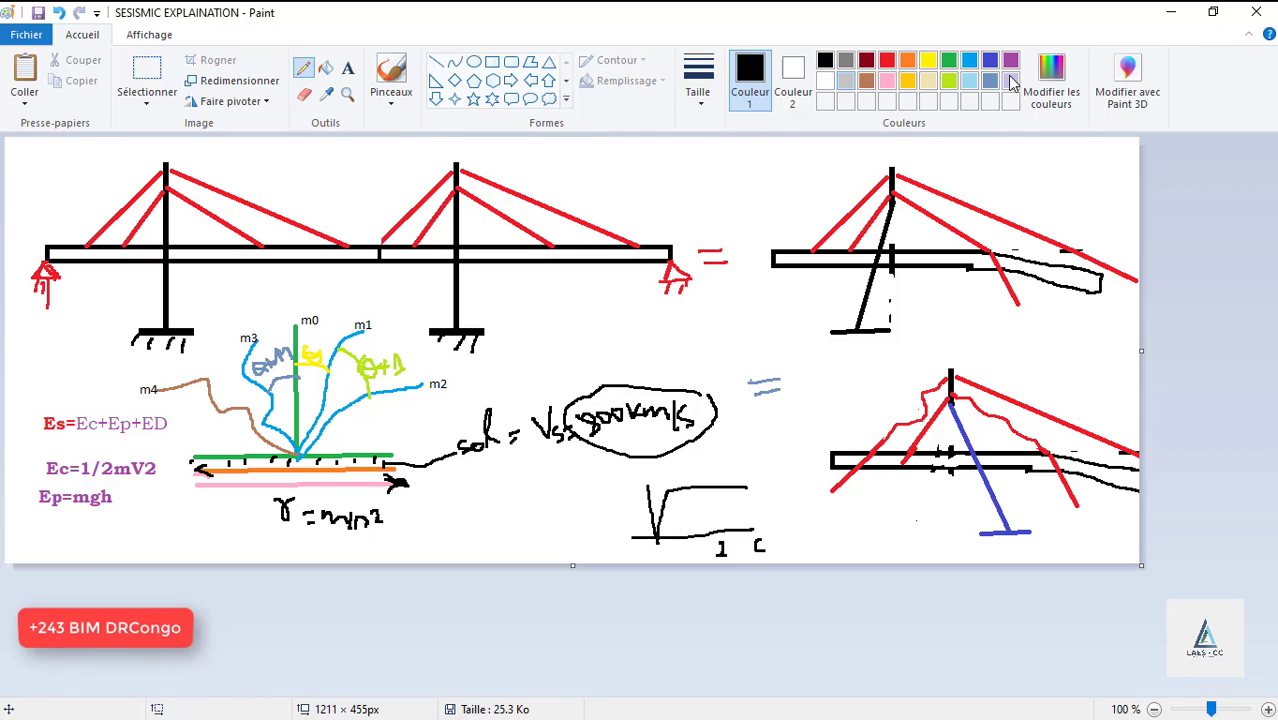
Step: Extend the plateau curve with a red descending branch and draw a small red arrow pointing down to it
left_click(887, 62)
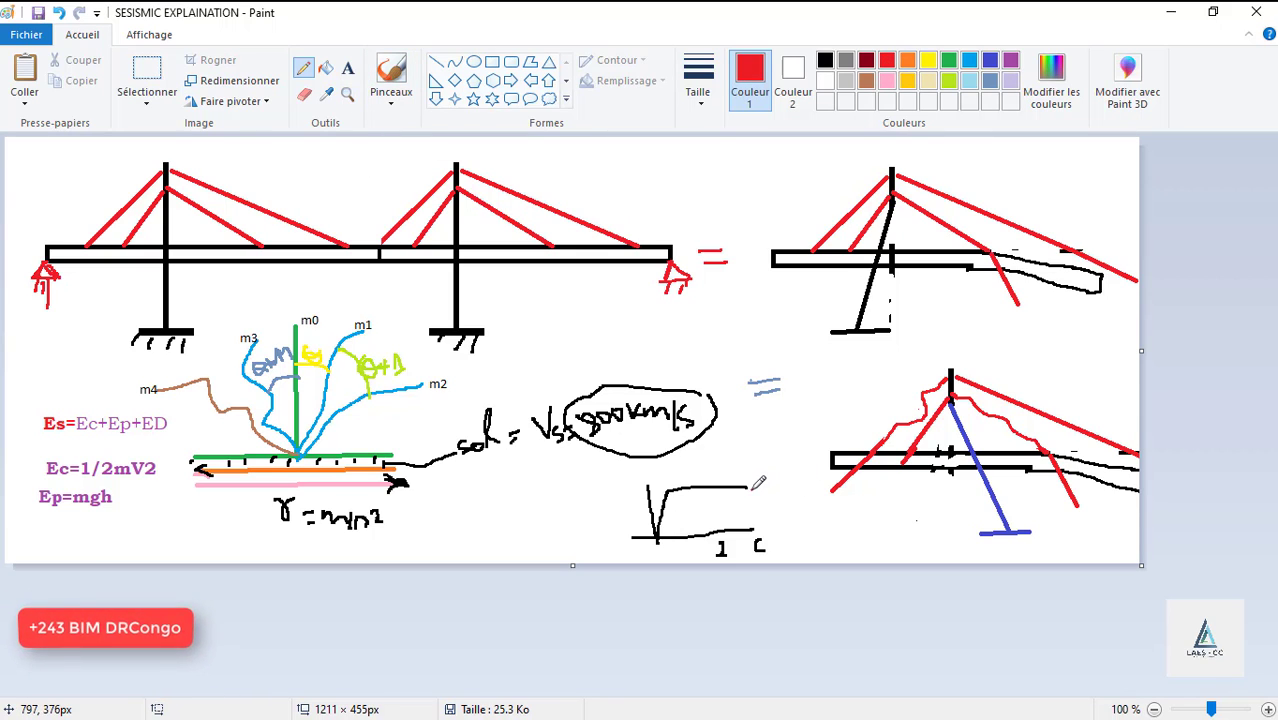
left_click_drag(752, 490, 795, 522)
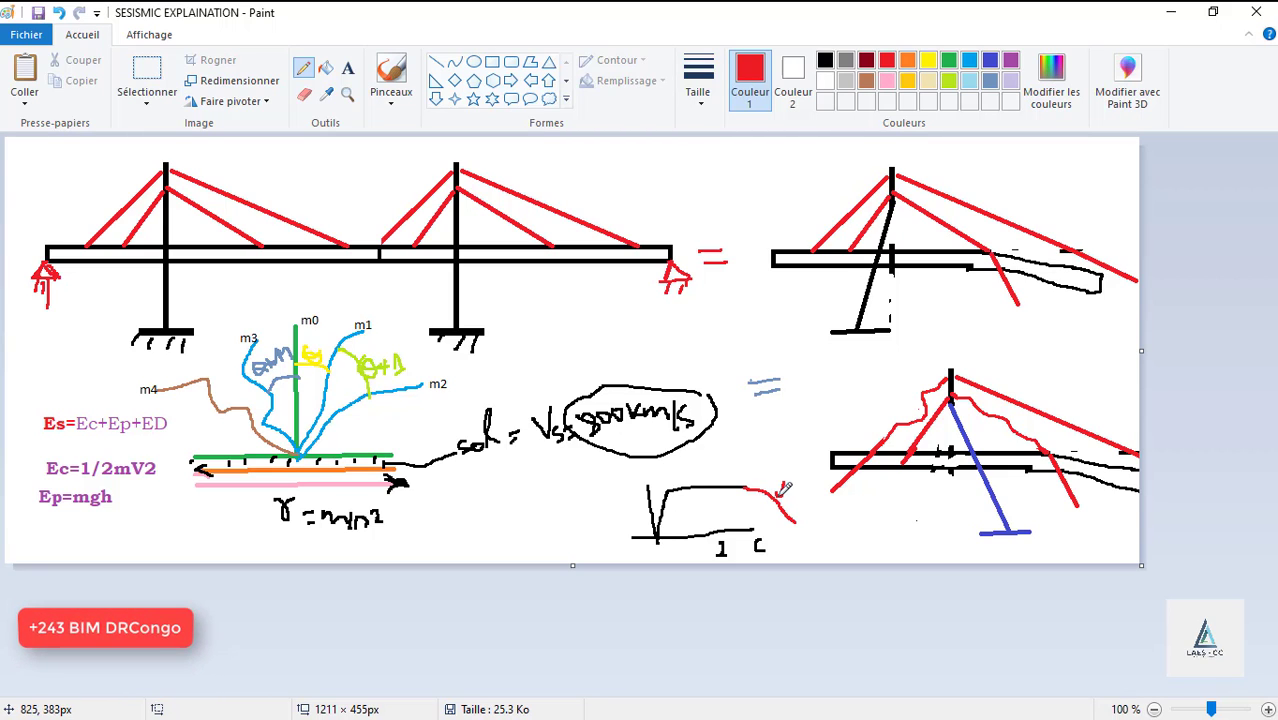
left_click_drag(781, 490, 790, 494)
Step: Circle the red branch in green and divide the graph into zones labelled E, P and D
left_click(948, 60)
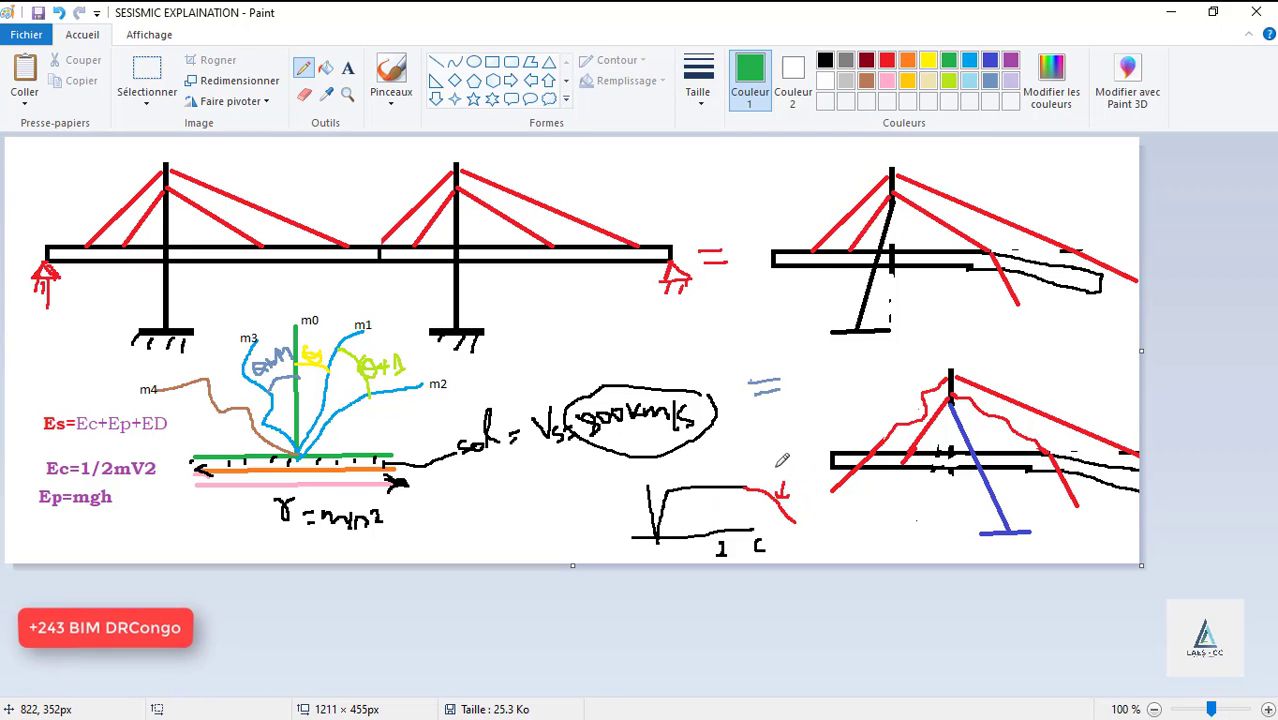
mouse_move(776, 467)
left_mouse_down()
mouse_move(736, 496)
mouse_move(826, 512)
mouse_move(806, 474)
mouse_move(776, 463)
left_mouse_up()
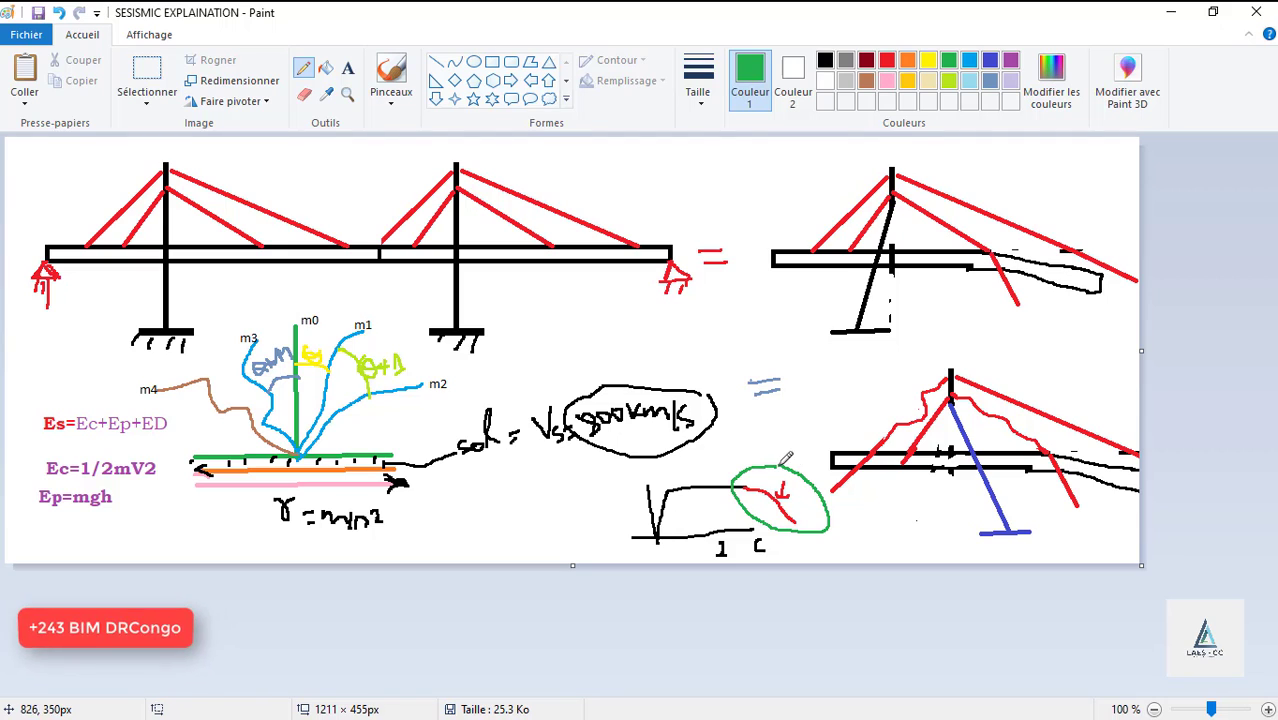
mouse_move(711, 489)
left_mouse_down()
mouse_move(718, 533)
mouse_move(690, 505)
mouse_move(767, 463)
left_mouse_up()
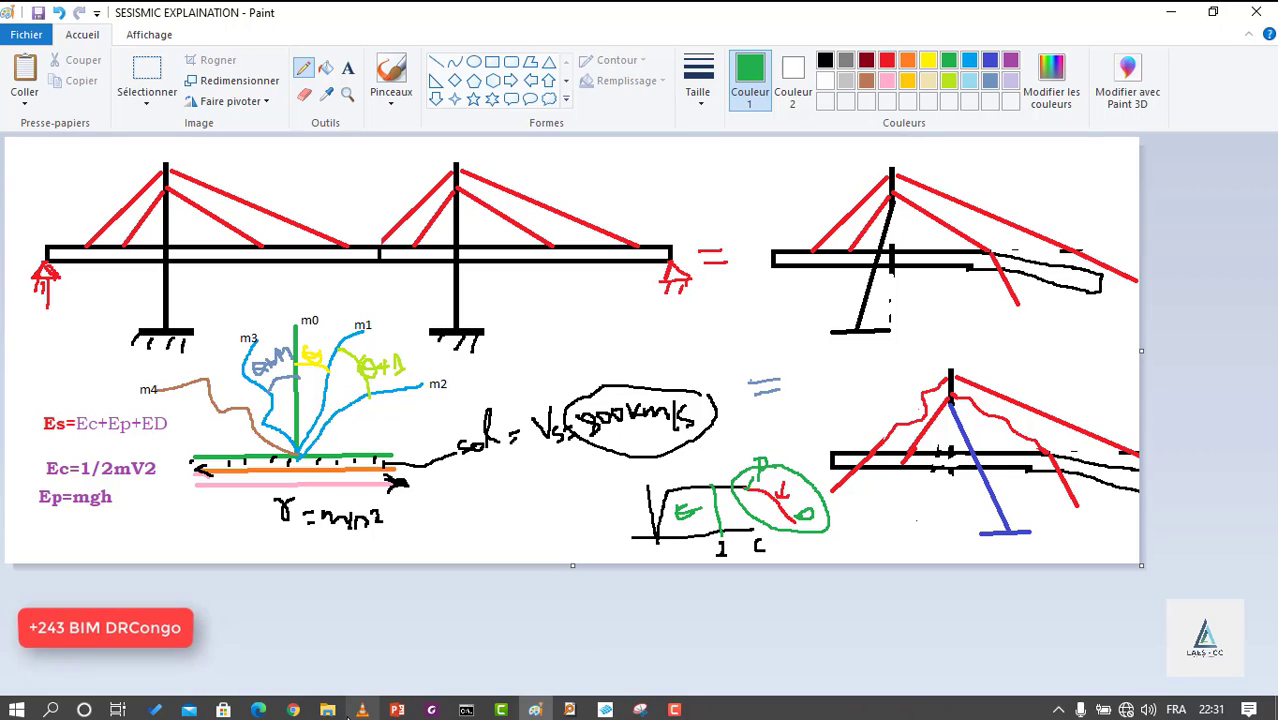
Step: Switch to the PowerPoint presentation, view the earthquake damage photos on slides 16 and 15, and return to Paint
left_click(395, 708)
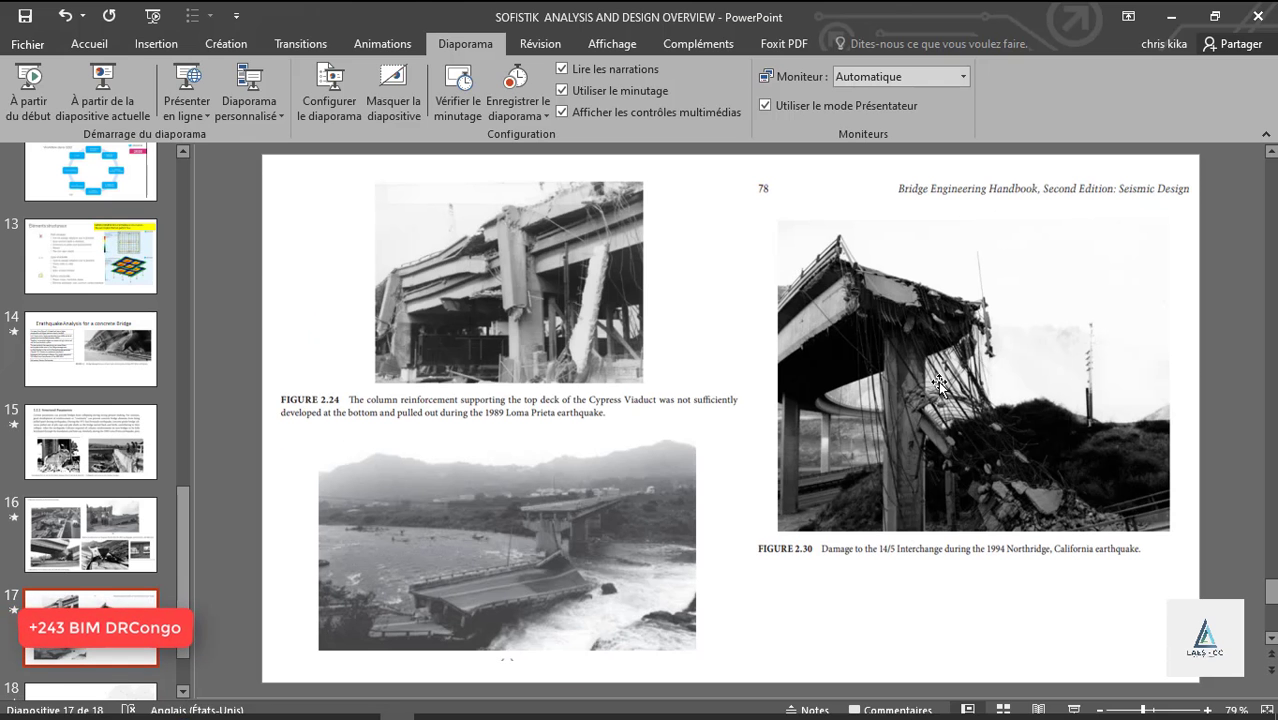
left_click(90, 543)
left_click(92, 455)
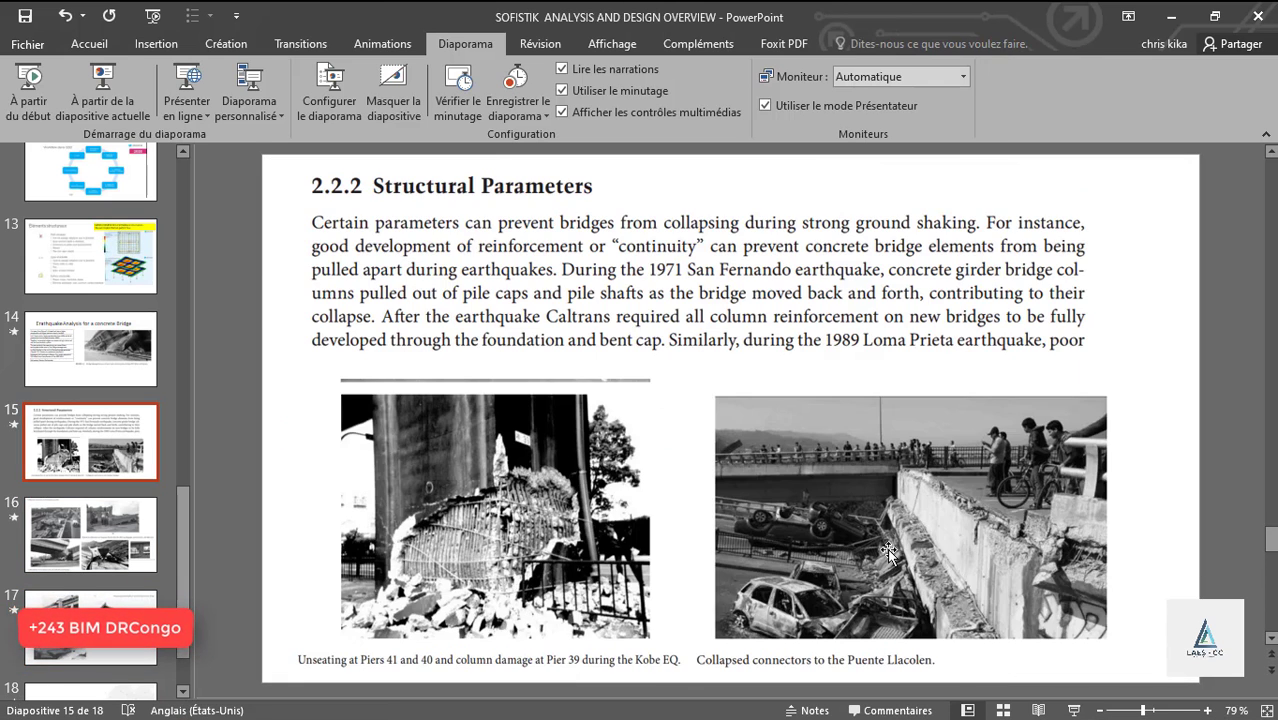
left_click(1182, 12)
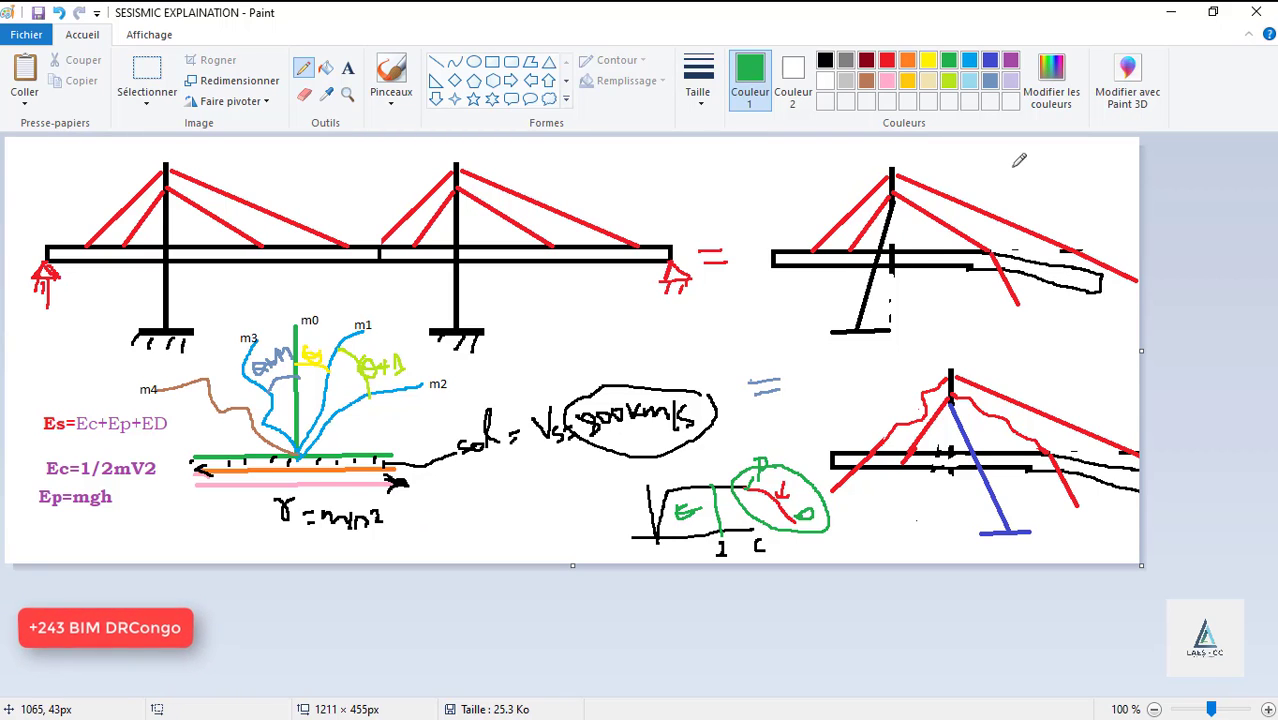
Step: Label the upper damaged bridge m1 and start an m label above the lower one in green, crossing the intact deck's middle joint
left_click_drag(1004, 172, 1076, 184)
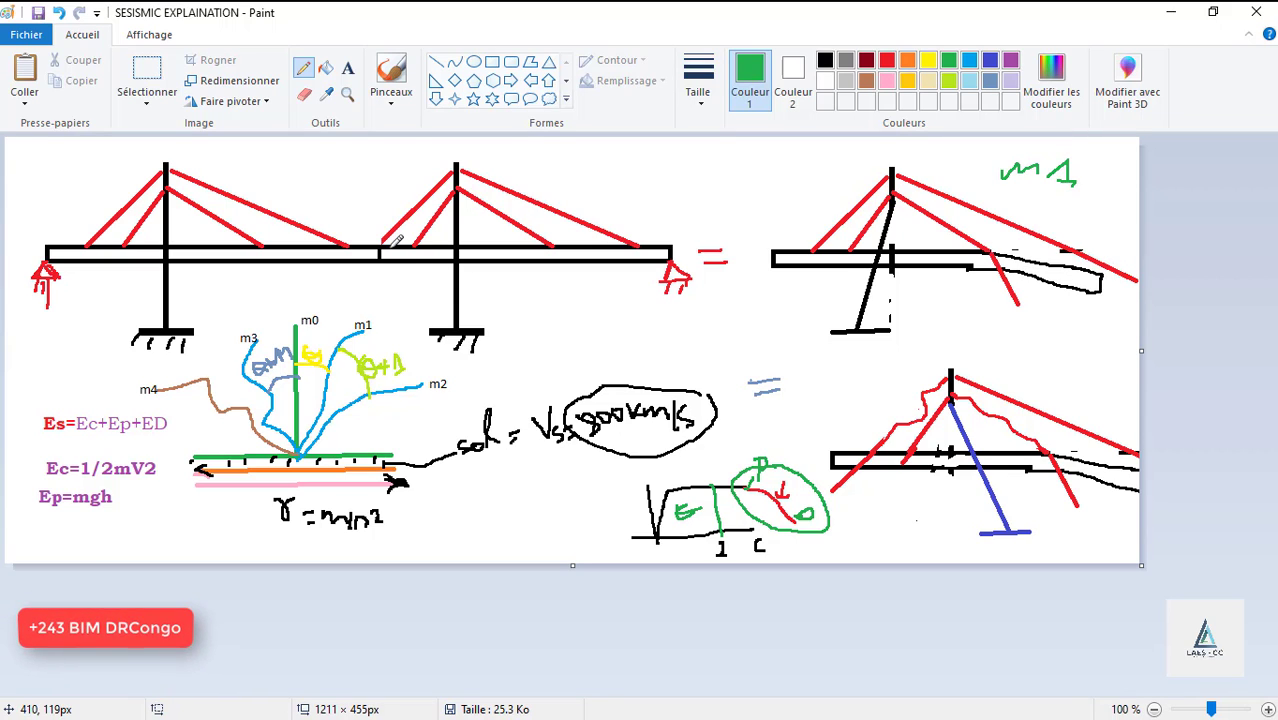
left_click_drag(370, 265, 384, 266)
left_click_drag(1016, 360, 1067, 376)
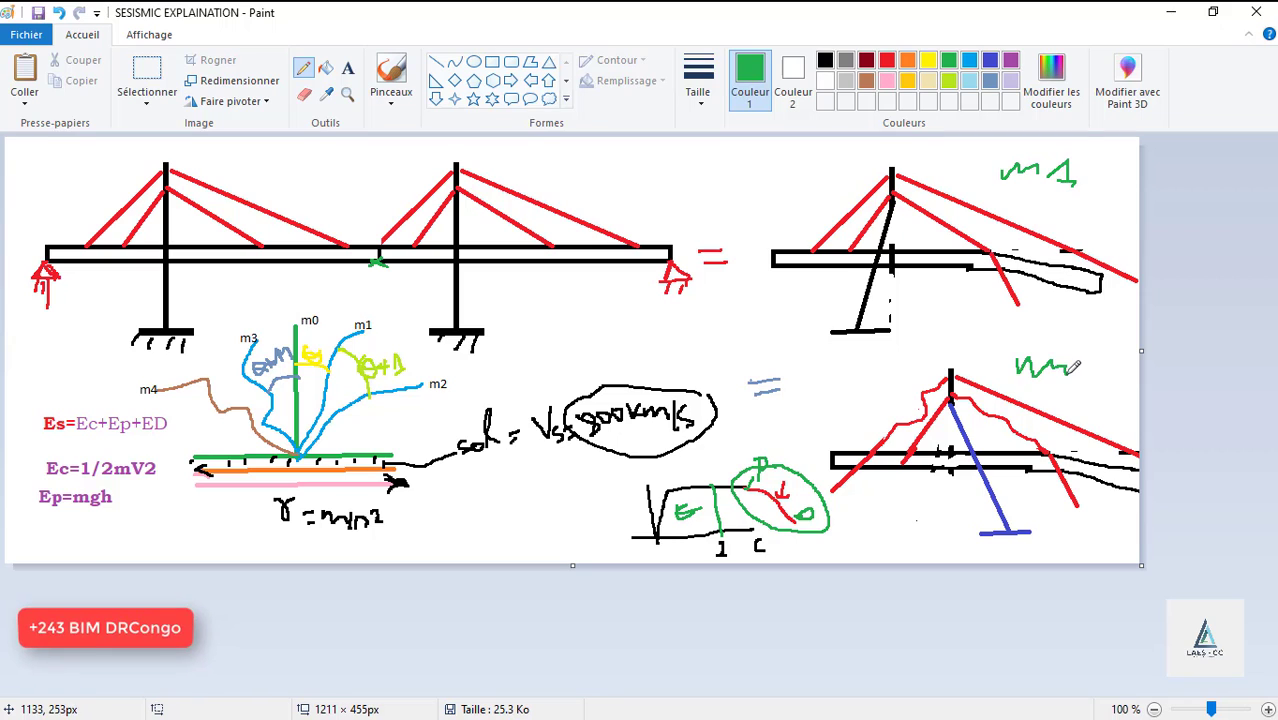
Step: Add green handwritten notes around the lower damaged bridge, including M6.5 and 7 above the blue equals sign, and underline its fallen deck end
mouse_move(969, 337)
left_mouse_down()
mouse_move(1017, 320)
mouse_move(1087, 329)
left_mouse_up()
left_click_drag(1076, 386, 1072, 400)
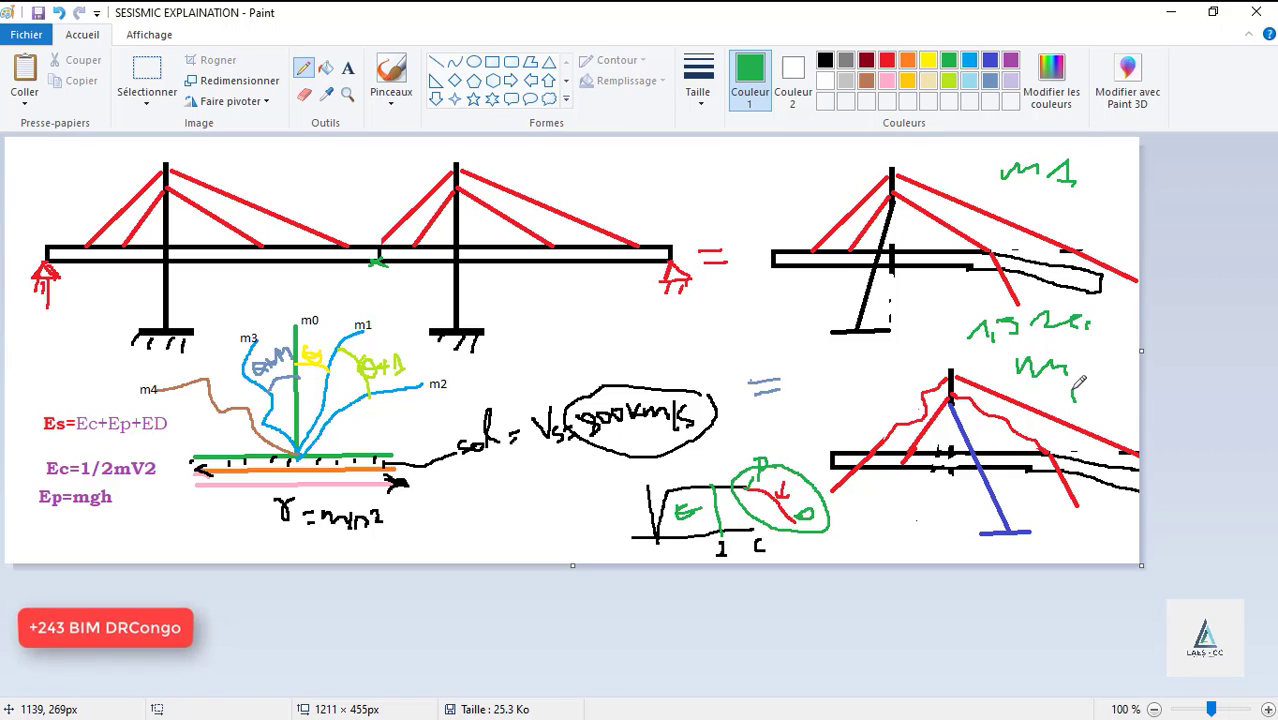
left_click_drag(1073, 398, 1128, 412)
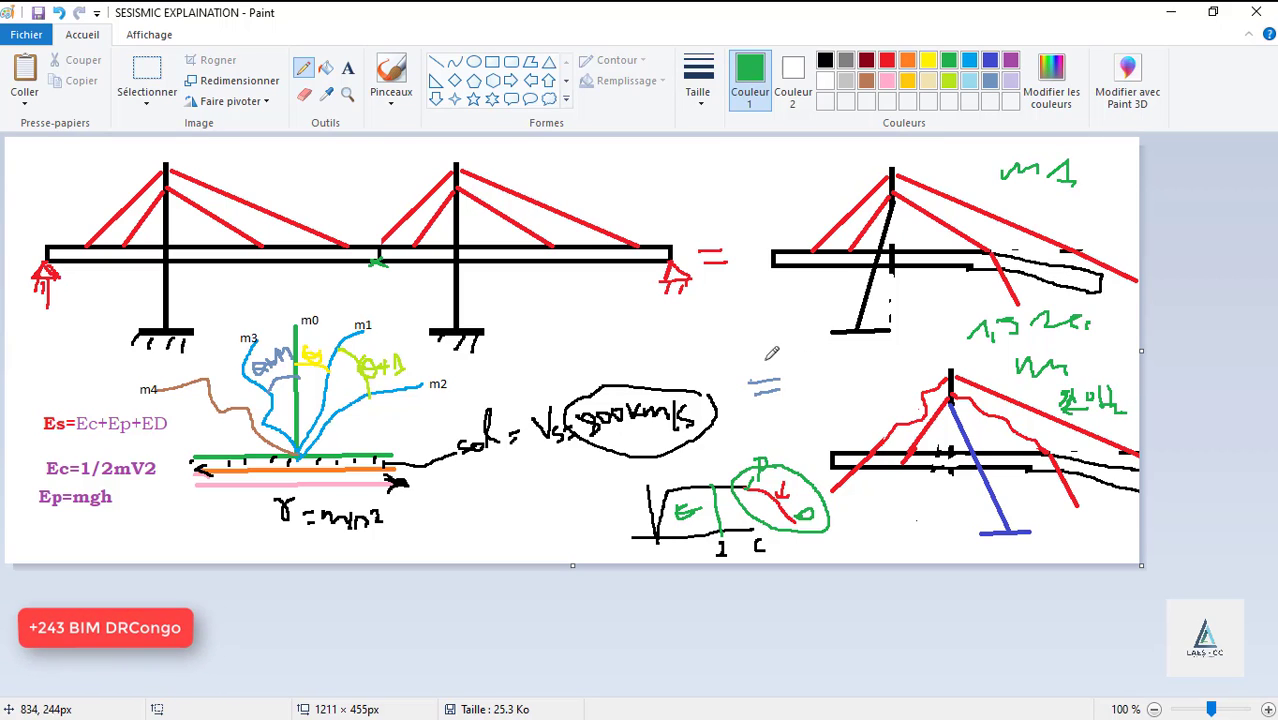
mouse_move(669, 346)
left_mouse_down()
mouse_move(706, 318)
mouse_move(719, 336)
mouse_move(730, 315)
mouse_move(720, 332)
mouse_move(756, 338)
mouse_move(738, 340)
mouse_move(730, 366)
mouse_move(764, 358)
left_mouse_up()
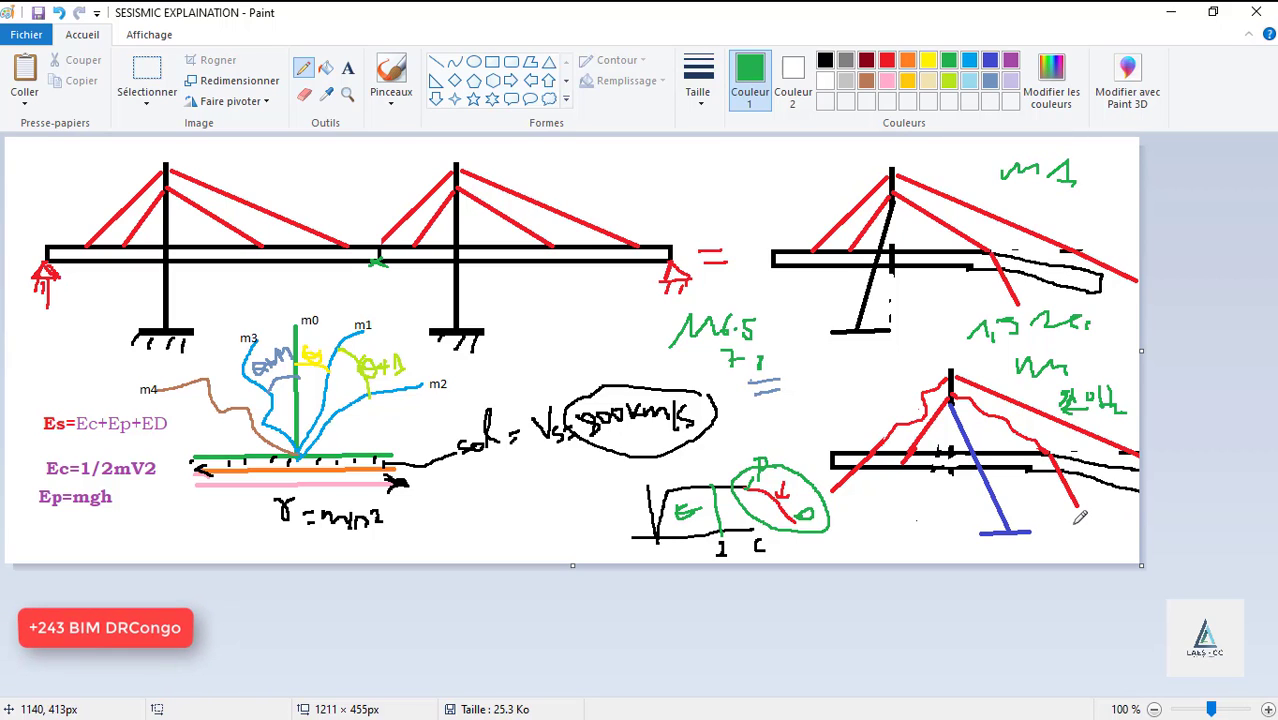
mouse_move(1075, 521)
left_mouse_down()
mouse_move(1140, 505)
mouse_move(1076, 518)
left_mouse_up()
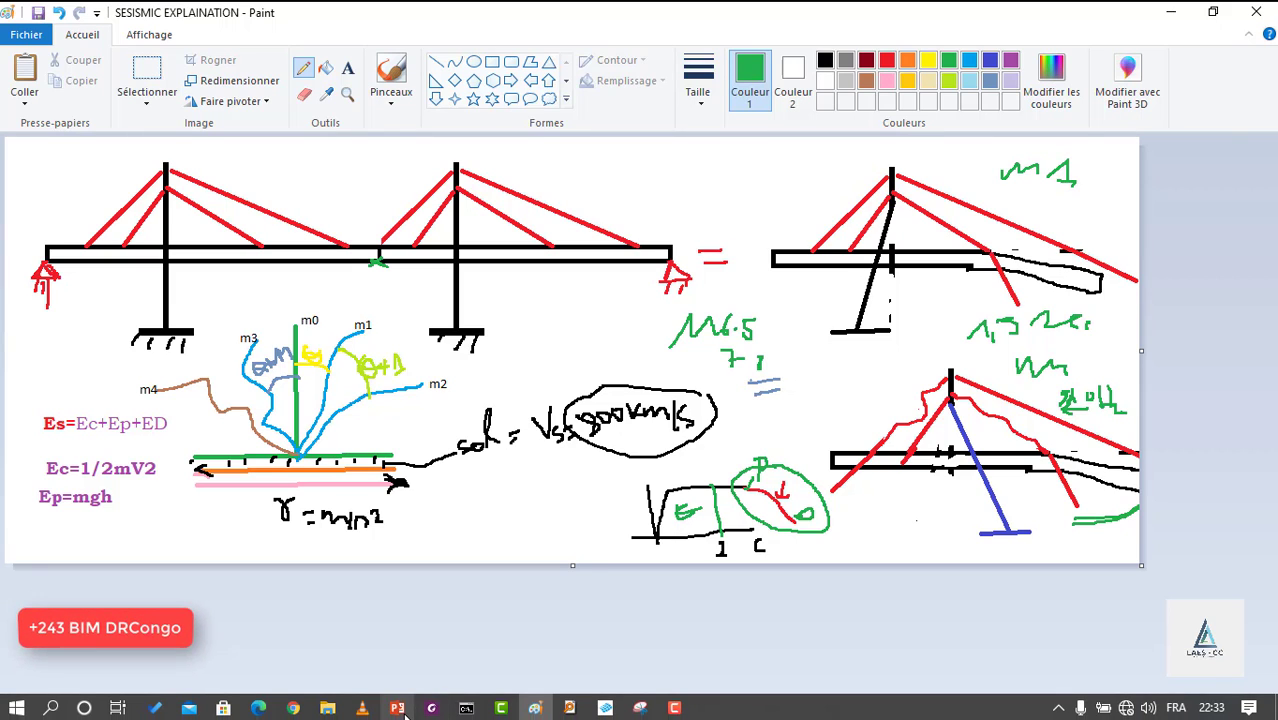
Step: Switch to PowerPoint, examine the collapsed bridge photos on slides 15 to 17, and return to the Paint drawing
left_click(405, 709)
left_click(830, 550)
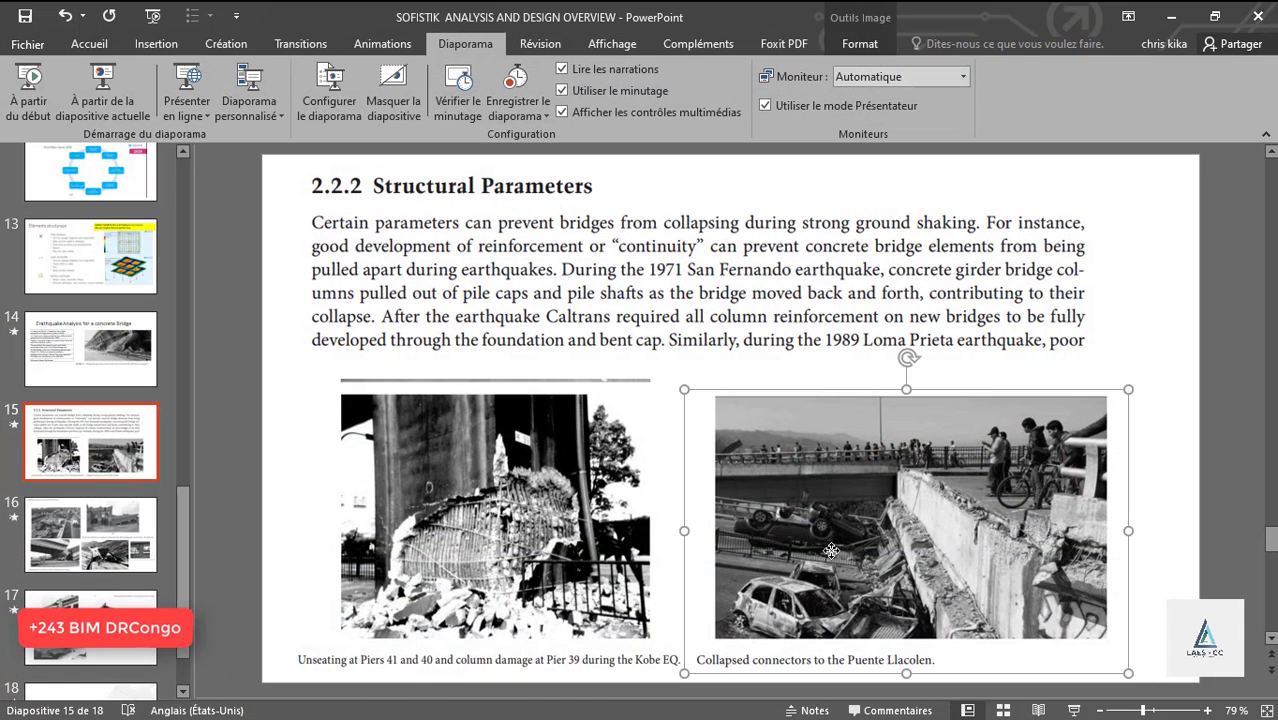
left_click(60, 505)
scroll(847, 512, "down", 1)
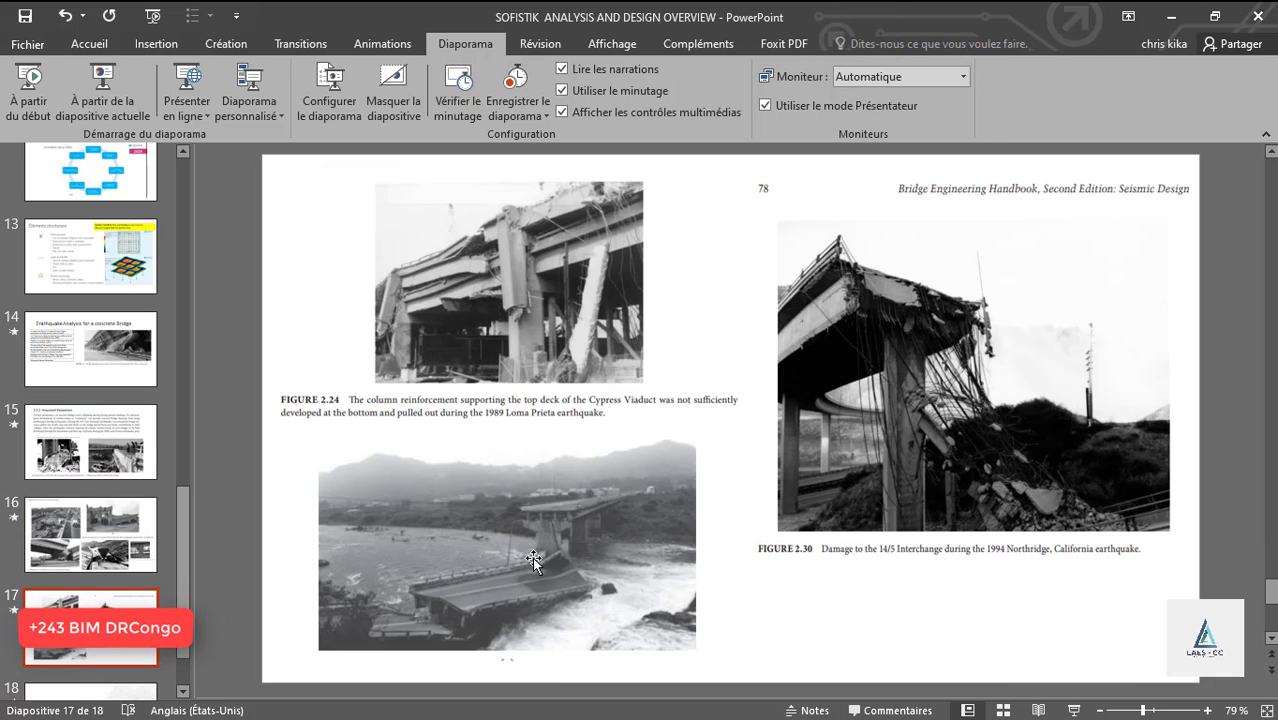
left_click(1170, 17)
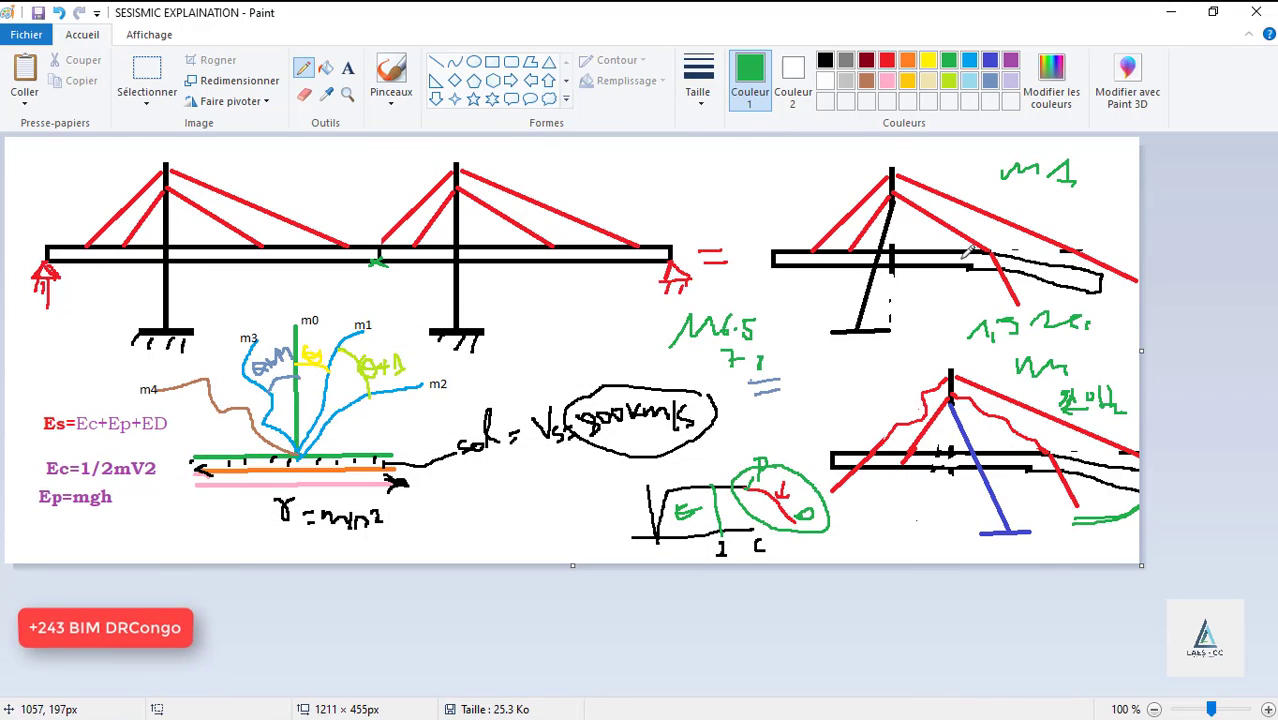
Step: Compare the bridge failure photos on slide 17 with the damaged-bridge sketches in Paint, ending on the drawing
mouse_move(520, 714)
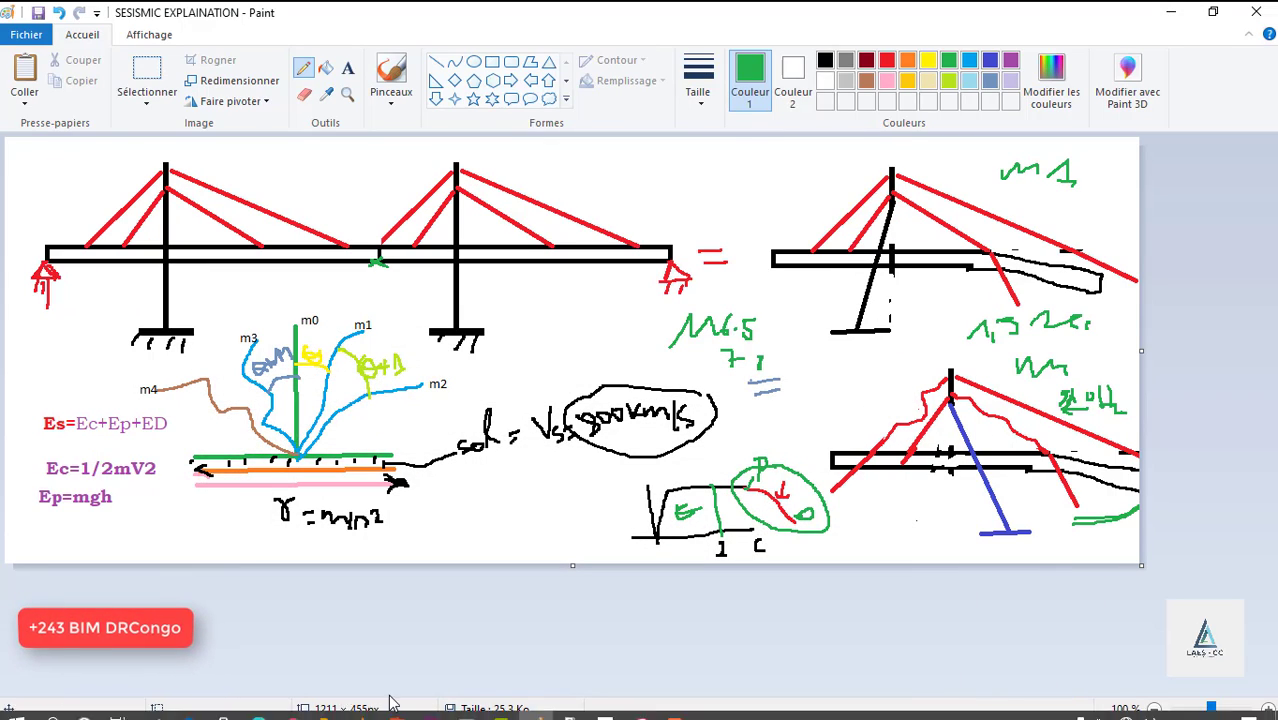
left_click(397, 708)
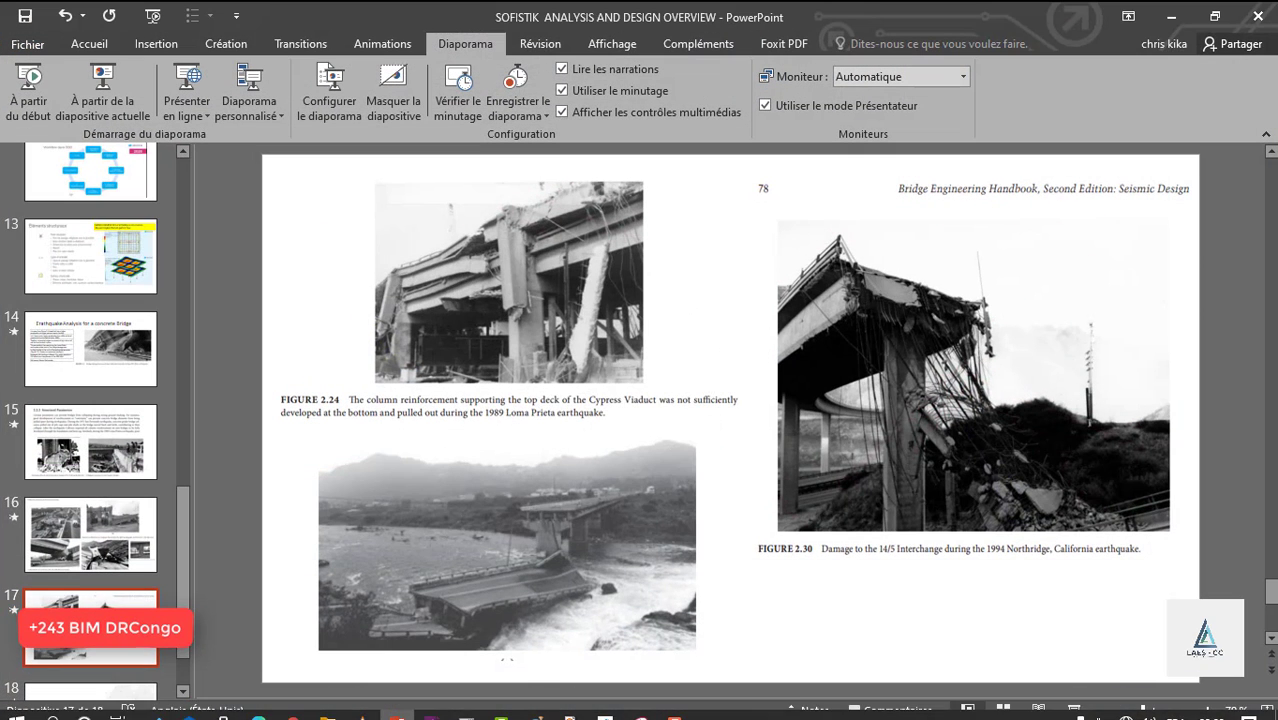
mouse_move(484, 708)
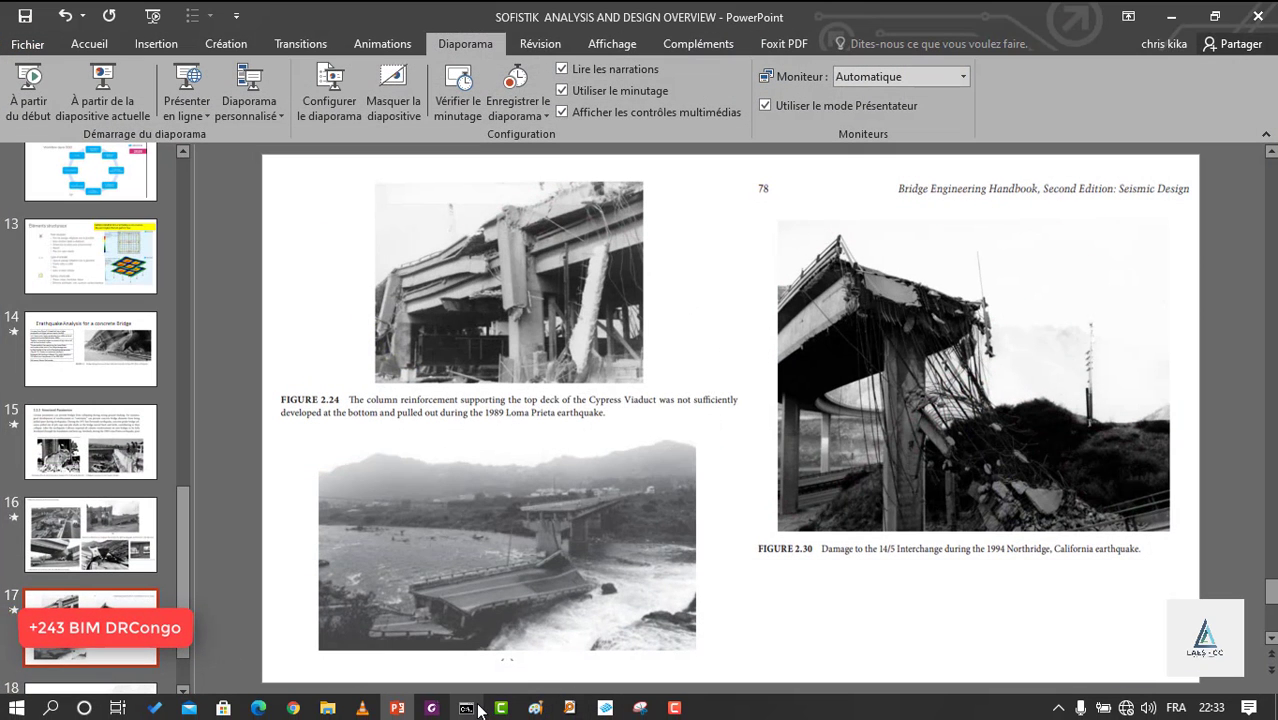
left_click(530, 709)
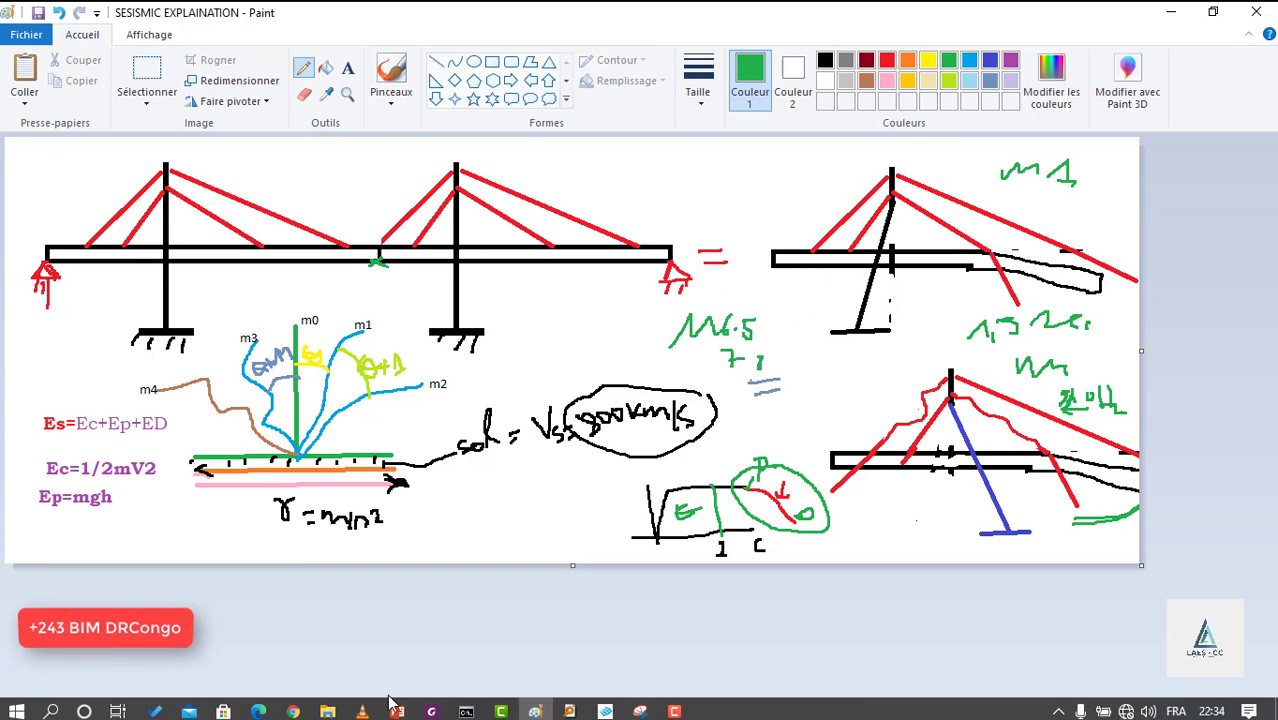
left_click(397, 708)
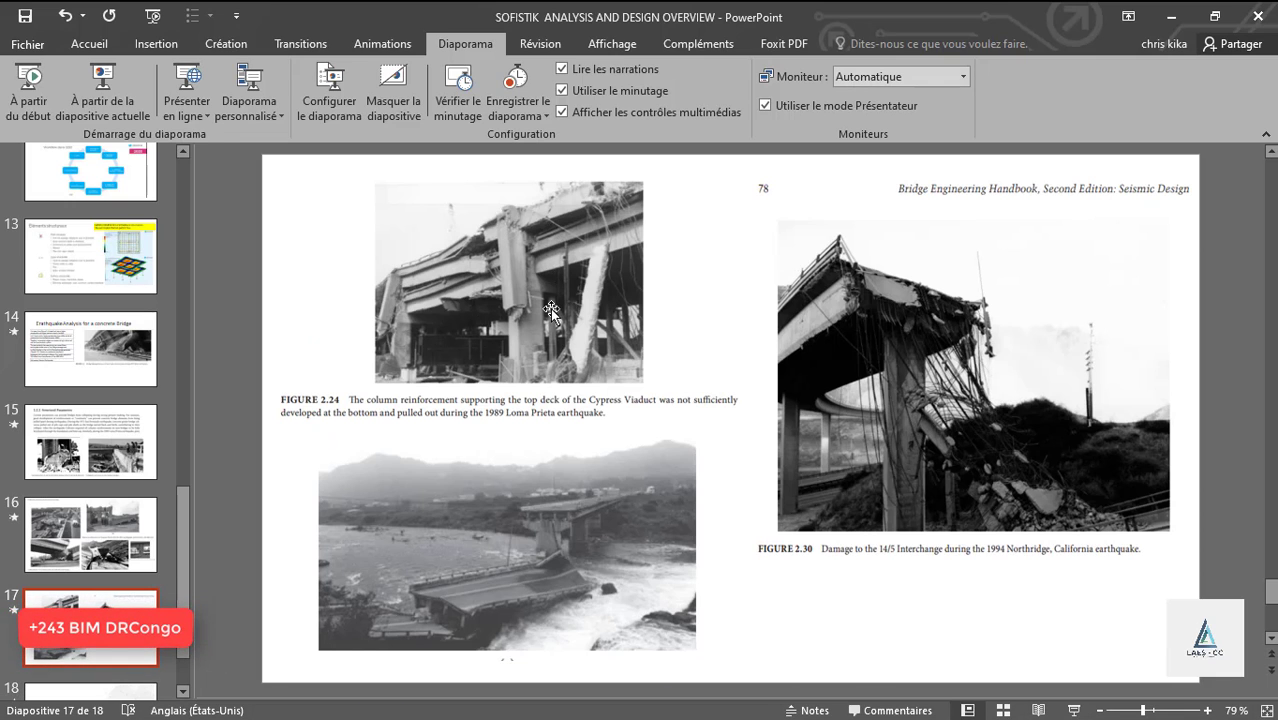
left_click(1170, 17)
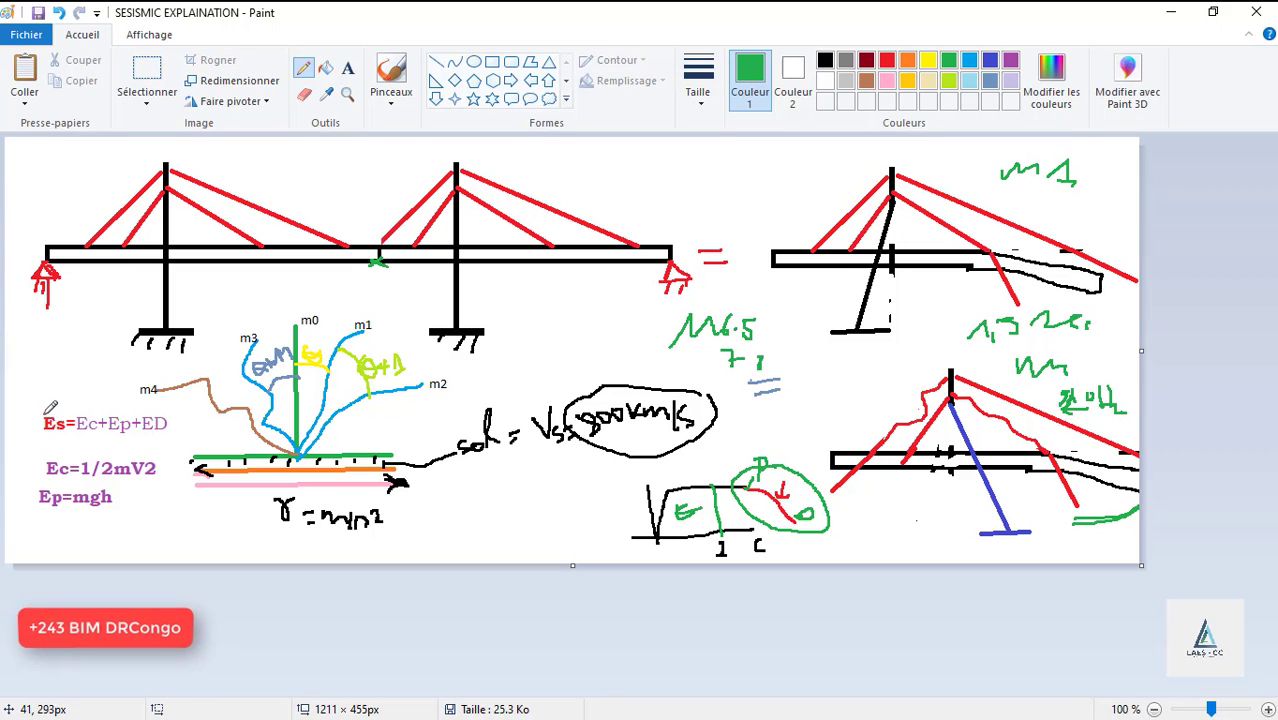
Step: Mark Es with a green stroke above it and underline the terms Ec, Ep and ED in the energy equation
left_click_drag(46, 412, 62, 377)
mouse_move(92, 435)
left_mouse_down()
mouse_move(78, 437)
mouse_move(176, 433)
mouse_move(155, 437)
left_mouse_up()
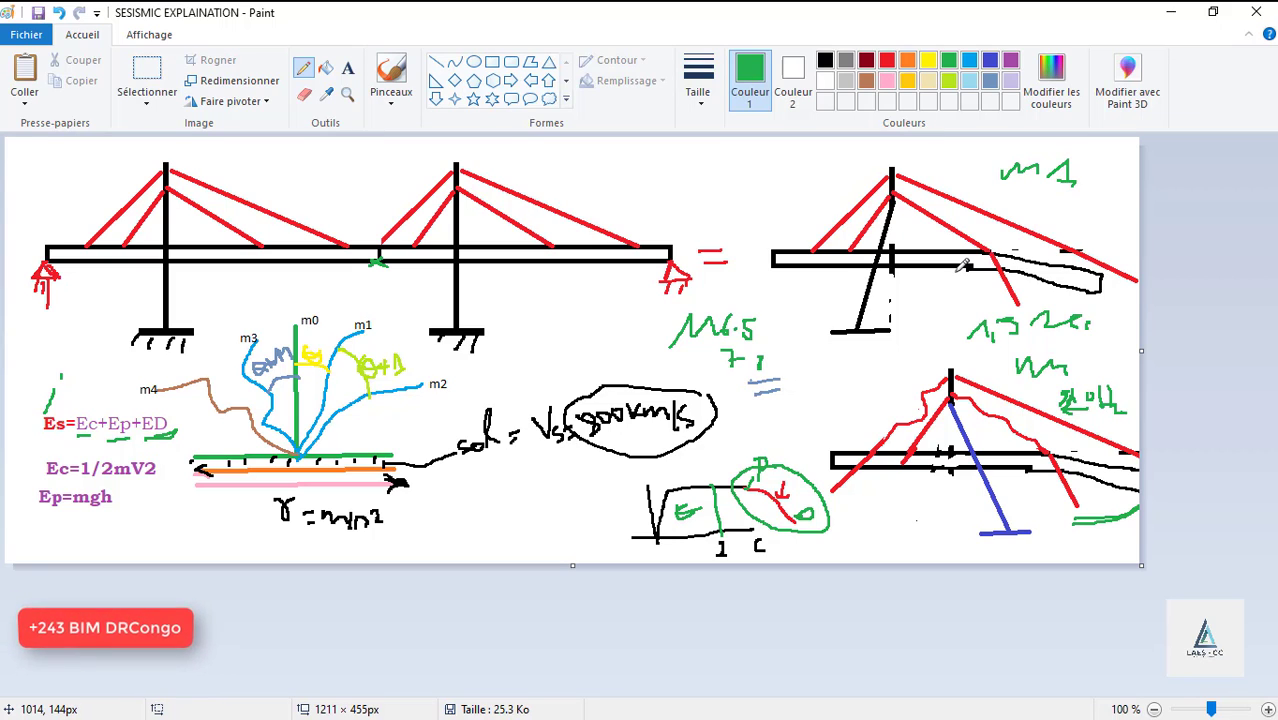
Step: Switch to the Bridge Engineering Handbook PDF in Foxit PhantomPDF and view the cover of the Seismic Design volume
left_click(1171, 12)
left_click(431, 707)
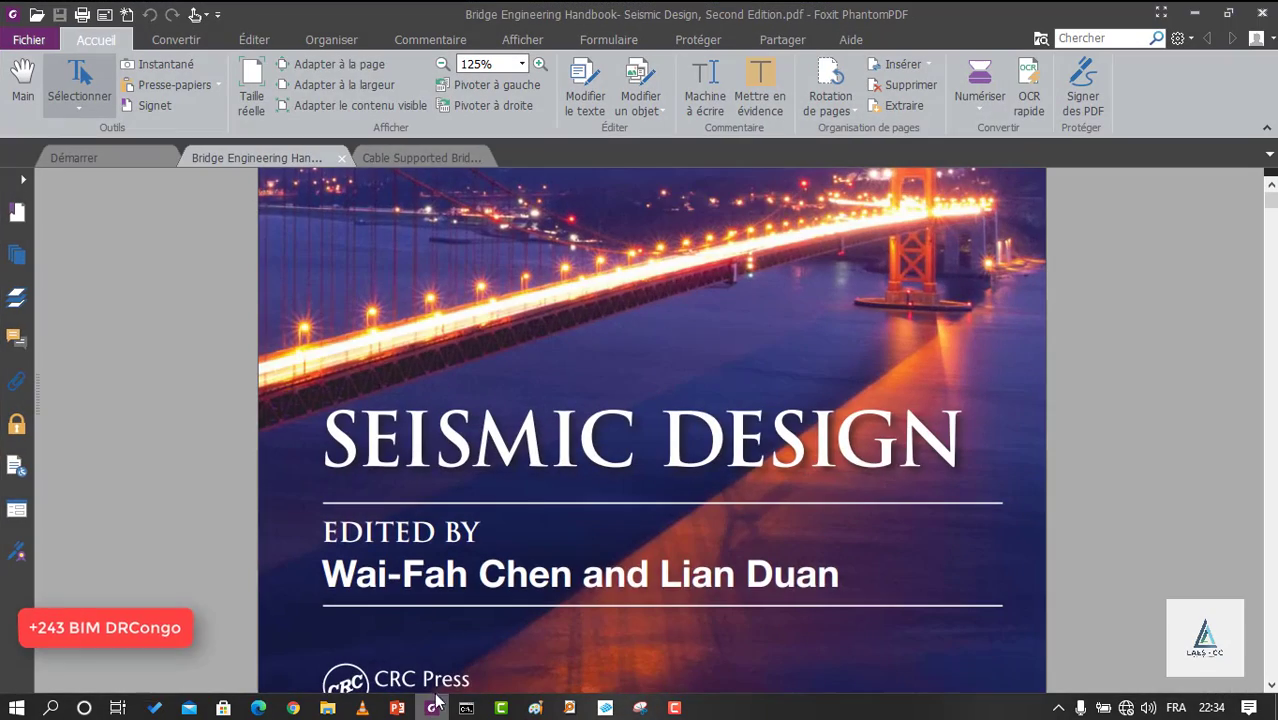
scroll(585, 313, "down", 5)
scroll(583, 323, "up", 3)
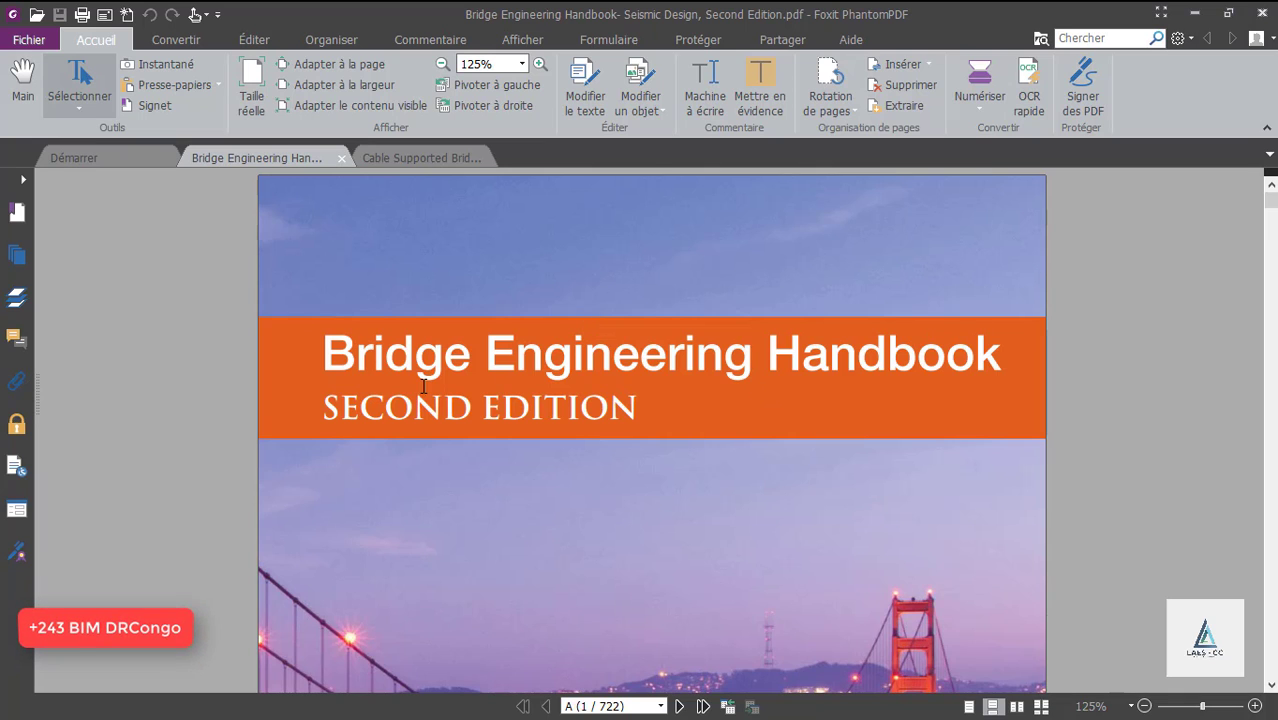
scroll(510, 388, "down", 5)
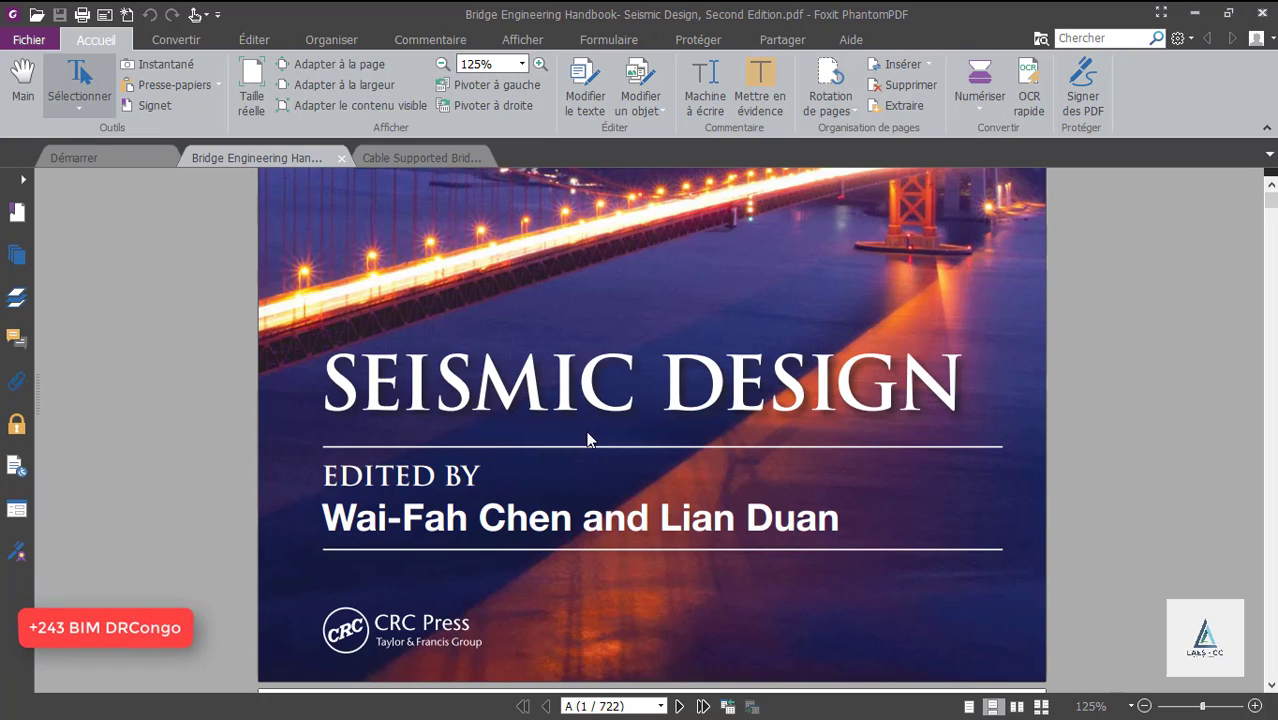
Step: View the Bridge Engineering Handbook cover, compare it with the opening pages of the Cable Supported Bridges PDF, and return to the handbook
scroll(792, 381, "up", 2)
scroll(775, 395, "down", 2)
scroll(762, 410, "up", 3)
scroll(605, 433, "up", 3)
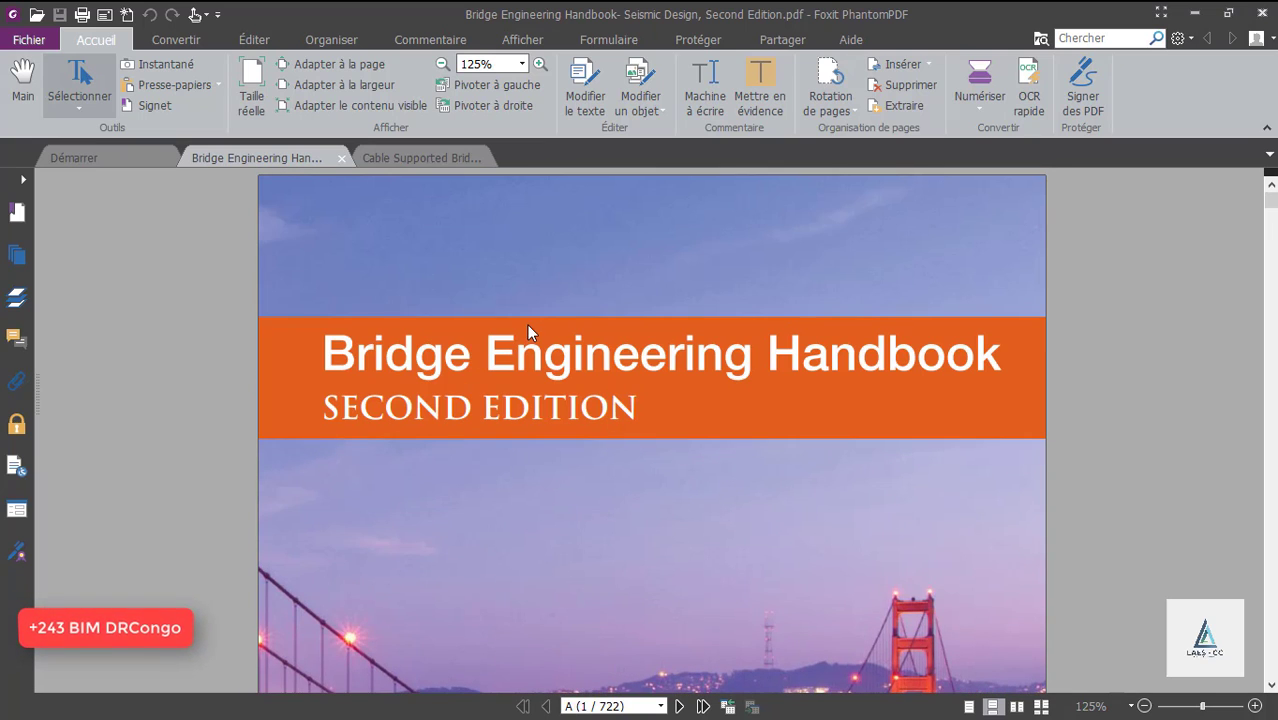
left_click(421, 152)
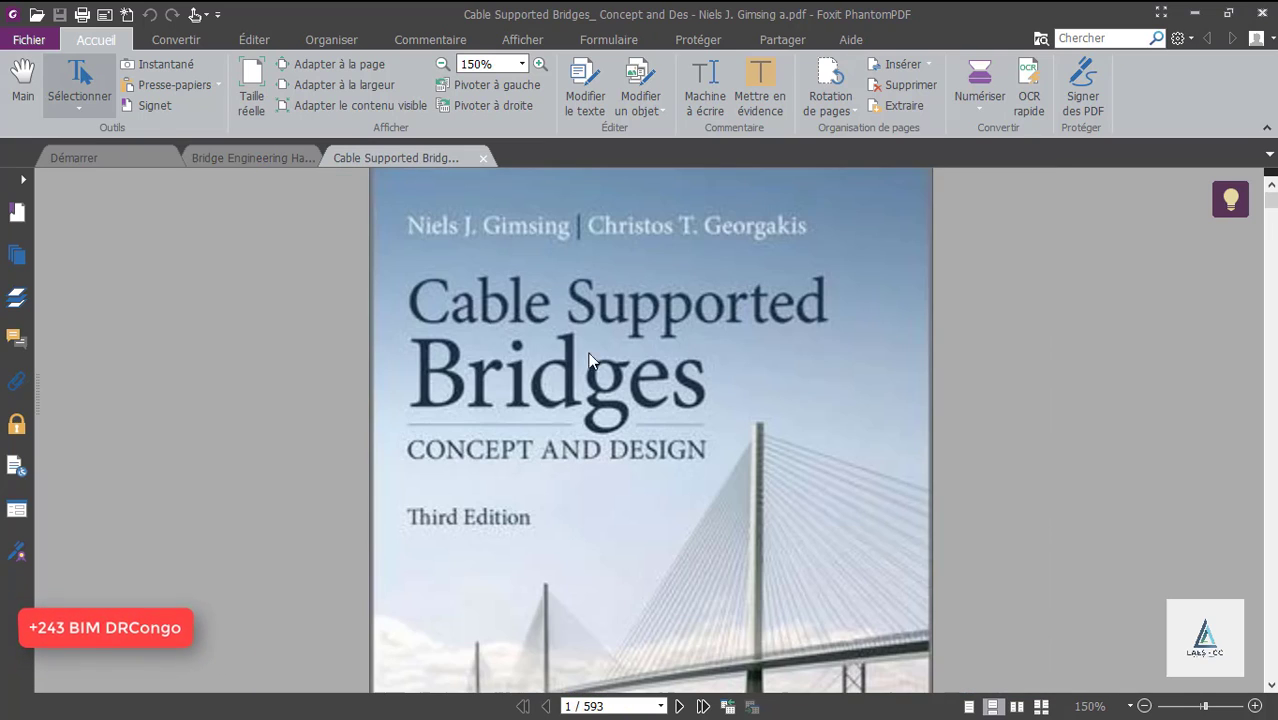
scroll(631, 355, "down", 5)
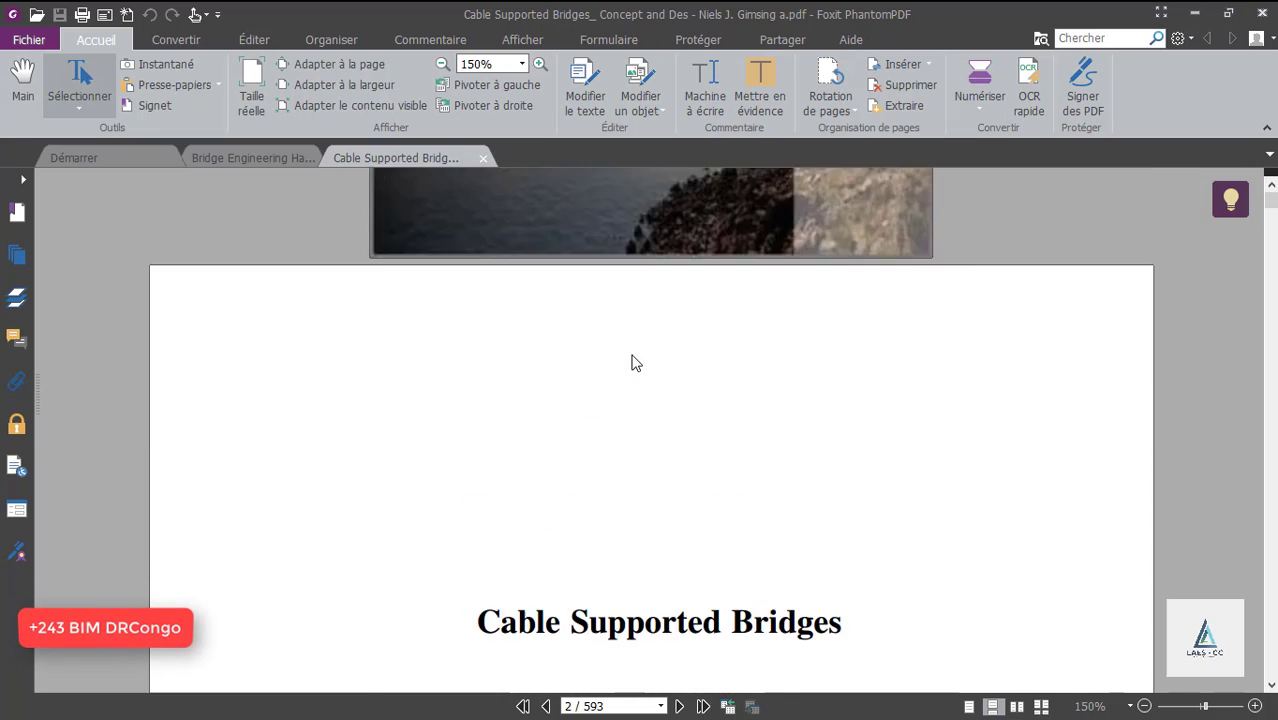
scroll(631, 362, "up", 5)
left_click(253, 157)
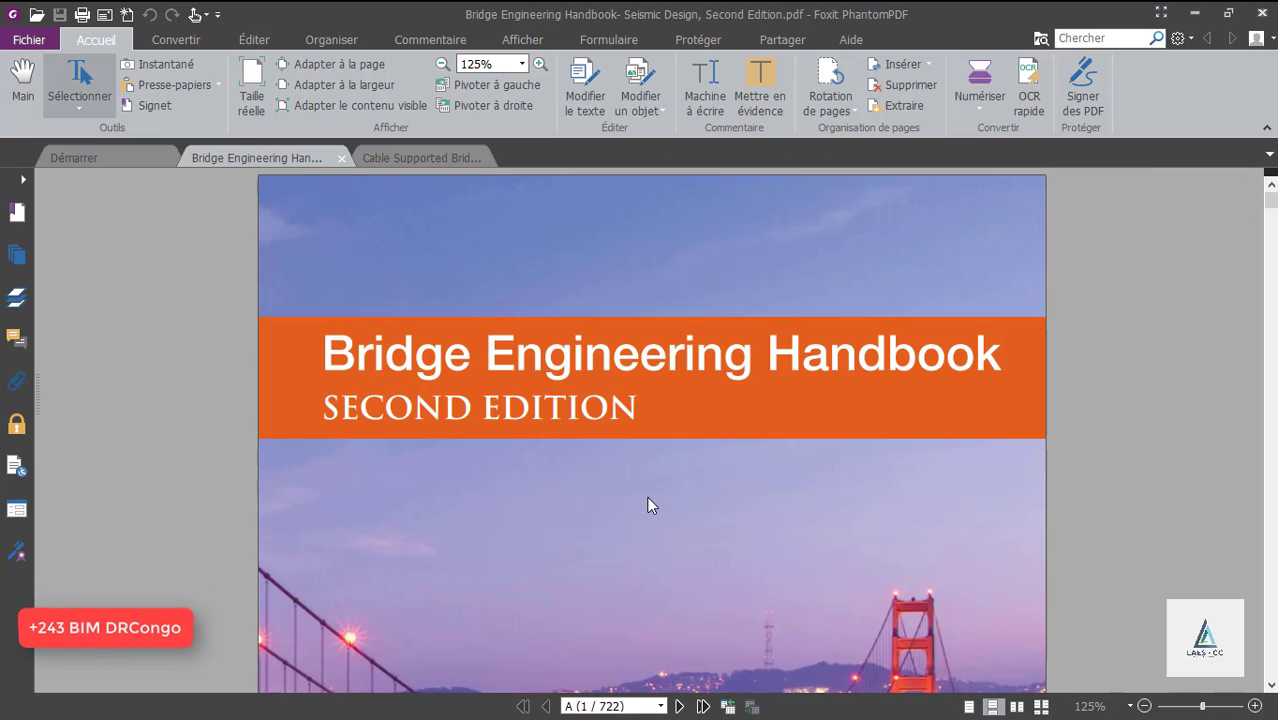
Step: Look through the Seismic Design volume's opening pages, from the list of handbook volumes back to the cover and title page
scroll(646, 500, "down", 5)
scroll(645, 503, "down", 10)
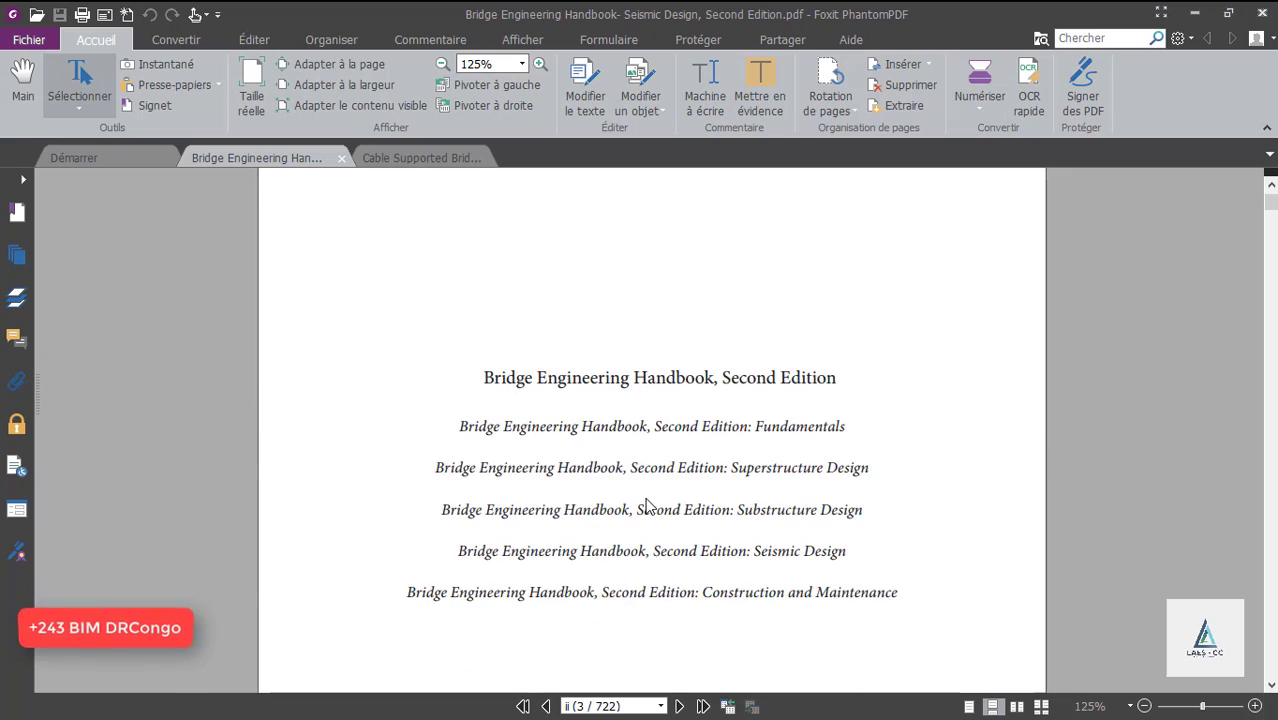
scroll(646, 506, "up", 8)
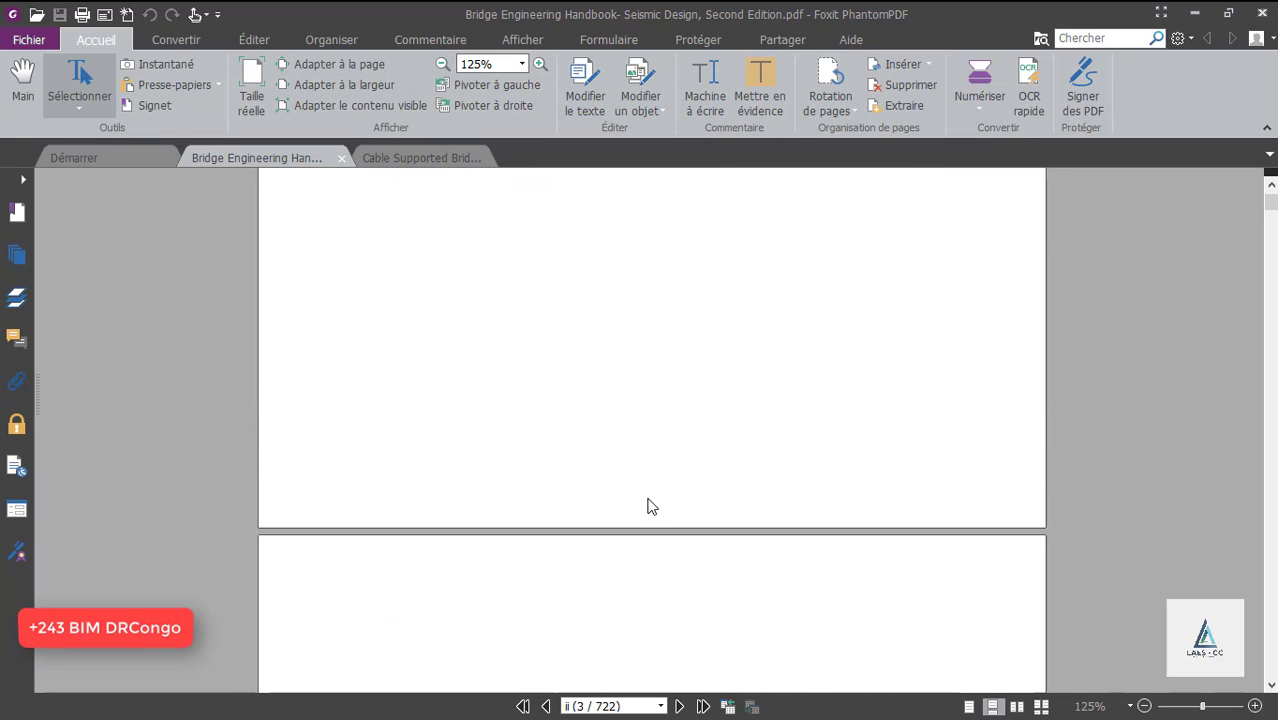
scroll(647, 506, "up", 5)
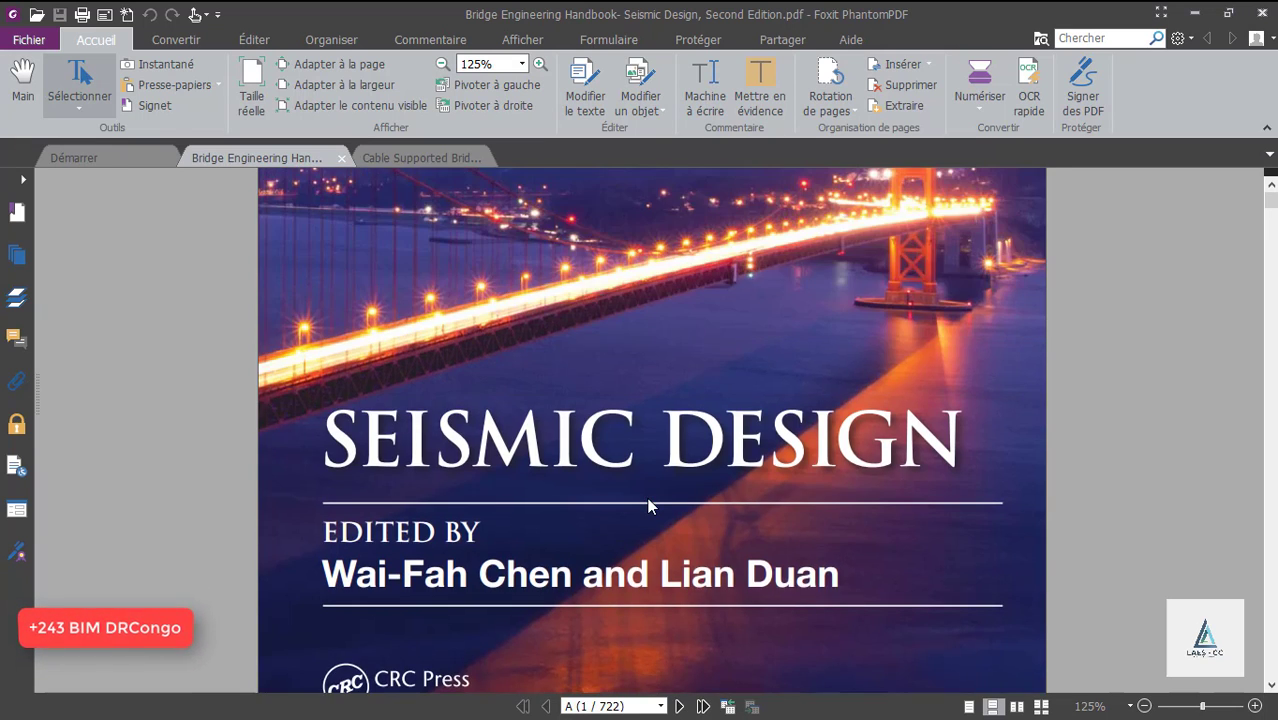
scroll(647, 506, "down", 5)
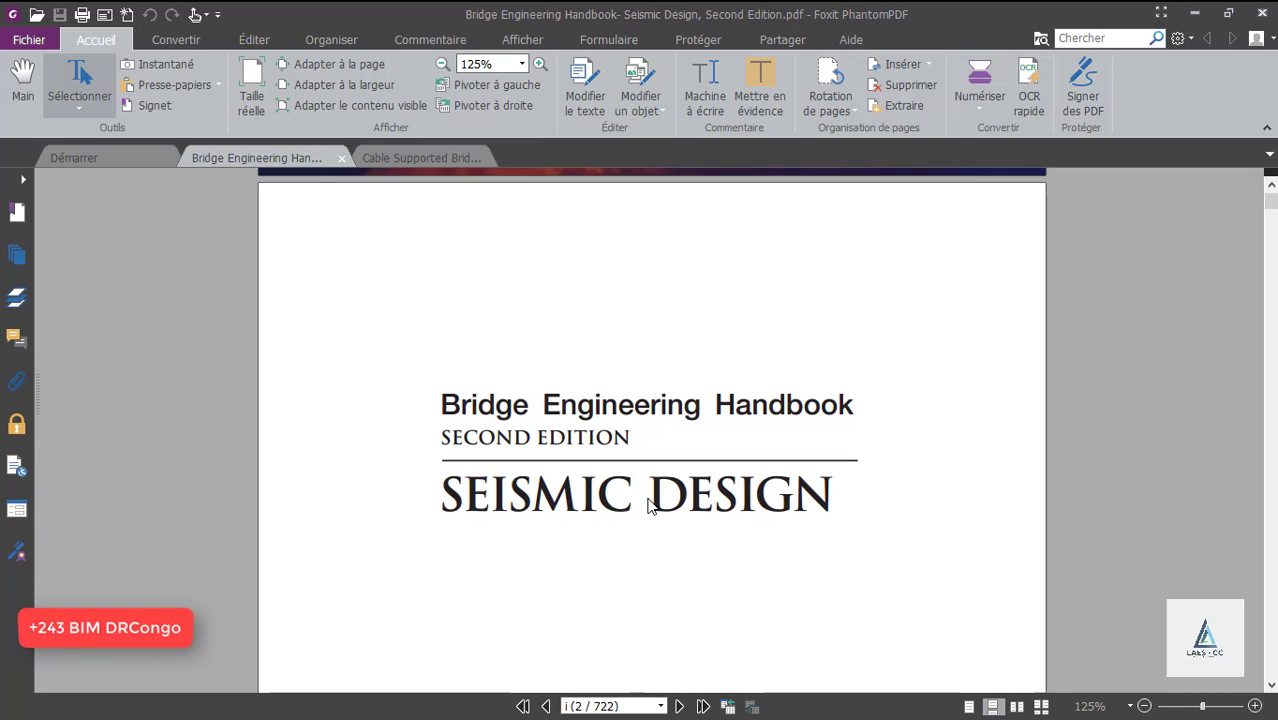
Step: Switch to SOFiSTiK Structural Desktop and examine the bridge model's deck, piers and supports from above, below and the side
left_click(1194, 12)
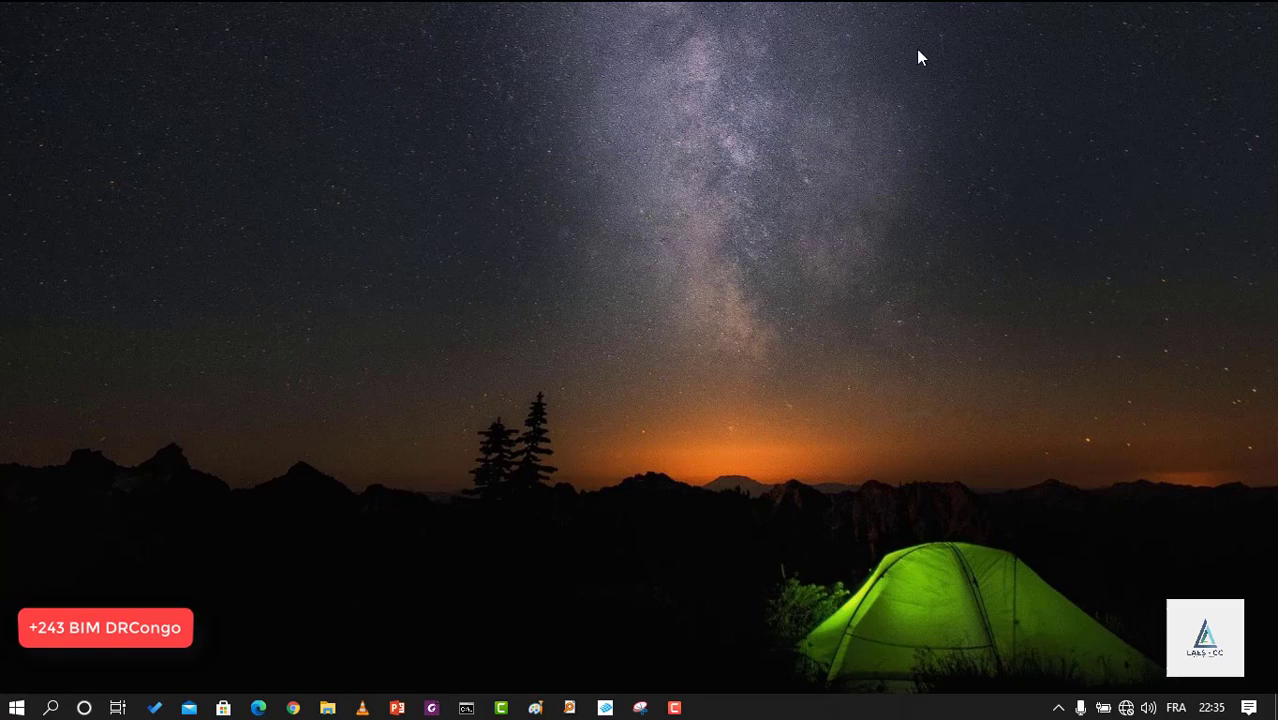
left_click(605, 707)
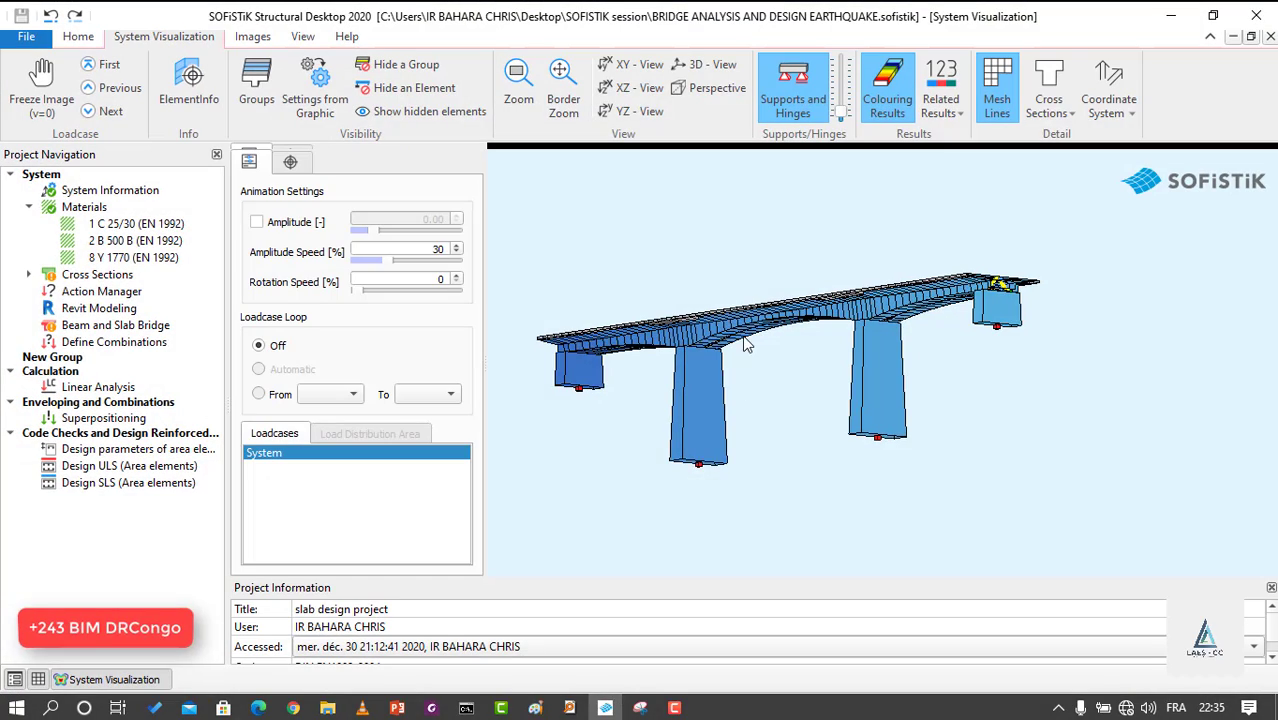
left_click_drag(843, 337, 536, 322)
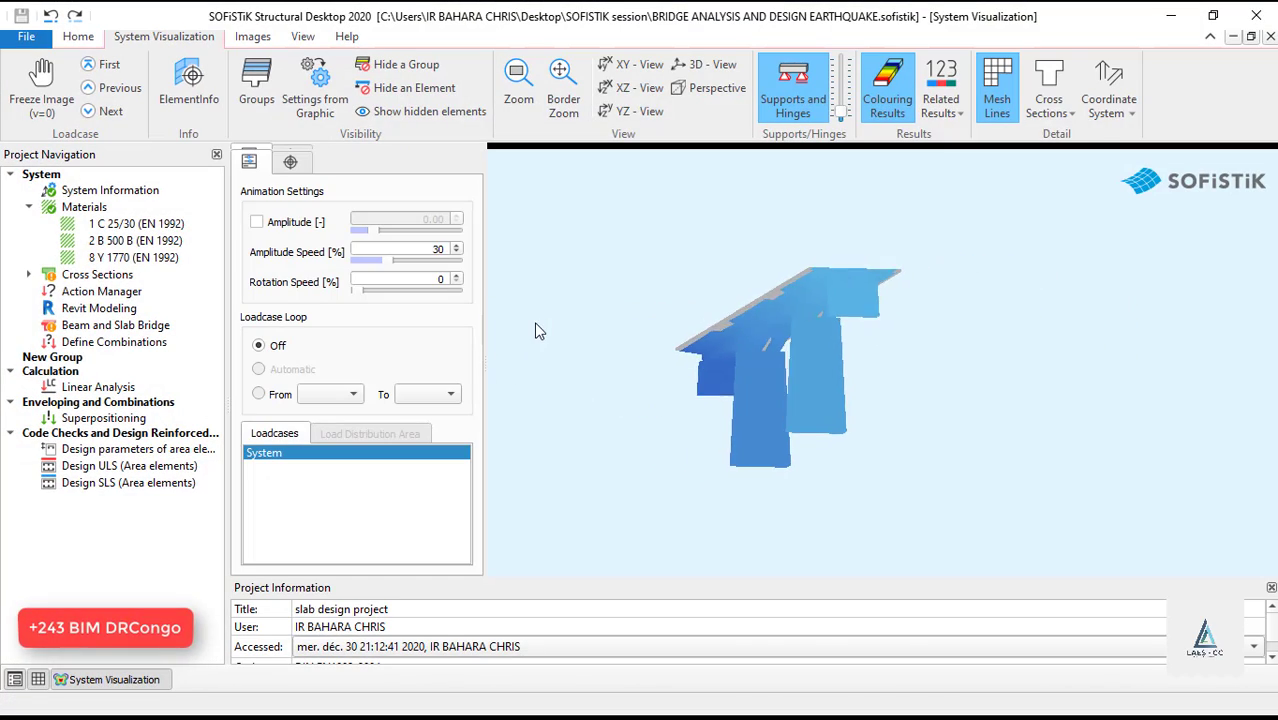
scroll(751, 251, "up", 4)
scroll(922, 428, "down", 5)
left_click_drag(924, 436, 602, 588)
scroll(763, 268, "up", 3)
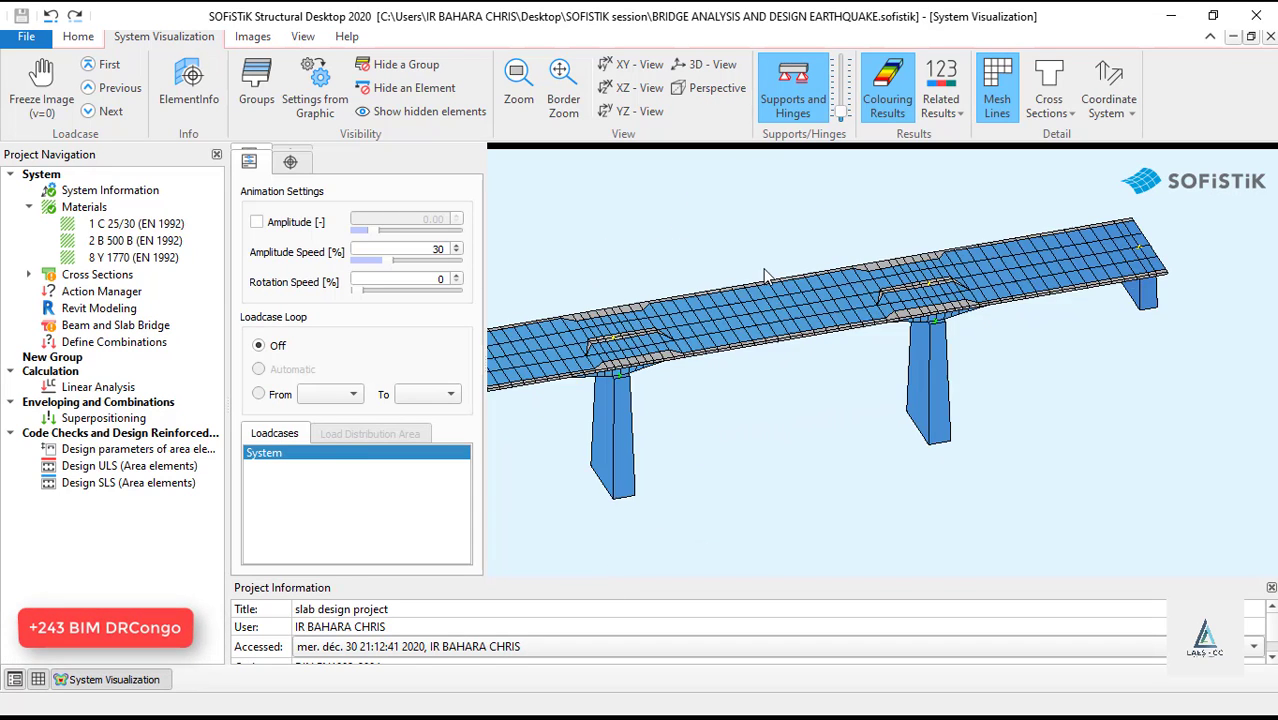
left_click_drag(763, 268, 1020, 317)
left_click_drag(875, 356, 800, 333)
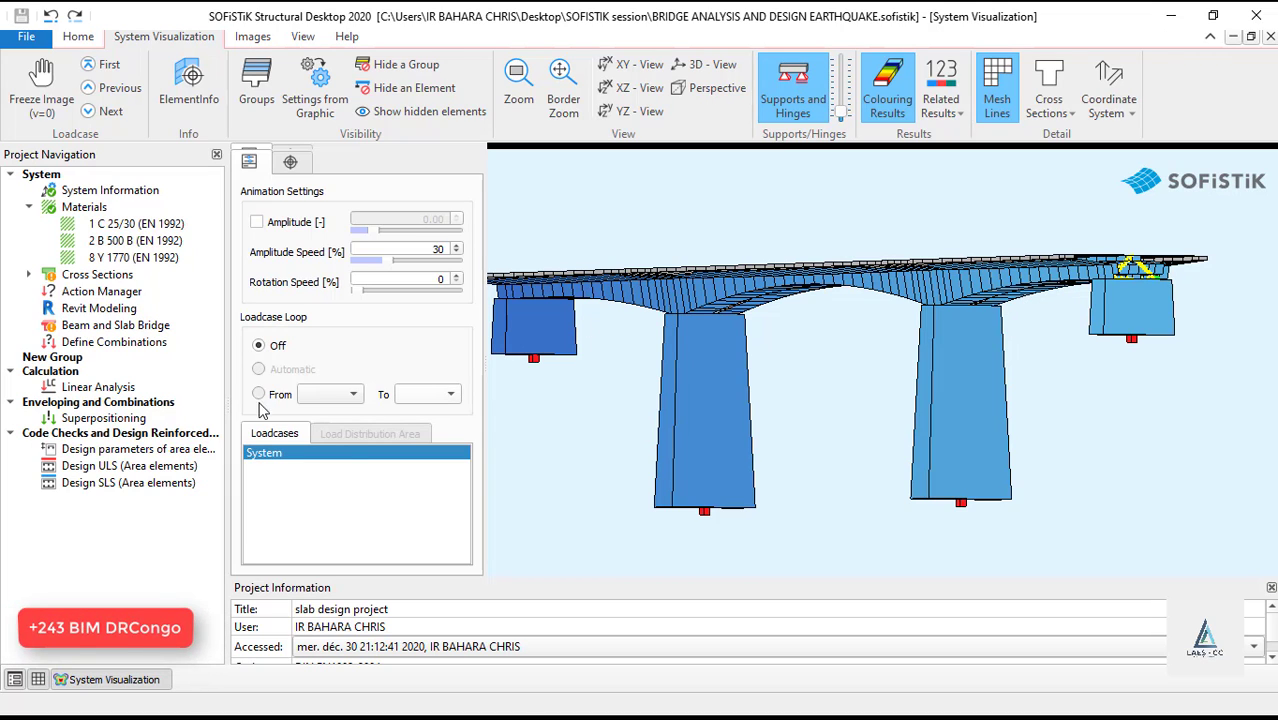
Step: Insert an Earthquake task after Linear Analysis in the Calculation group of the project
left_click(77, 389)
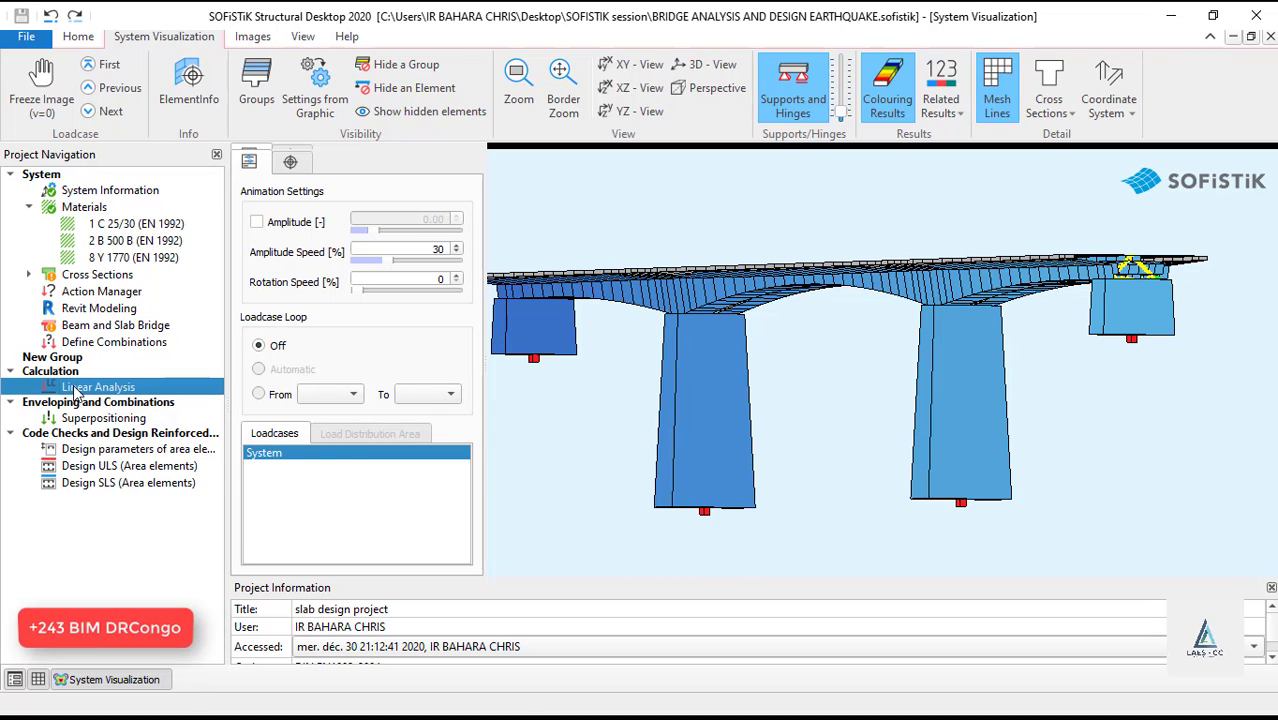
right_click(77, 391)
left_click(141, 530)
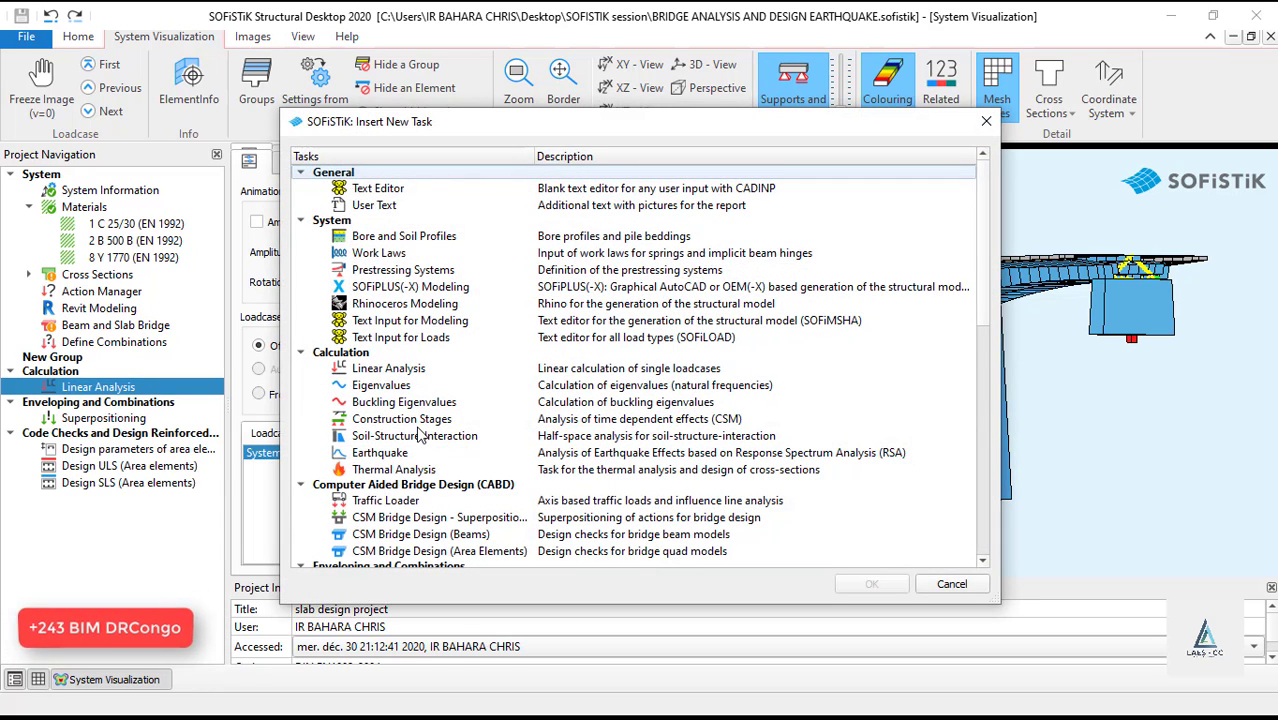
left_click(380, 455)
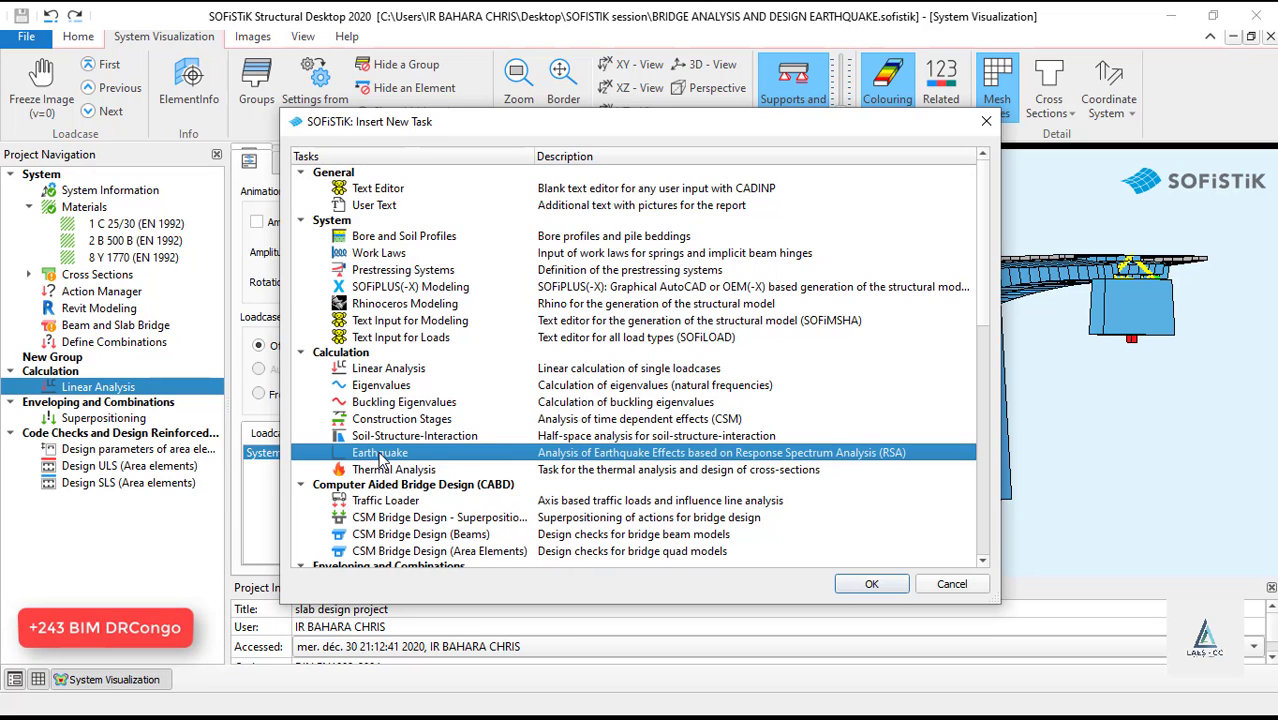
left_click(878, 585)
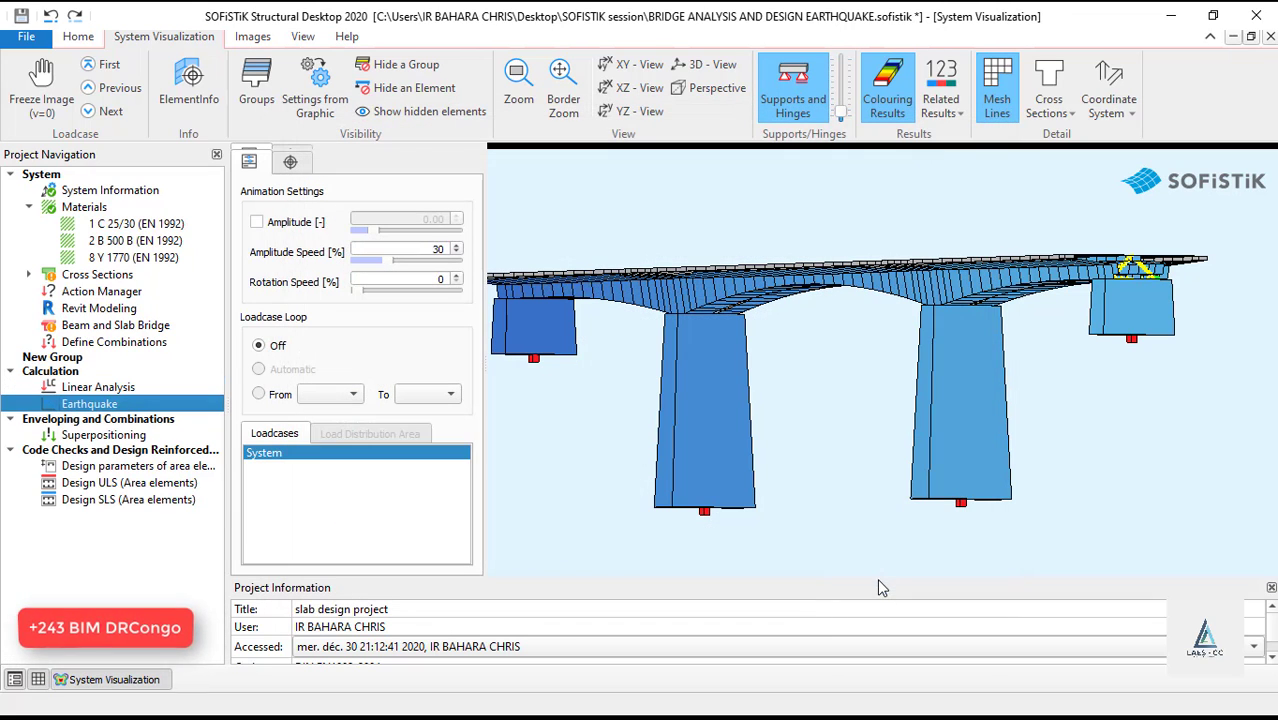
Step: Open the Earthquake task and set the number of eigenvalues to 20, keeping the primary loadcase as none
double_click(93, 405)
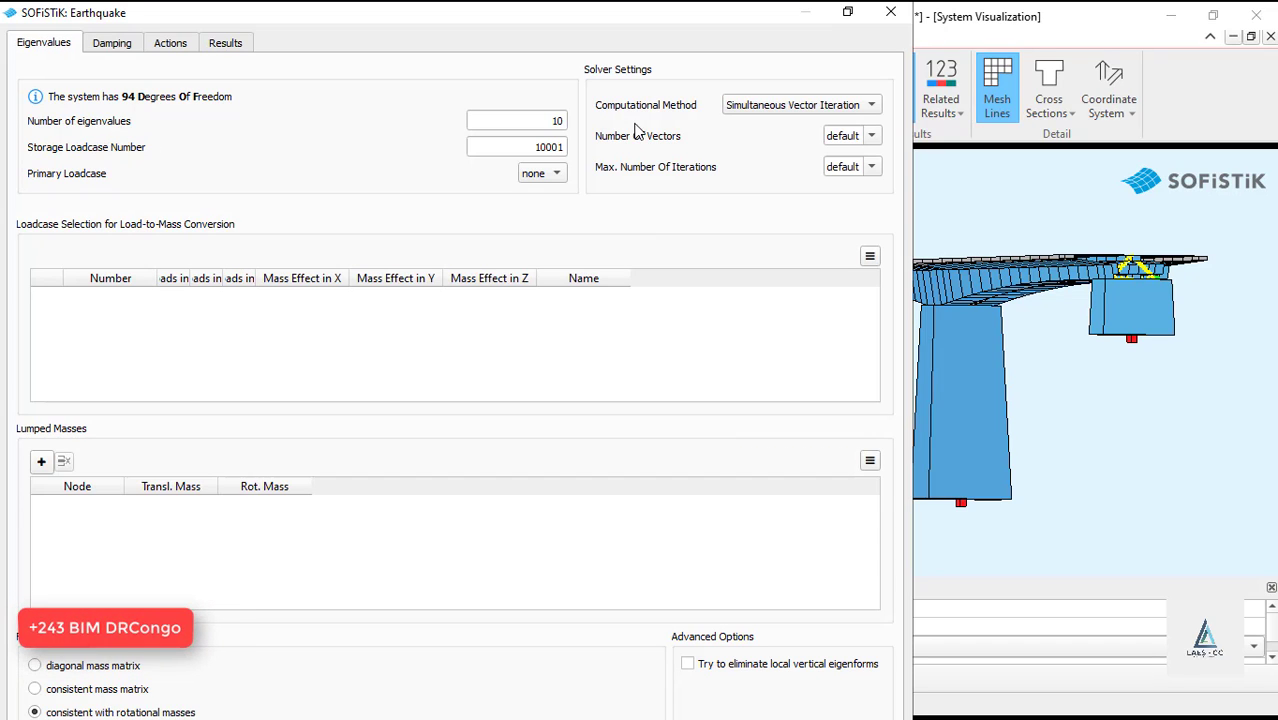
left_click_drag(550, 120, 587, 120)
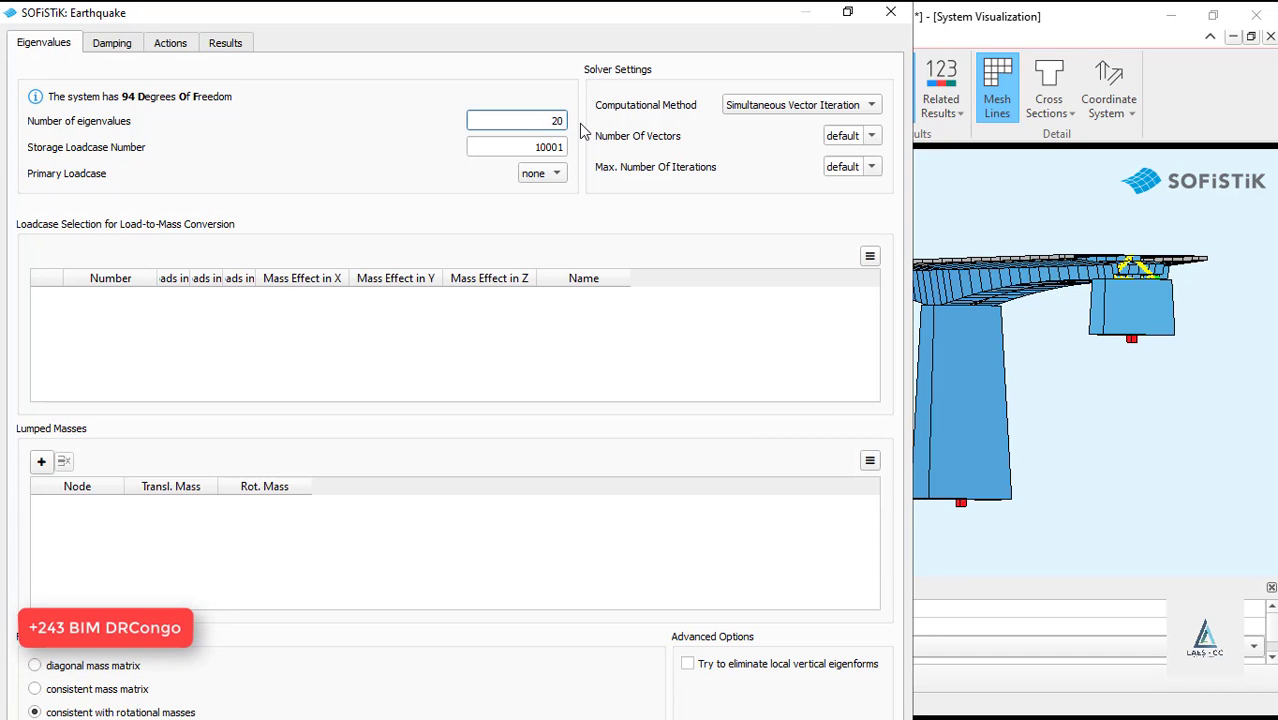
left_click(557, 174)
left_click(463, 175)
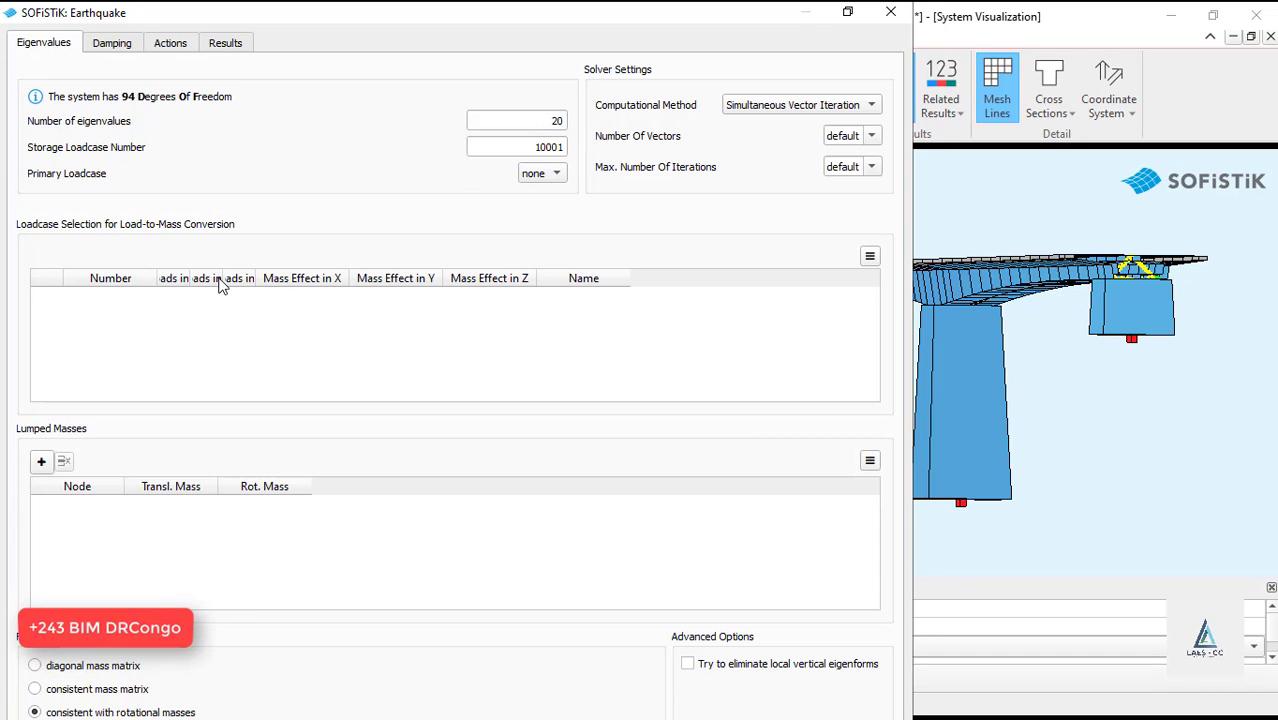
Step: Check the modal damping settings and include additional vertical excitation in Z among the directions of action
left_click(116, 47)
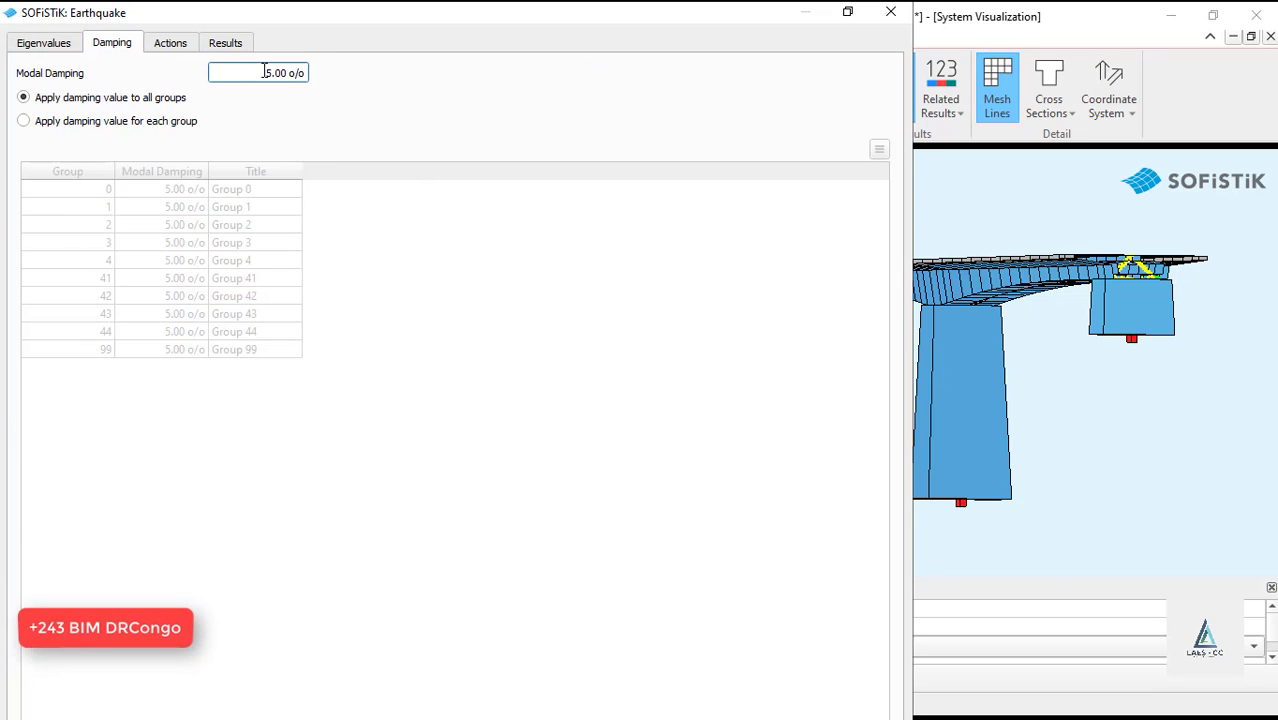
left_click(169, 47)
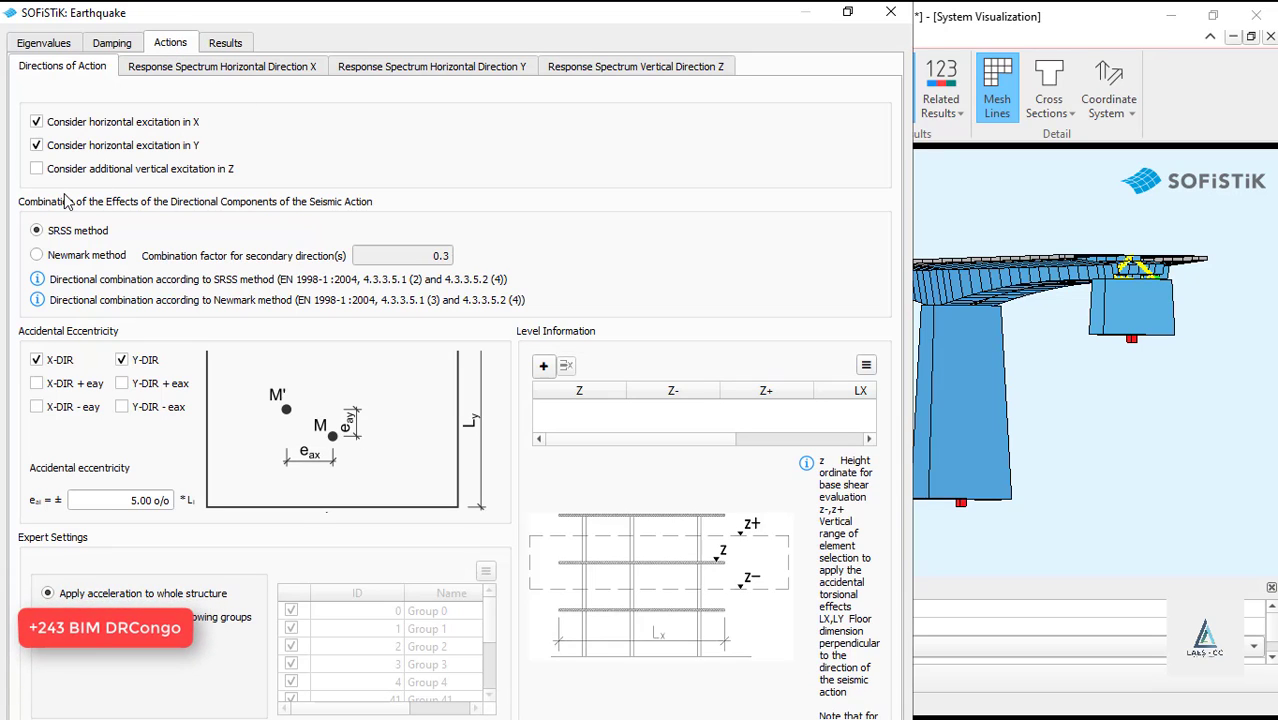
left_click(37, 169)
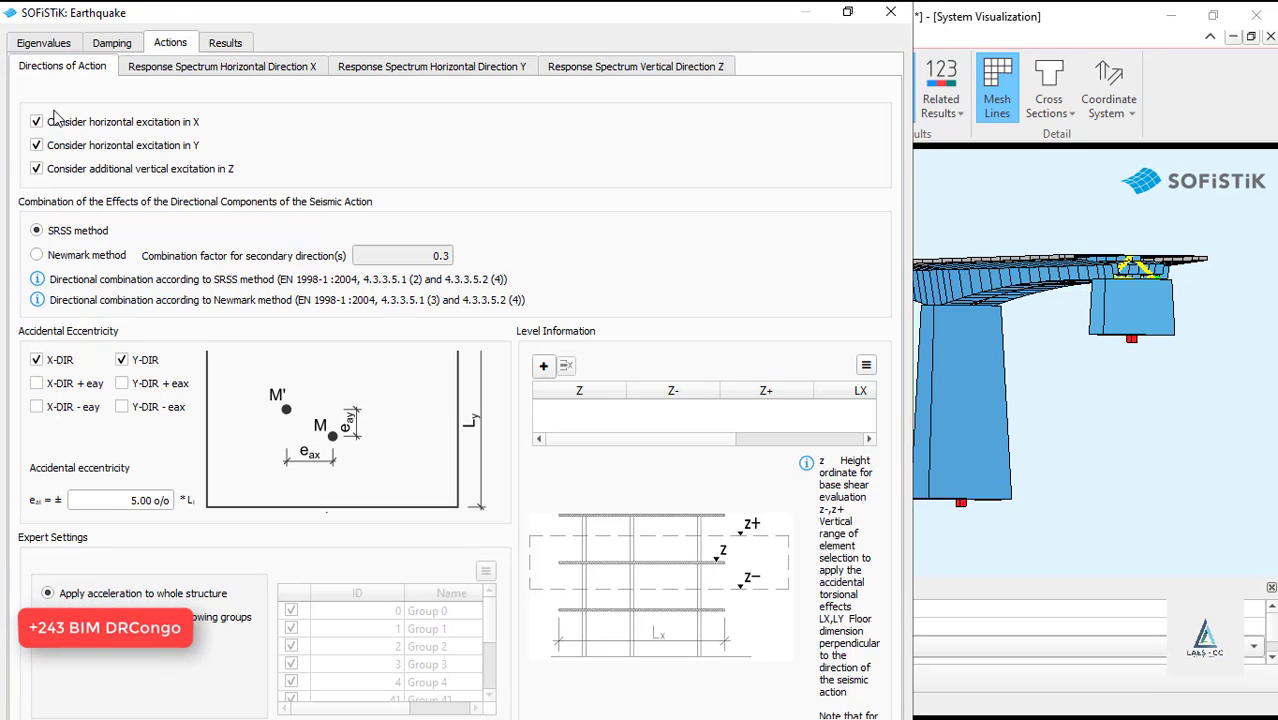
Step: Review the spectrum codes and acceleration for horizontal direction X, and check the spectrum settings for directions Y and Z
left_click(182, 66)
left_click(218, 168)
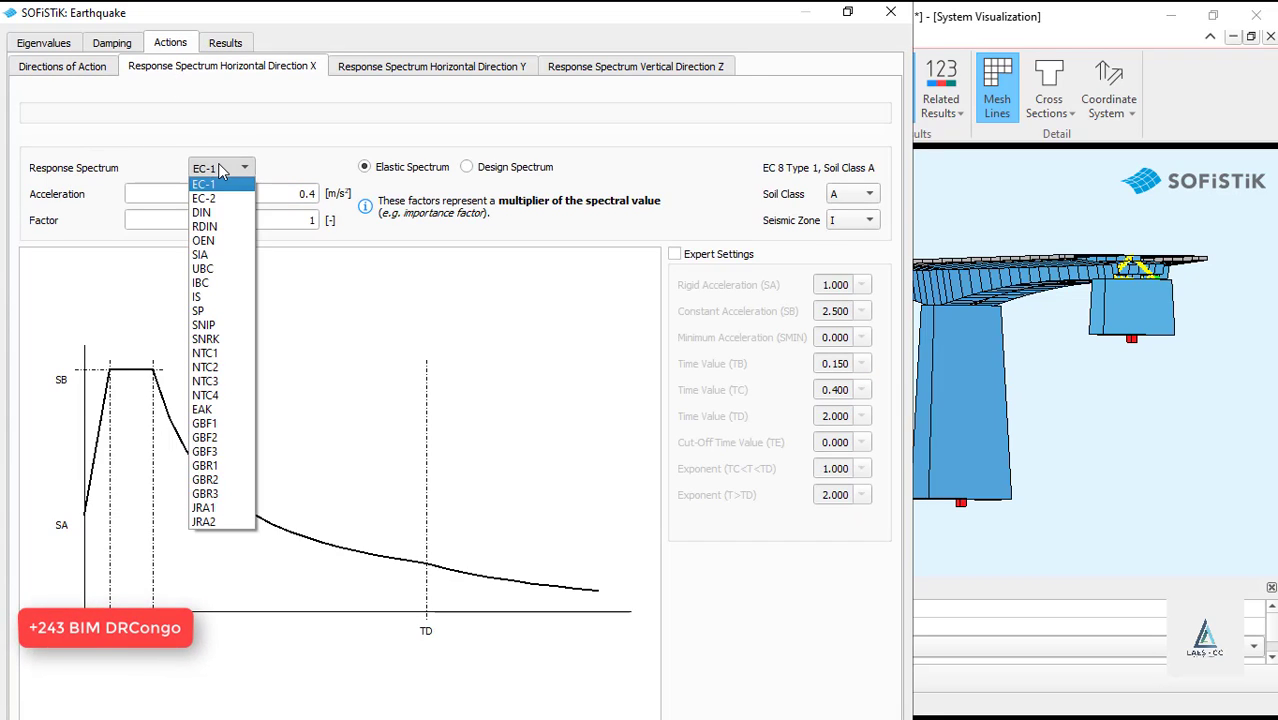
left_click(223, 170)
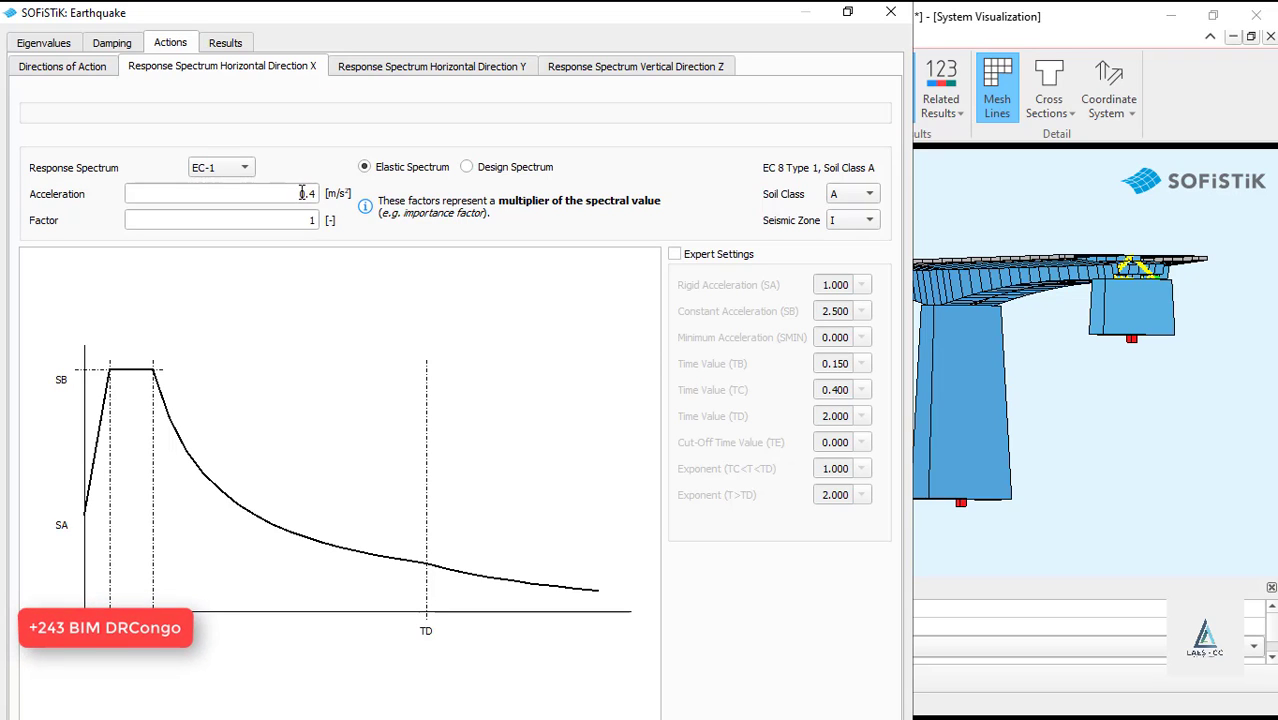
left_click_drag(297, 194, 318, 193)
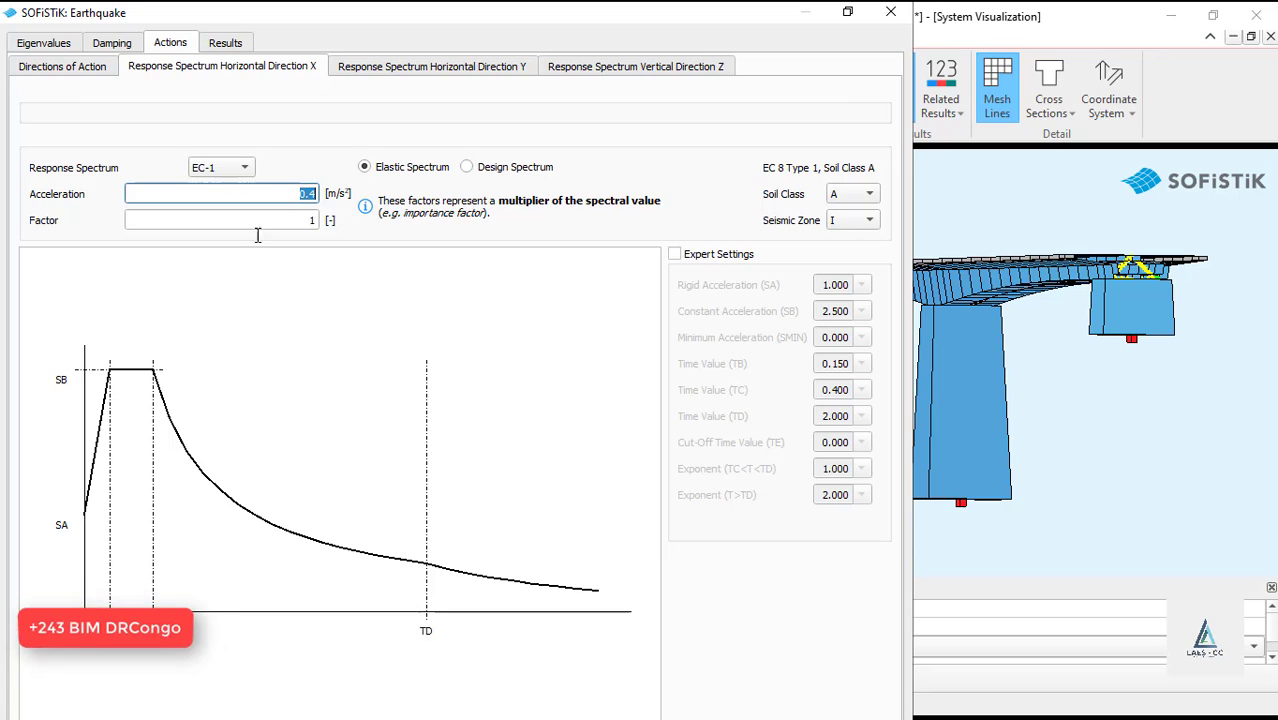
left_click(306, 196)
left_click(418, 67)
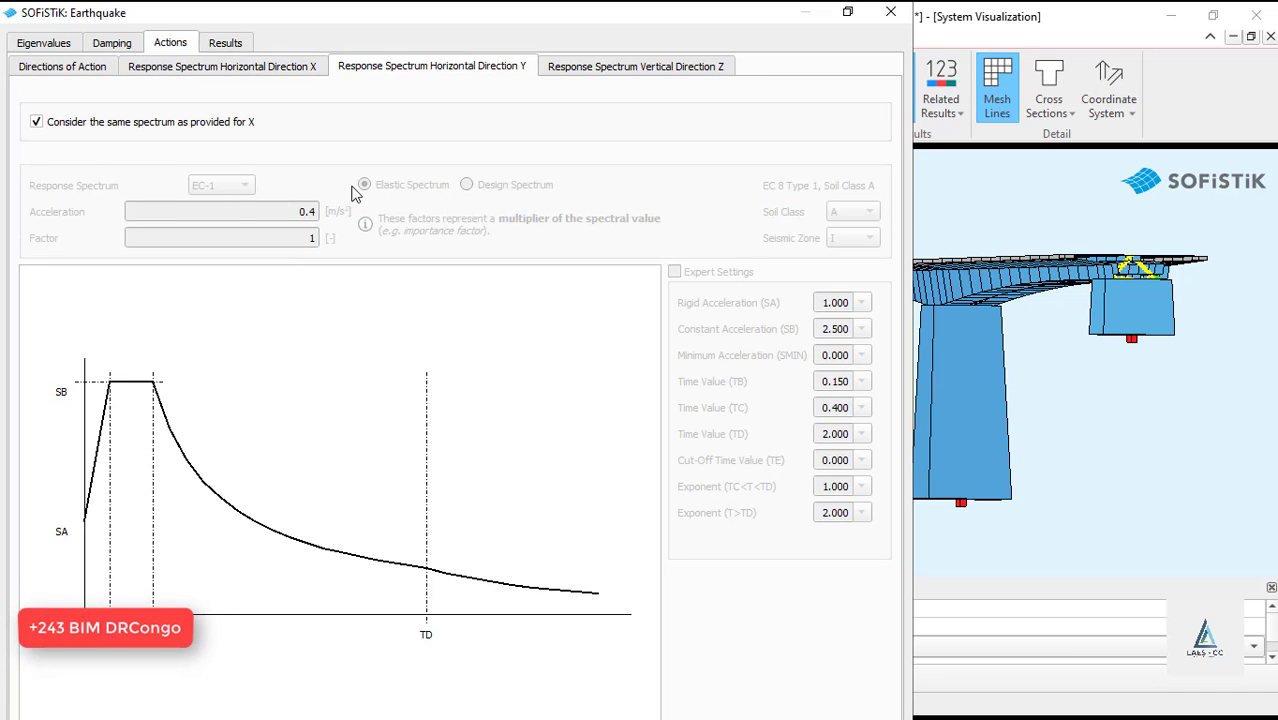
left_click(633, 67)
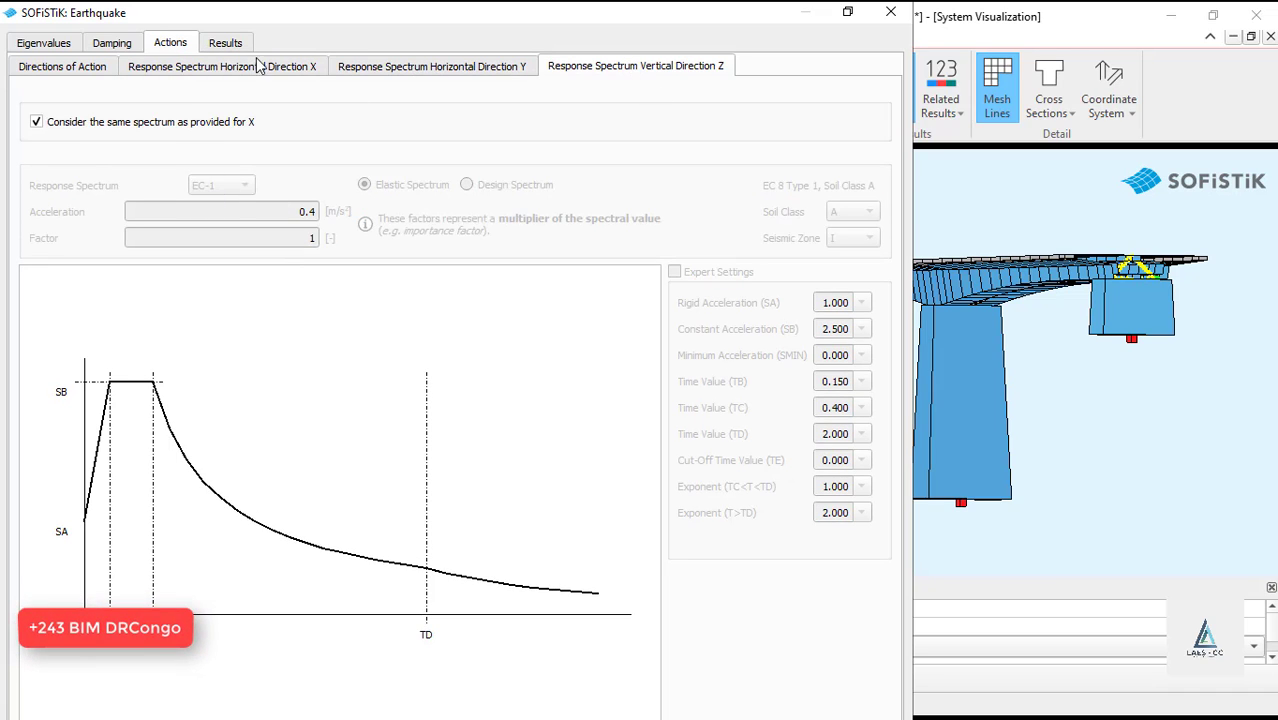
left_click(229, 74)
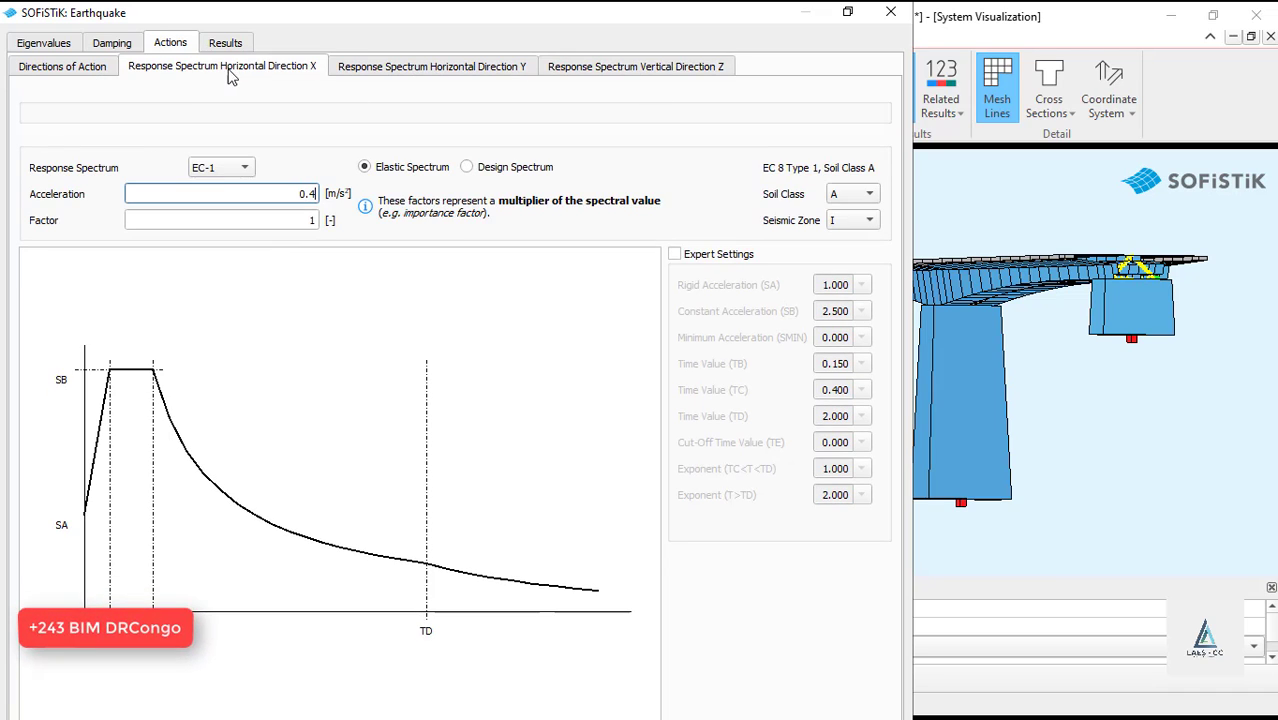
Step: Enable the expert settings for the direction X spectrum, keep soil class A and set the seismic zone to II
left_click(696, 256)
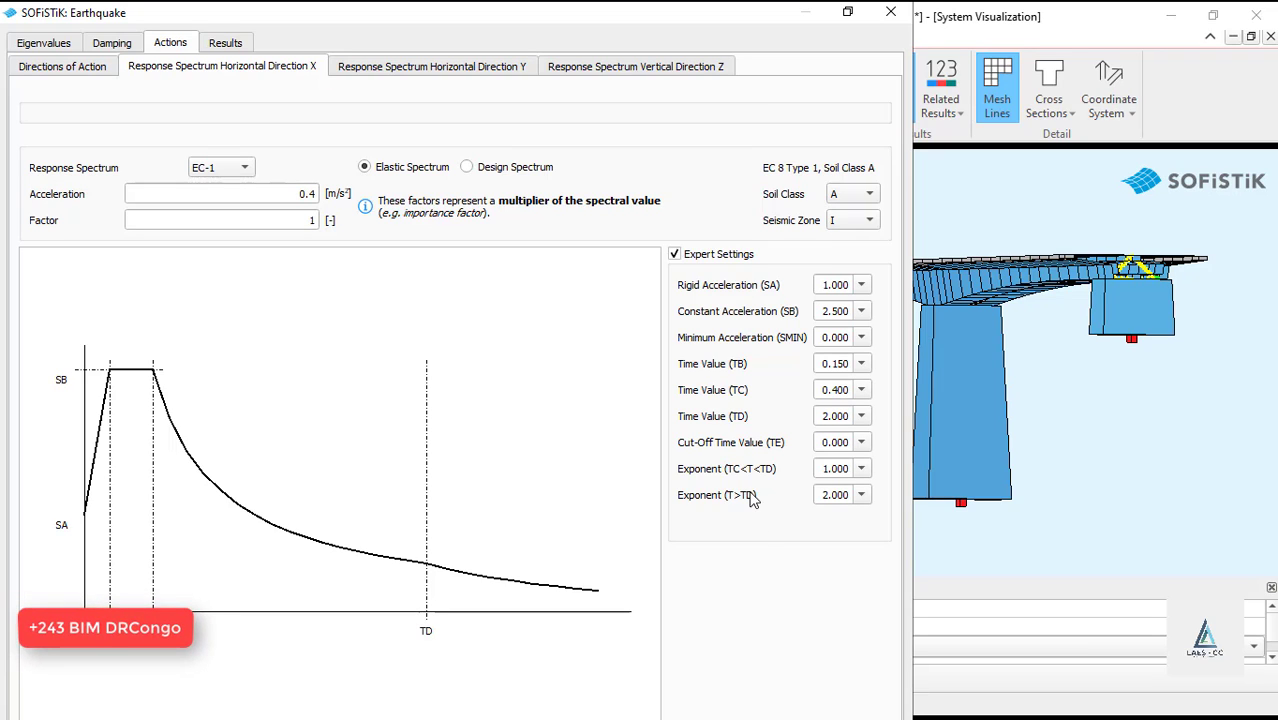
left_click(858, 197)
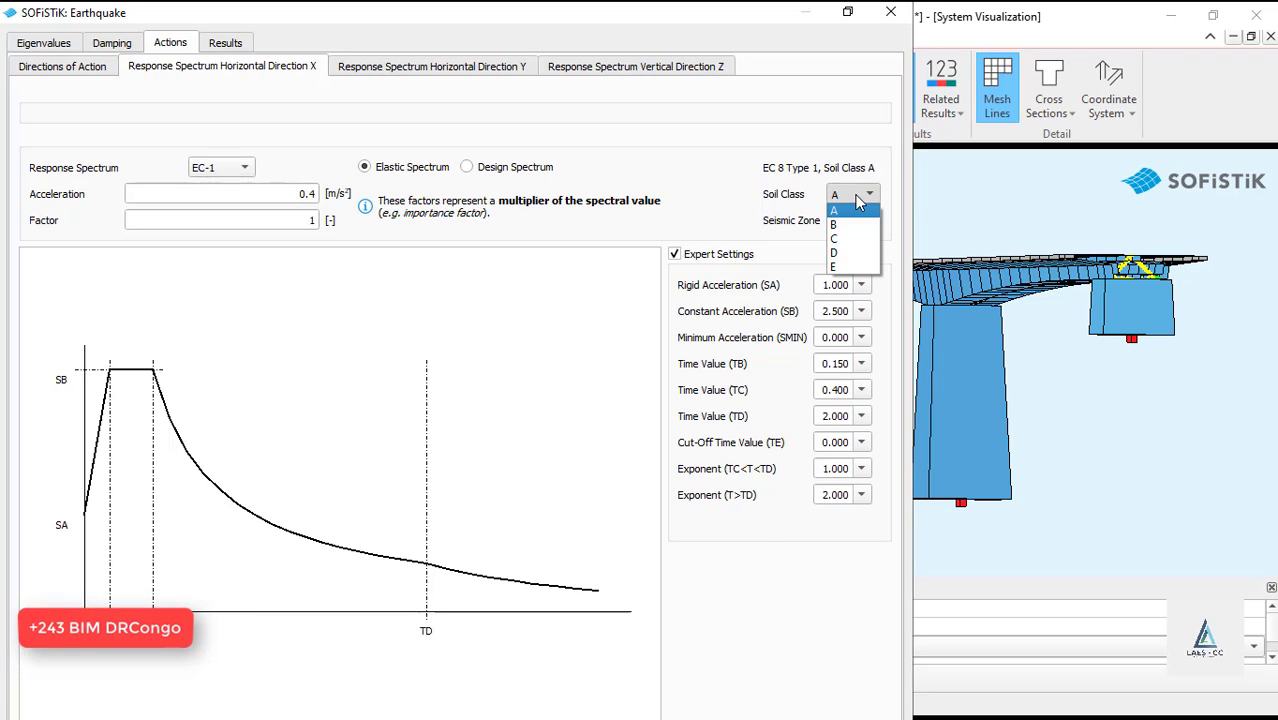
left_click(852, 207)
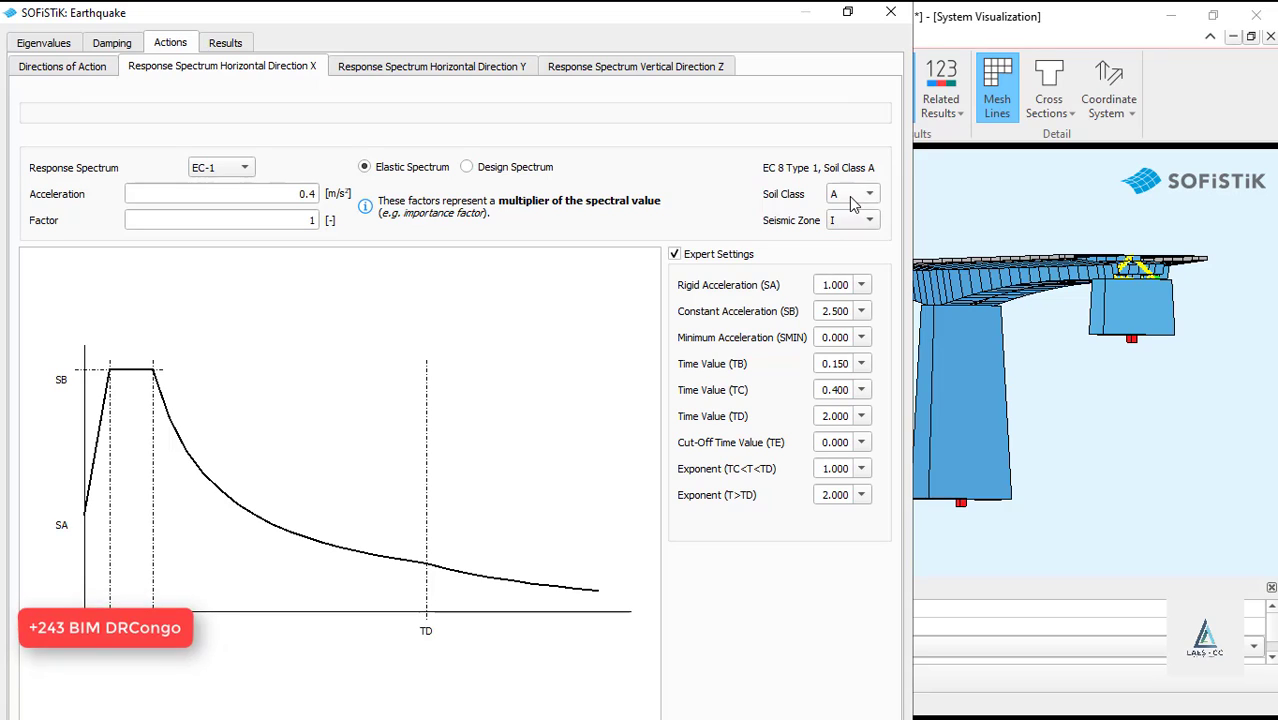
left_click(843, 222)
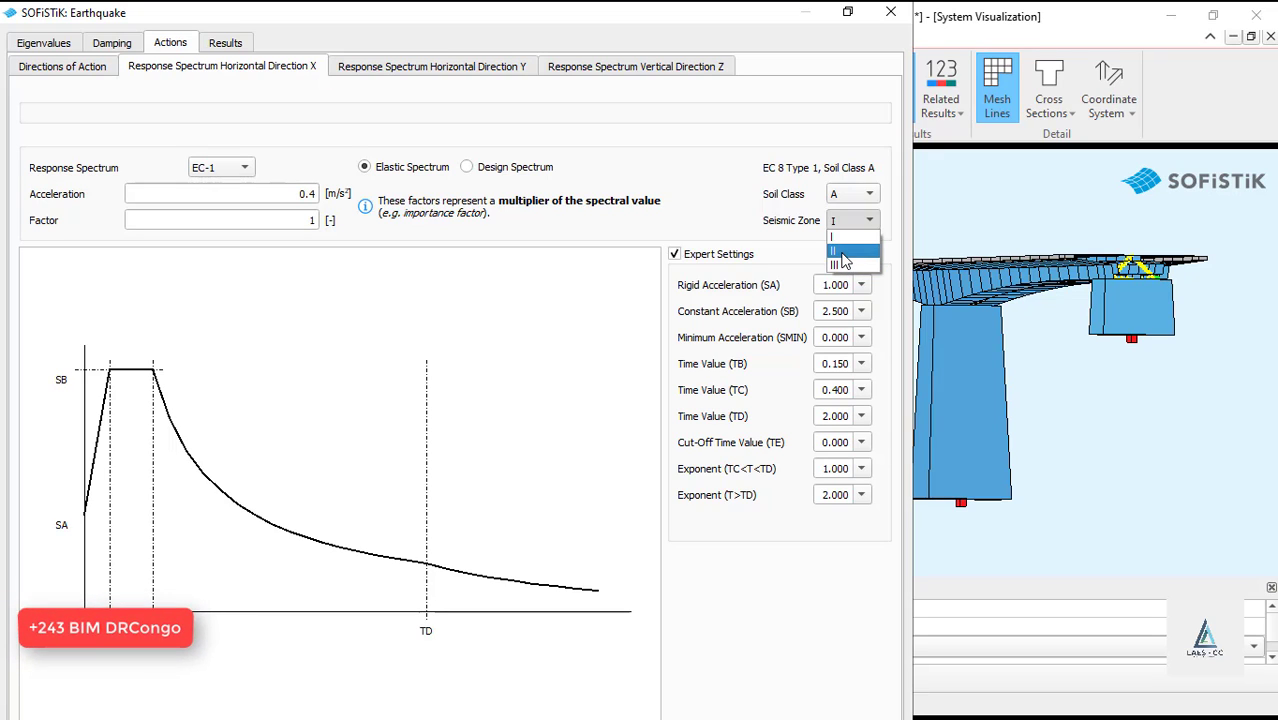
left_click(845, 252)
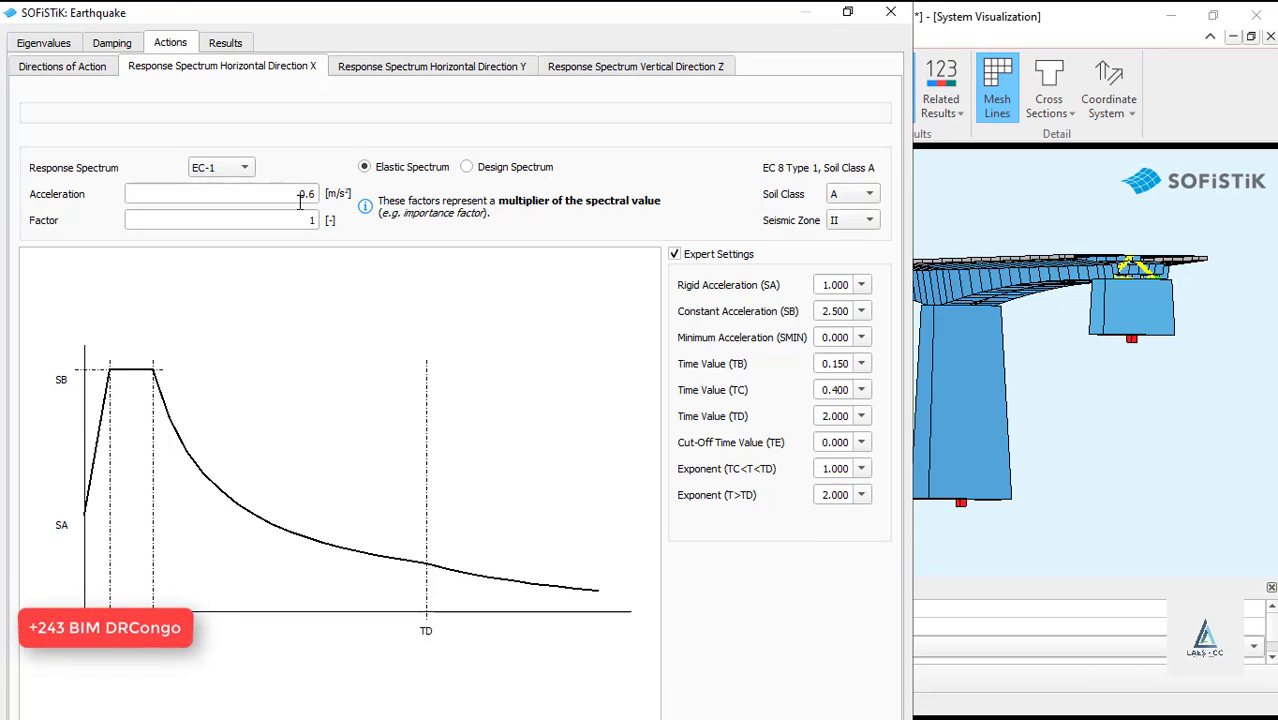
Step: Keep EC-1 as the direction X response spectrum, recheck the eigenvalue settings and run the Earthquake task immediately
left_click(224, 170)
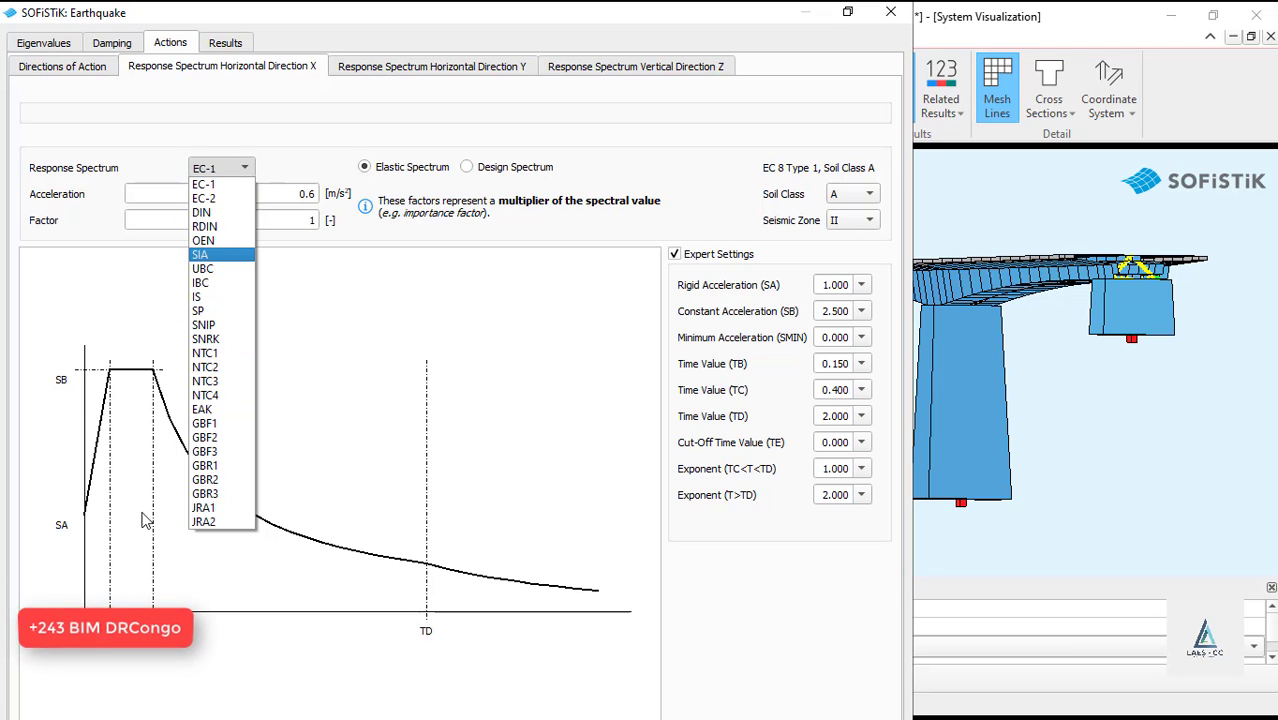
left_click(575, 363)
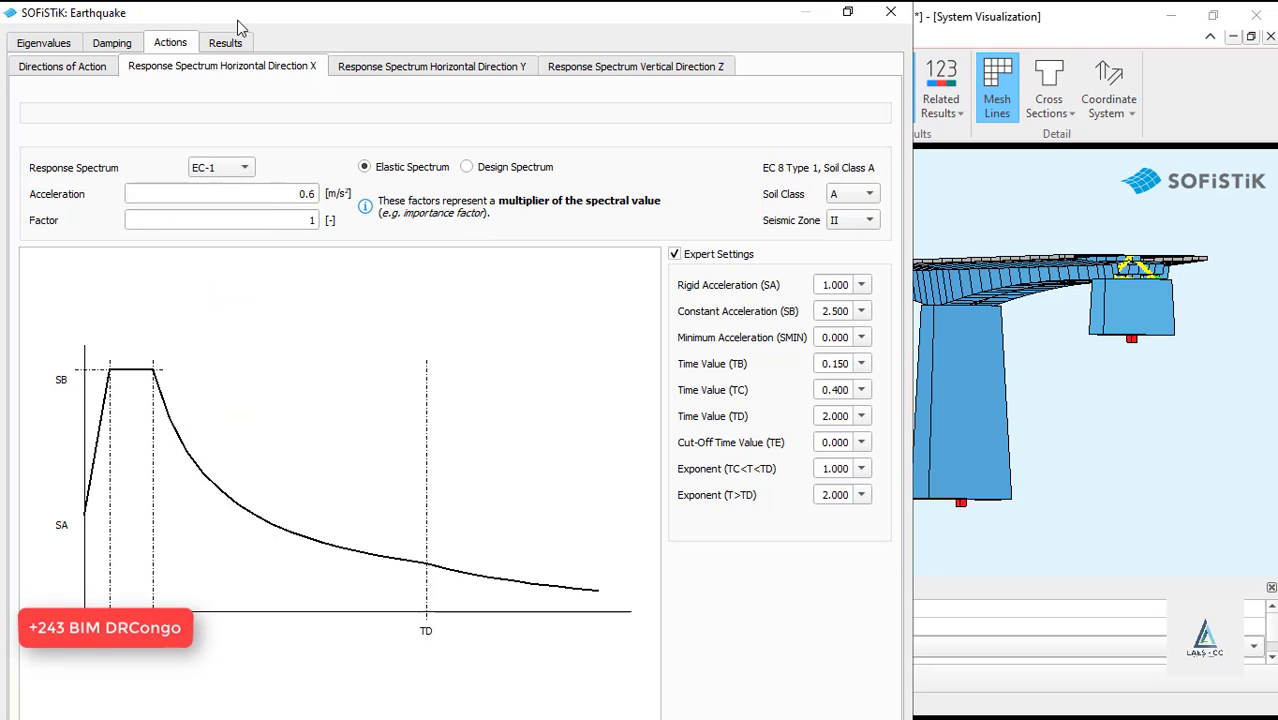
left_click_drag(238, 28, 540, 26)
left_click(985, 17)
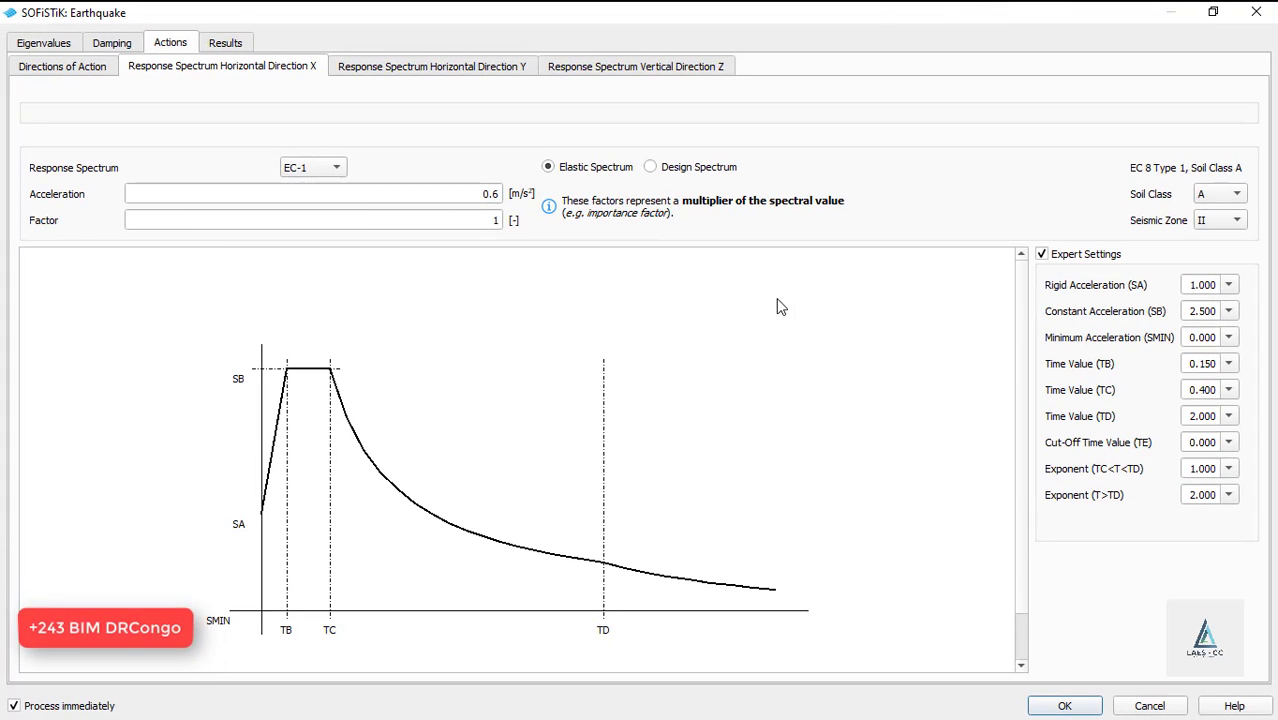
left_click(50, 45)
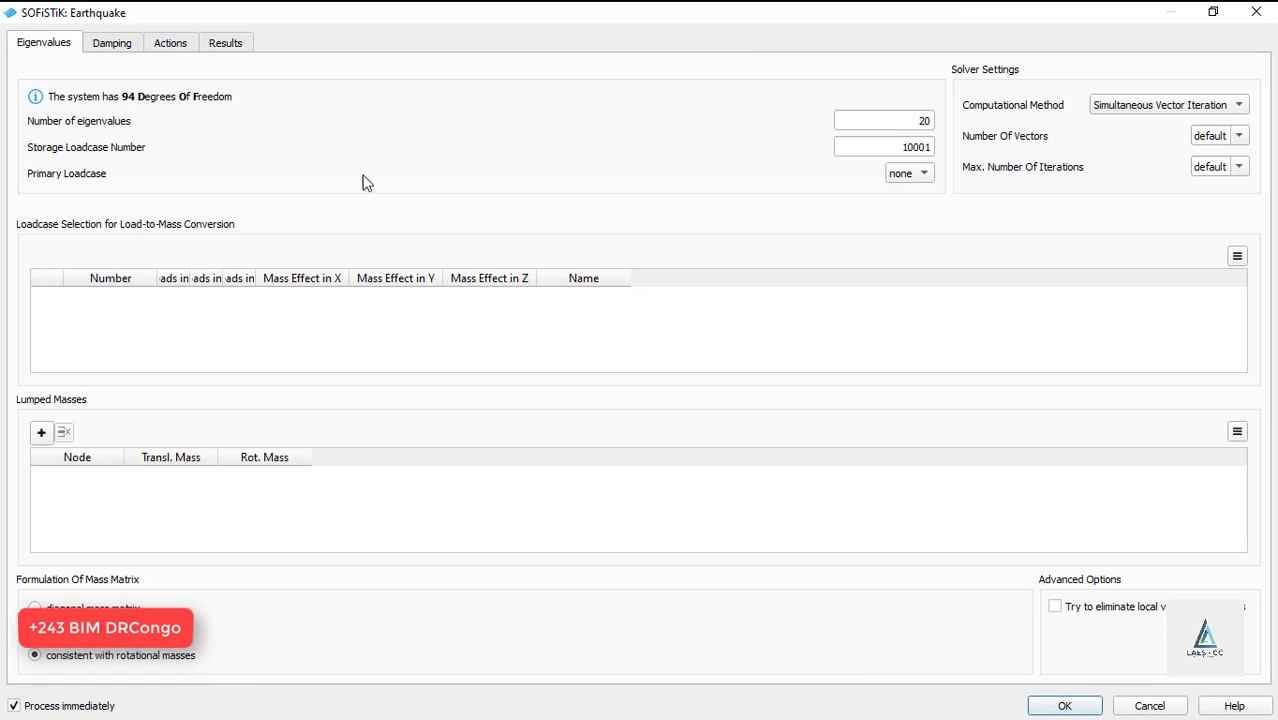
left_click(1064, 706)
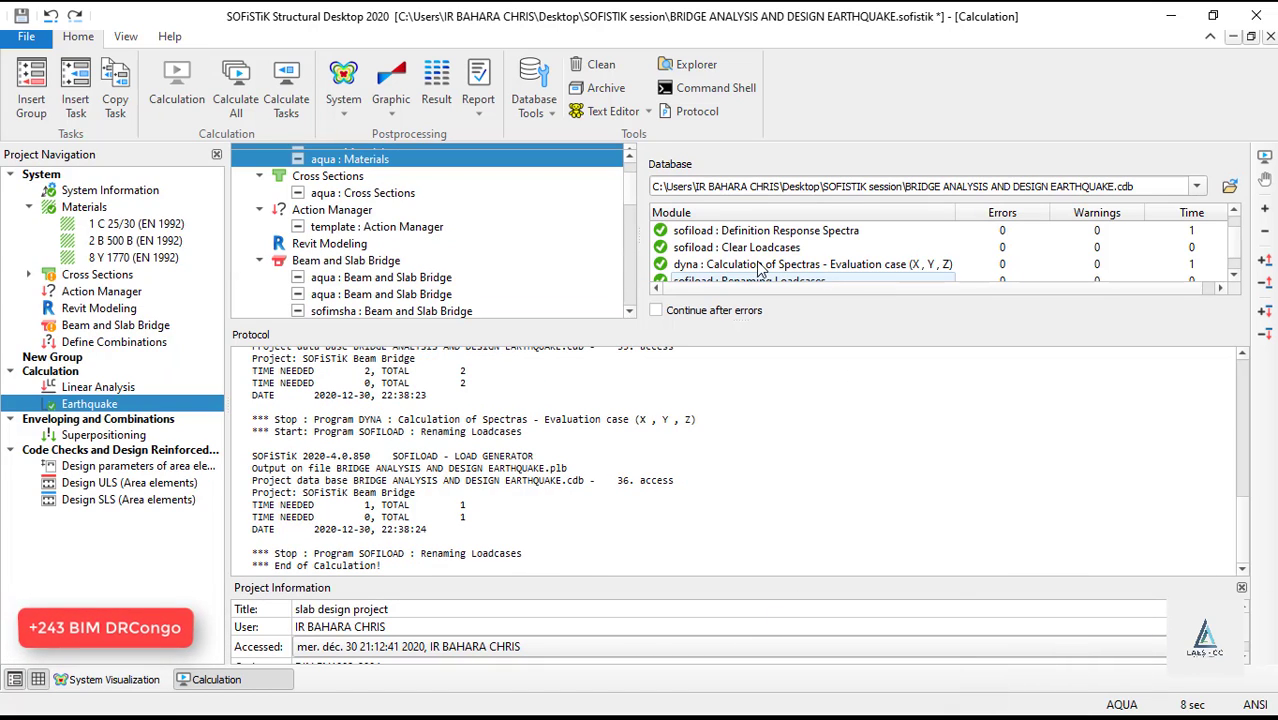
Step: Open the system visualization of the bridge and look through the list of calculated eigenform loadcases
left_click(105, 681)
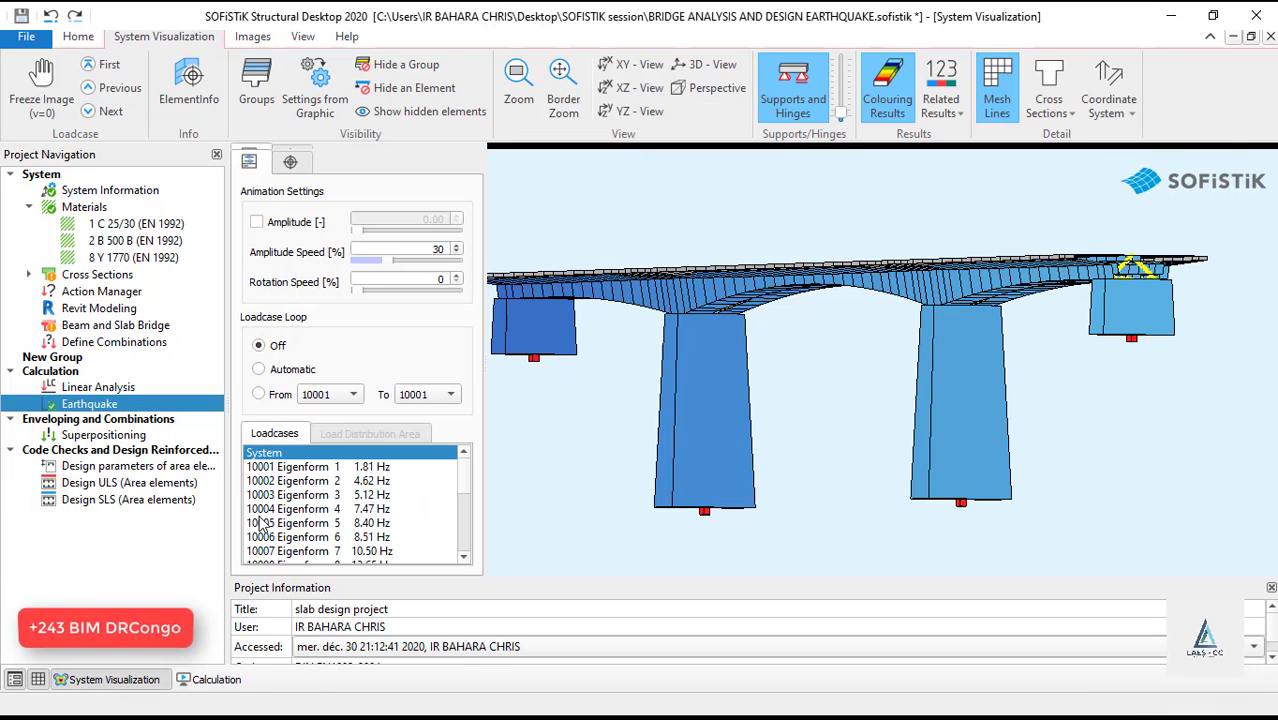
scroll(328, 482, "down", 4)
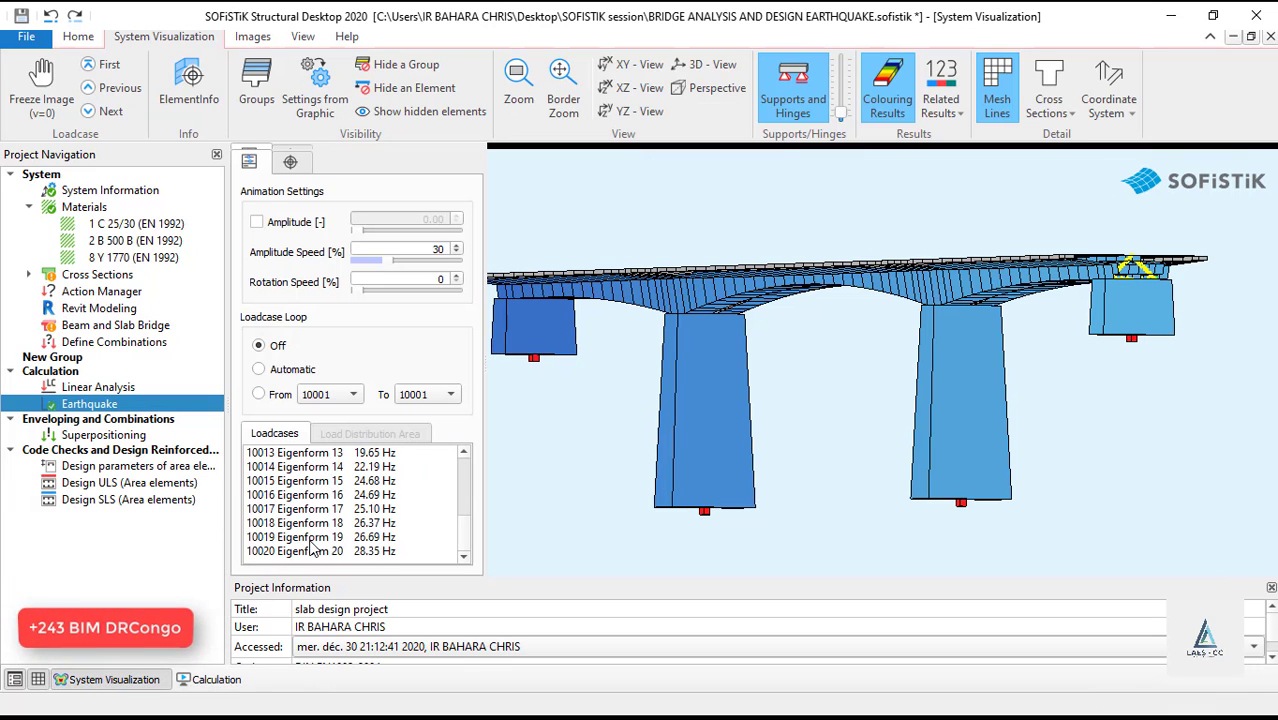
left_click_drag(735, 342, 955, 345)
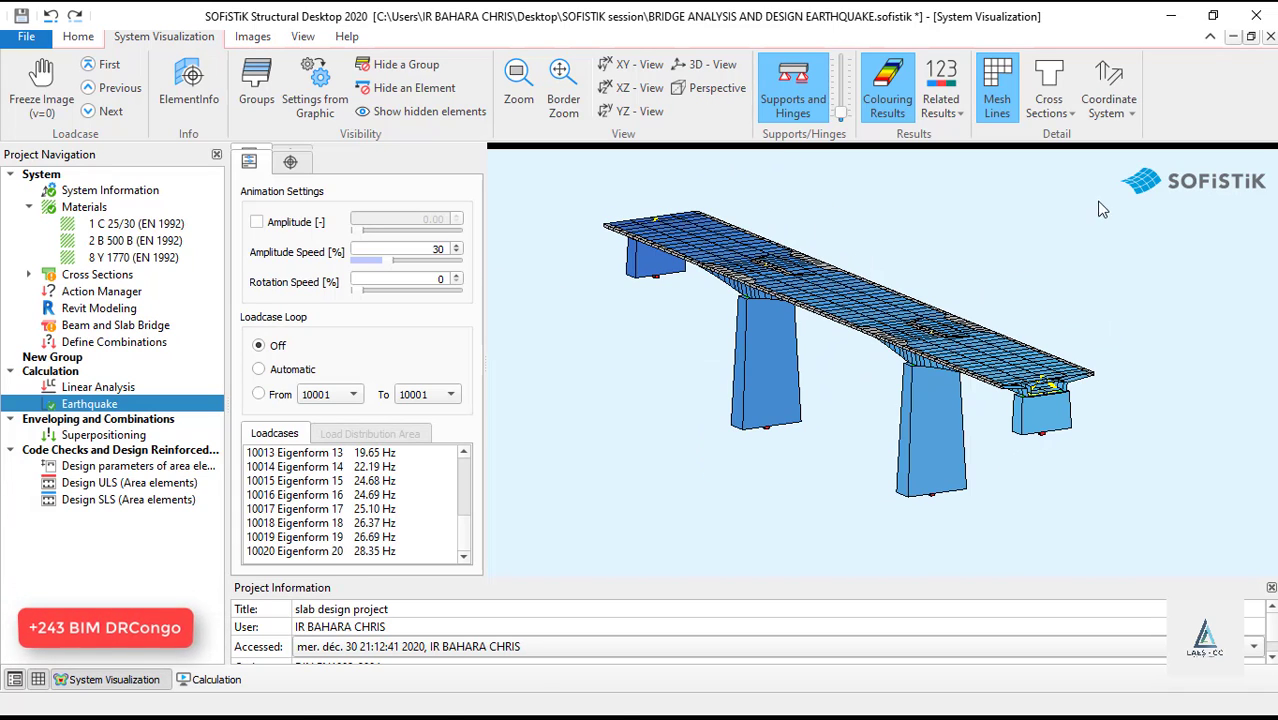
Step: Compare the bridge with only quad cross sections and with no cross sections, and restore the full cross-section visualization
left_click(1050, 115)
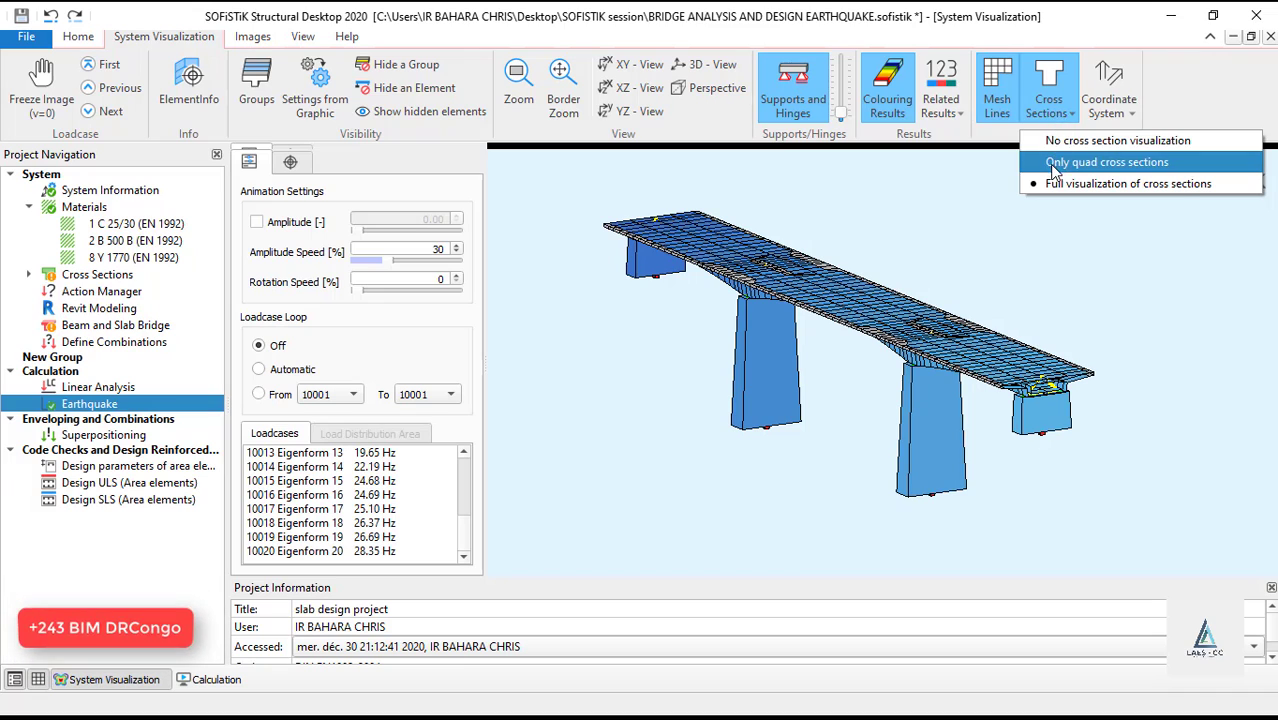
left_click(1051, 163)
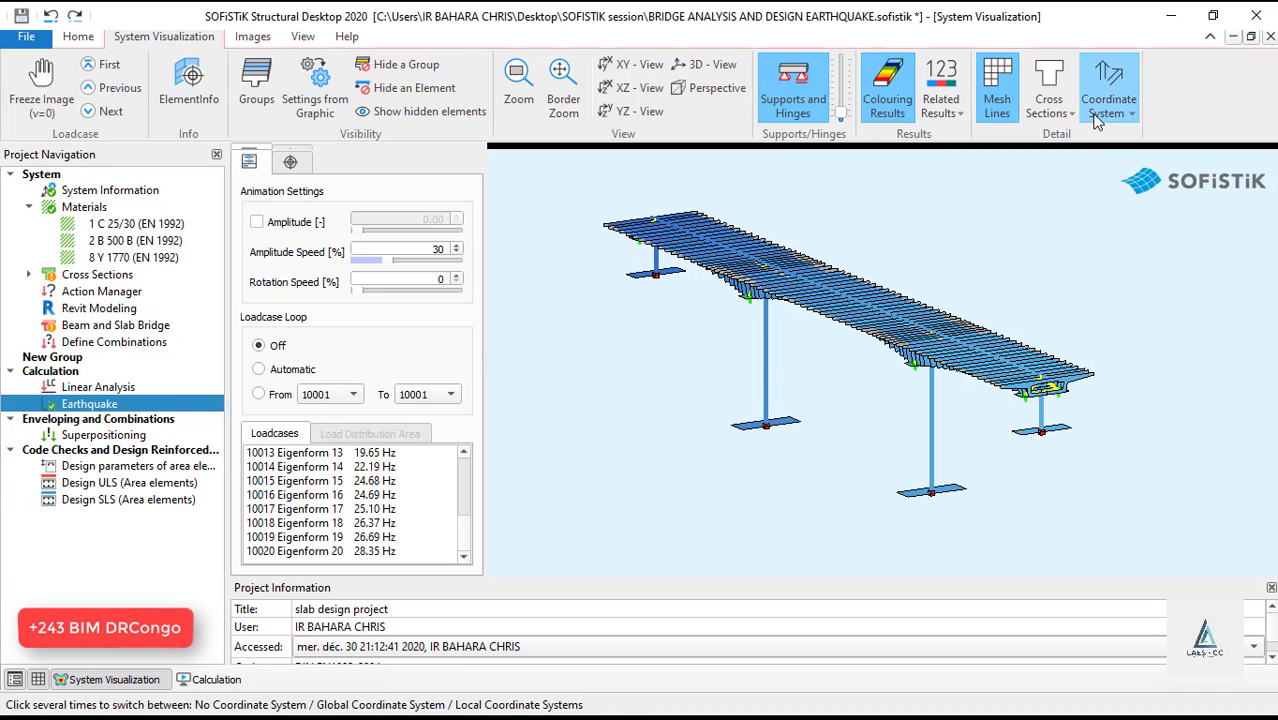
left_click(1065, 113)
left_click(1074, 142)
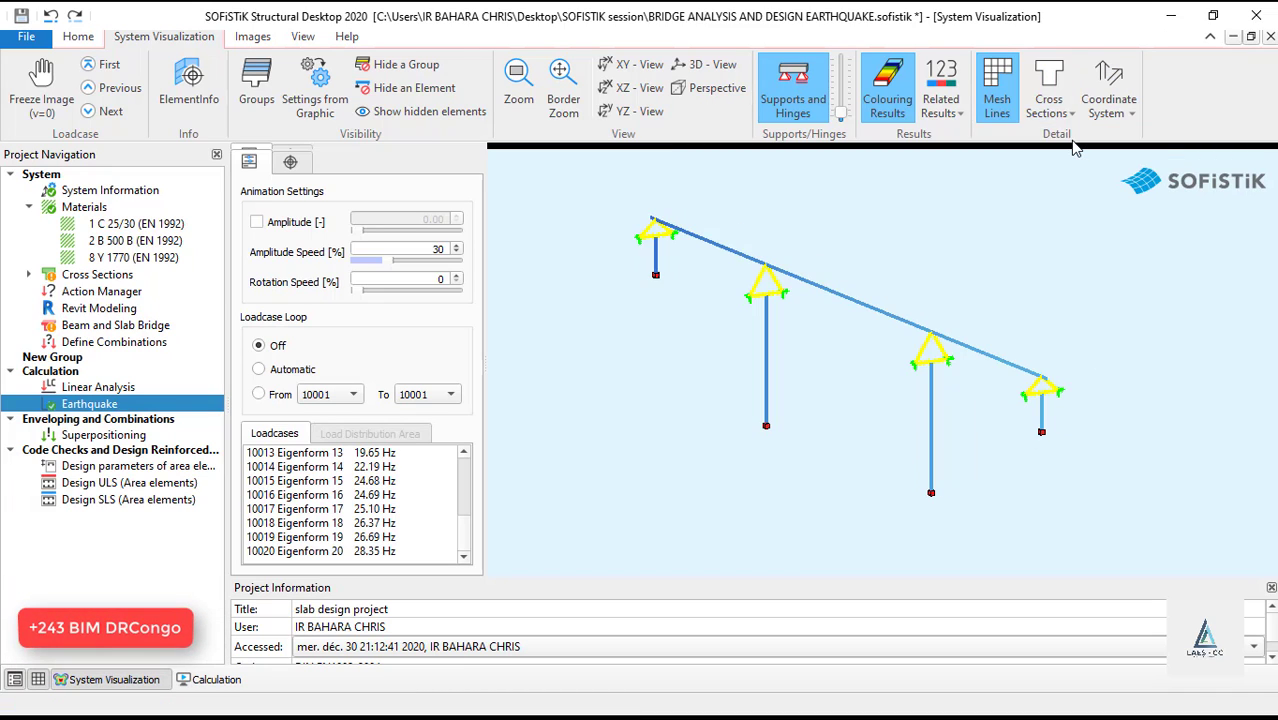
left_click(1050, 113)
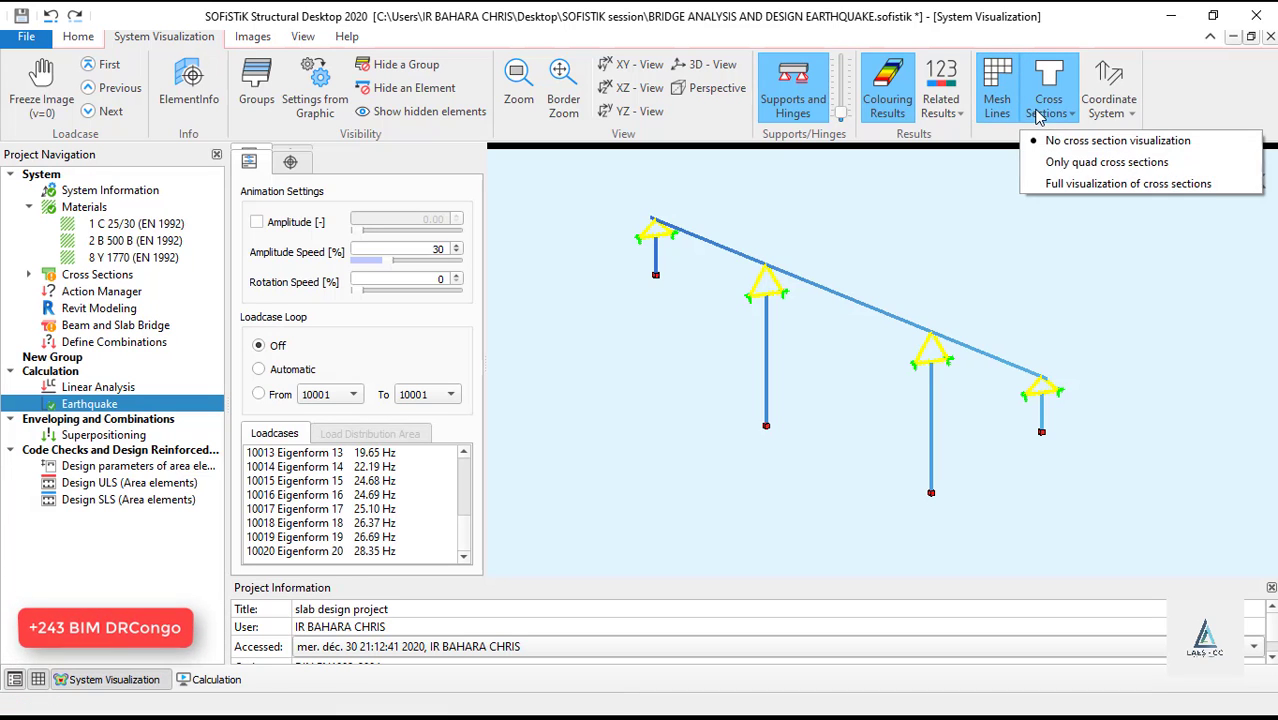
left_click(1079, 184)
scroll(1083, 390, "up", 3)
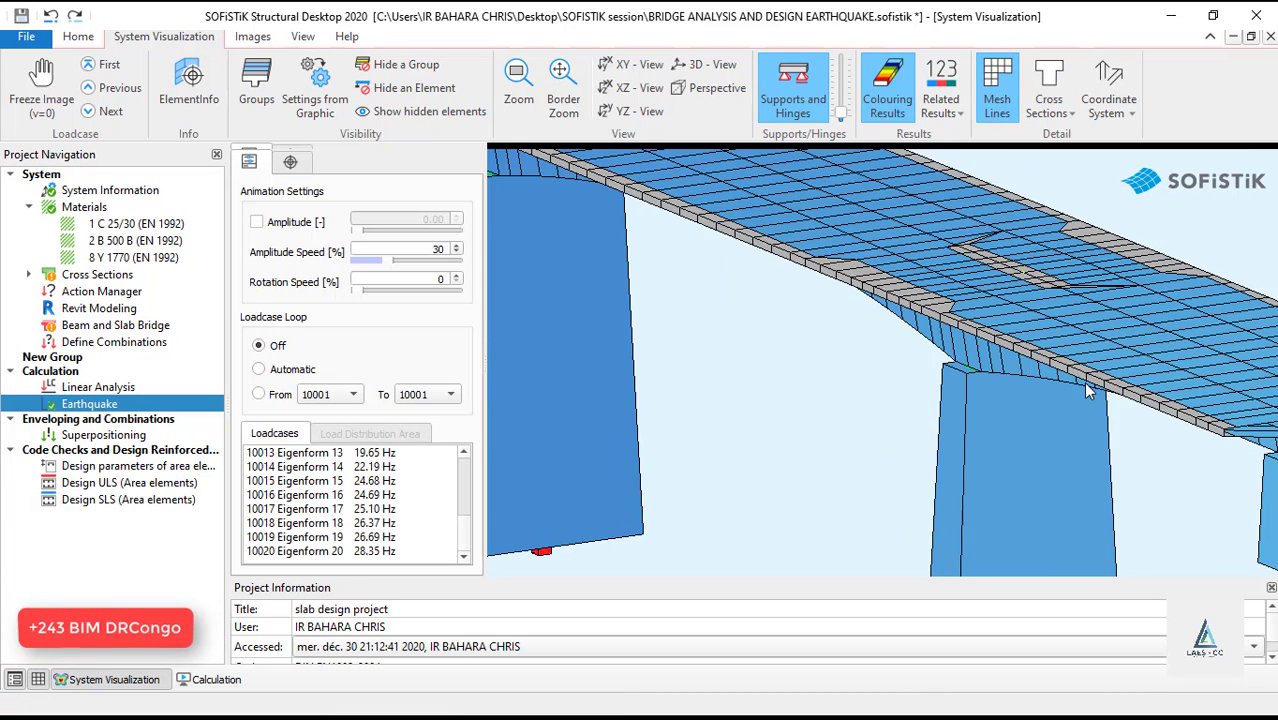
scroll(908, 390, "down", 2)
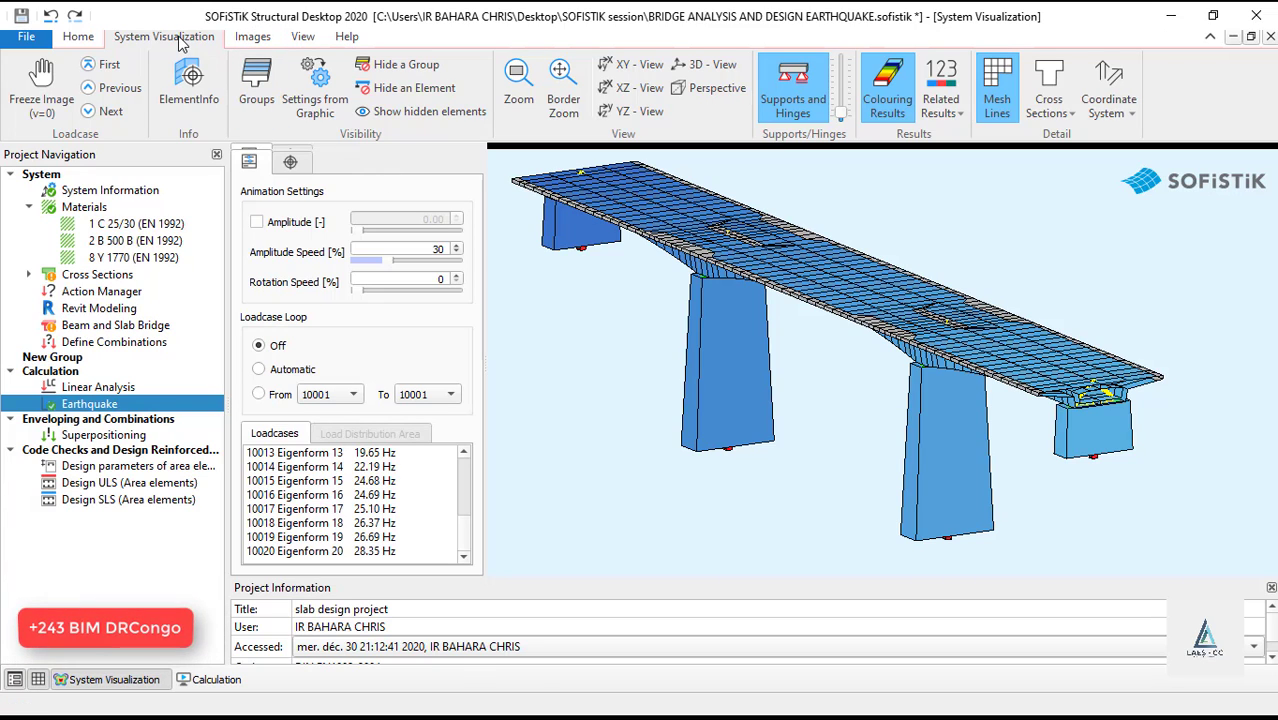
Step: Make the bridge model transparent to inspect its interior and tendons, and switch back to the opaque display
left_click(248, 38)
left_click(318, 37)
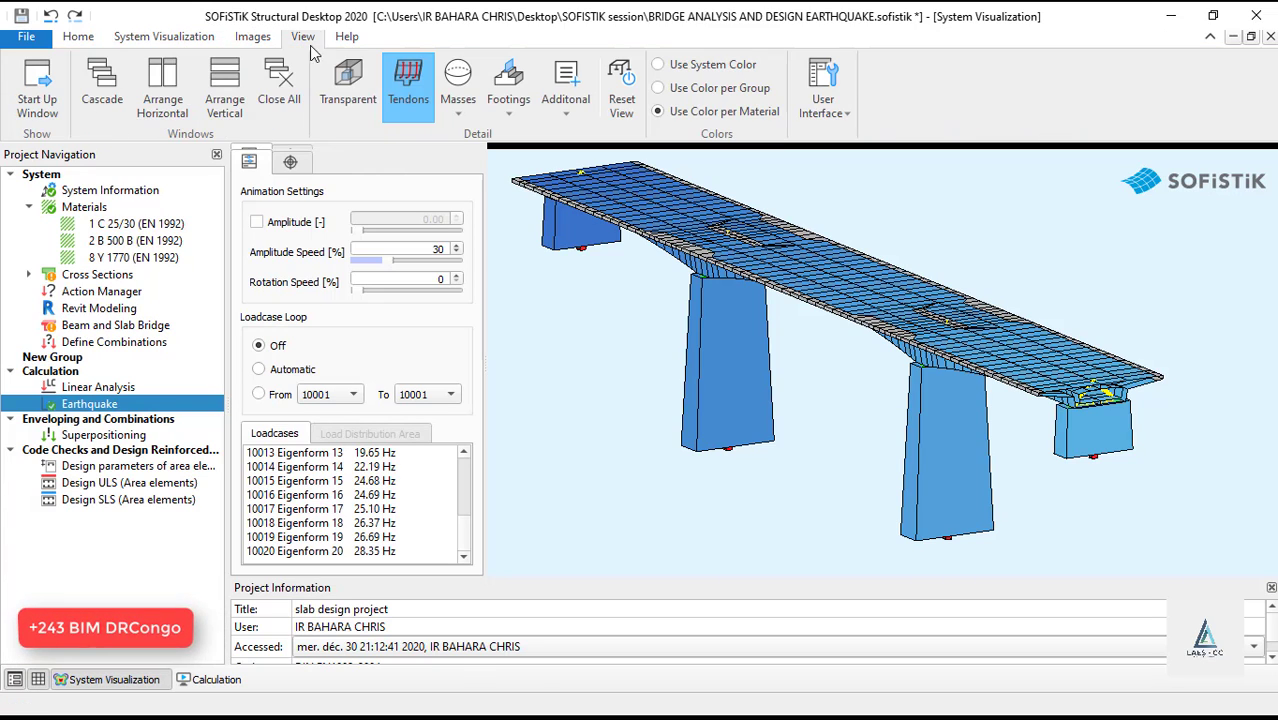
left_click(351, 85)
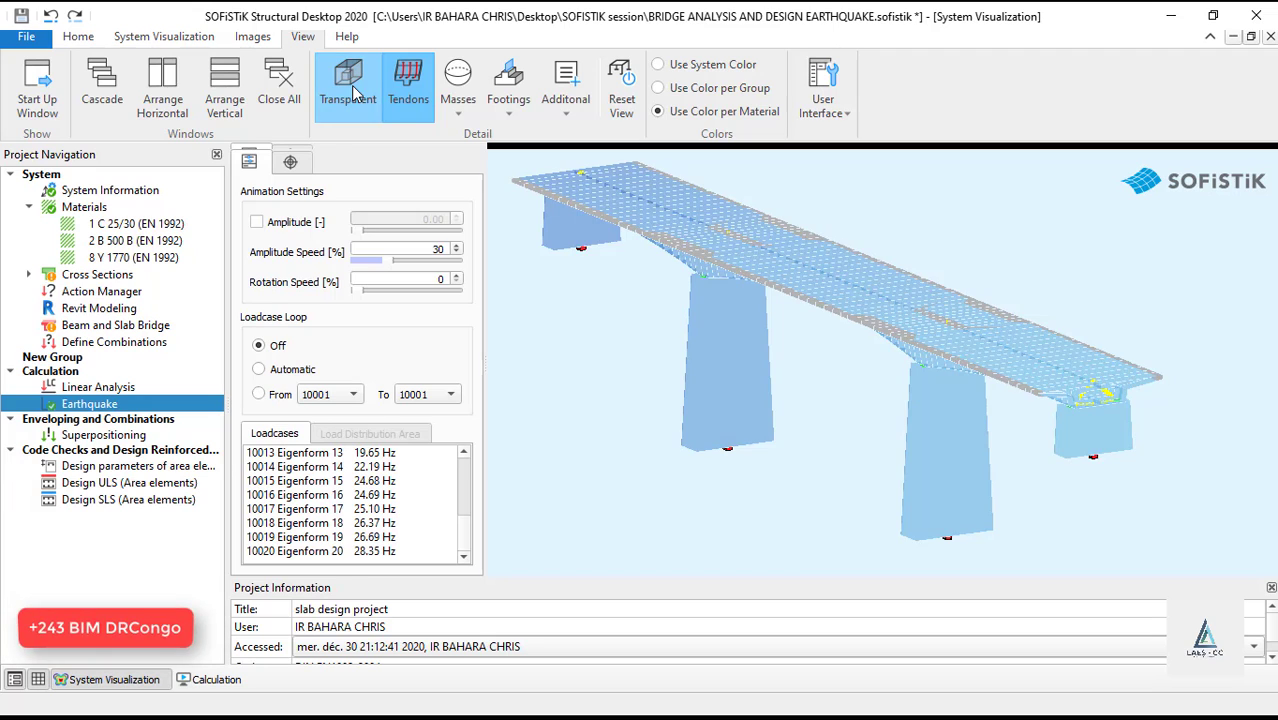
left_click(416, 86)
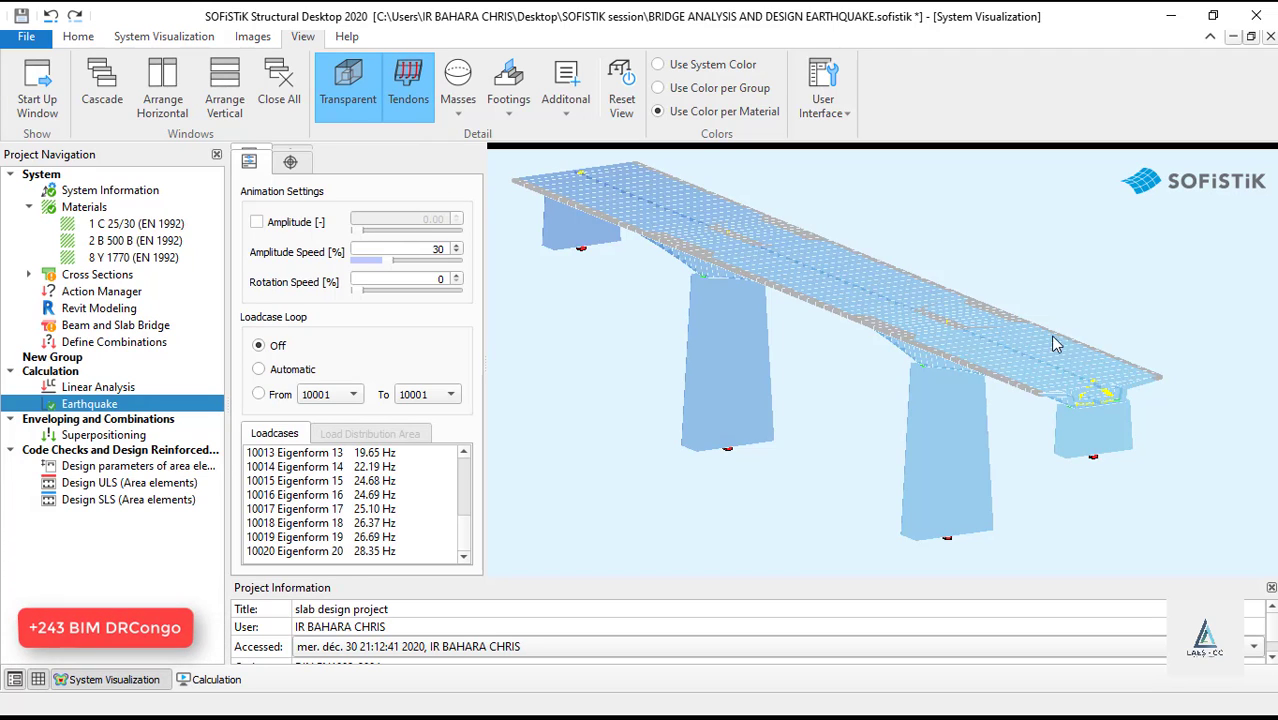
scroll(1190, 428, "up", 3)
scroll(974, 362, "down", 4)
mouse_move(1104, 380)
left_mouse_down()
mouse_move(1070, 383)
mouse_move(1104, 366)
left_mouse_up()
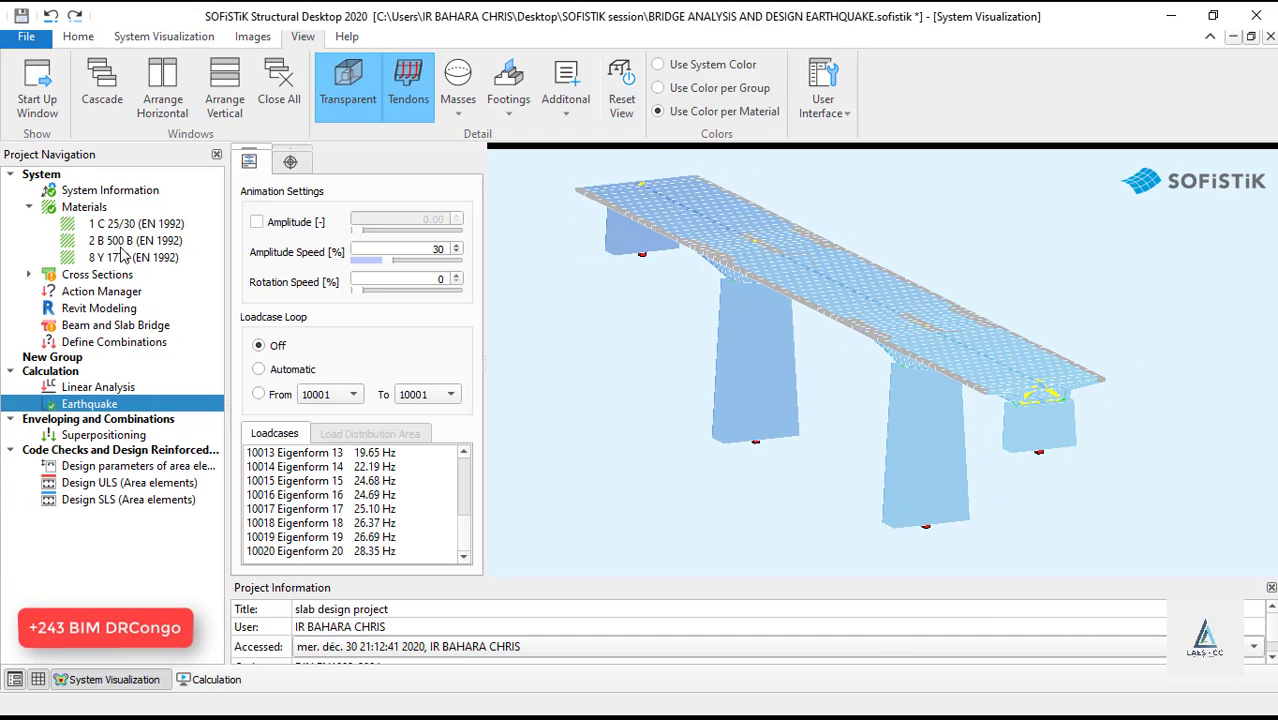
left_click(406, 88)
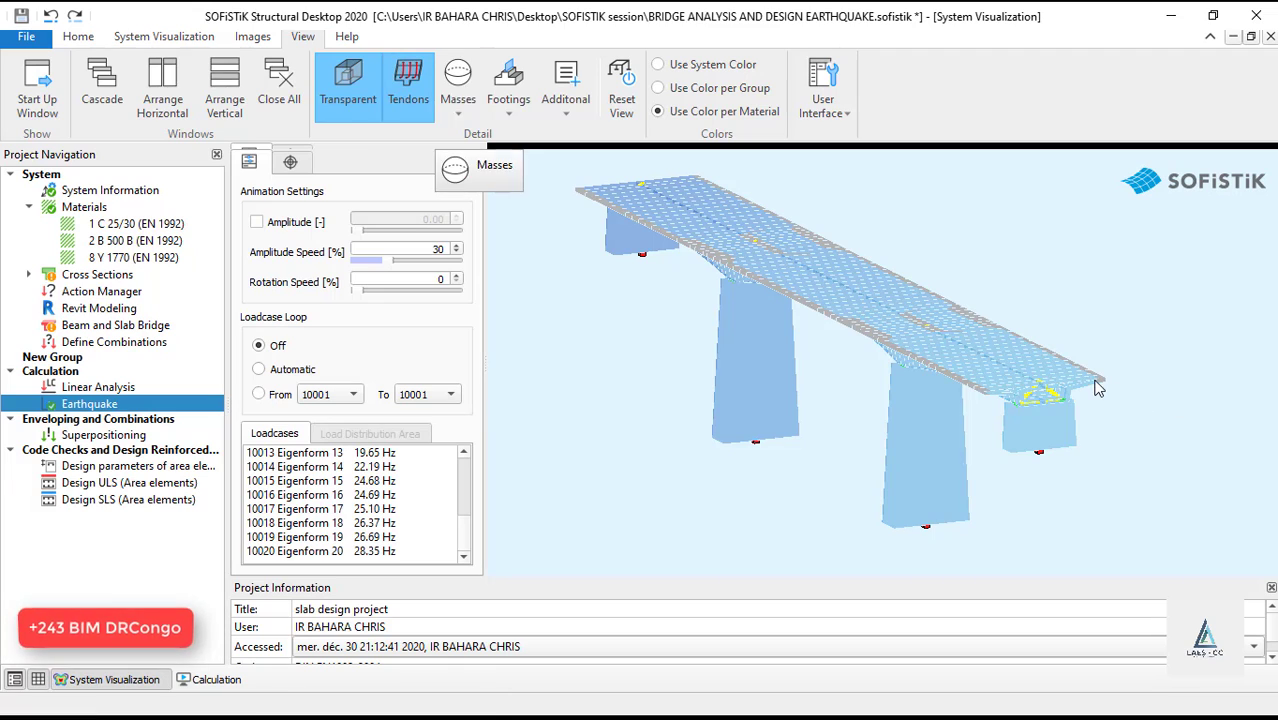
left_click(354, 86)
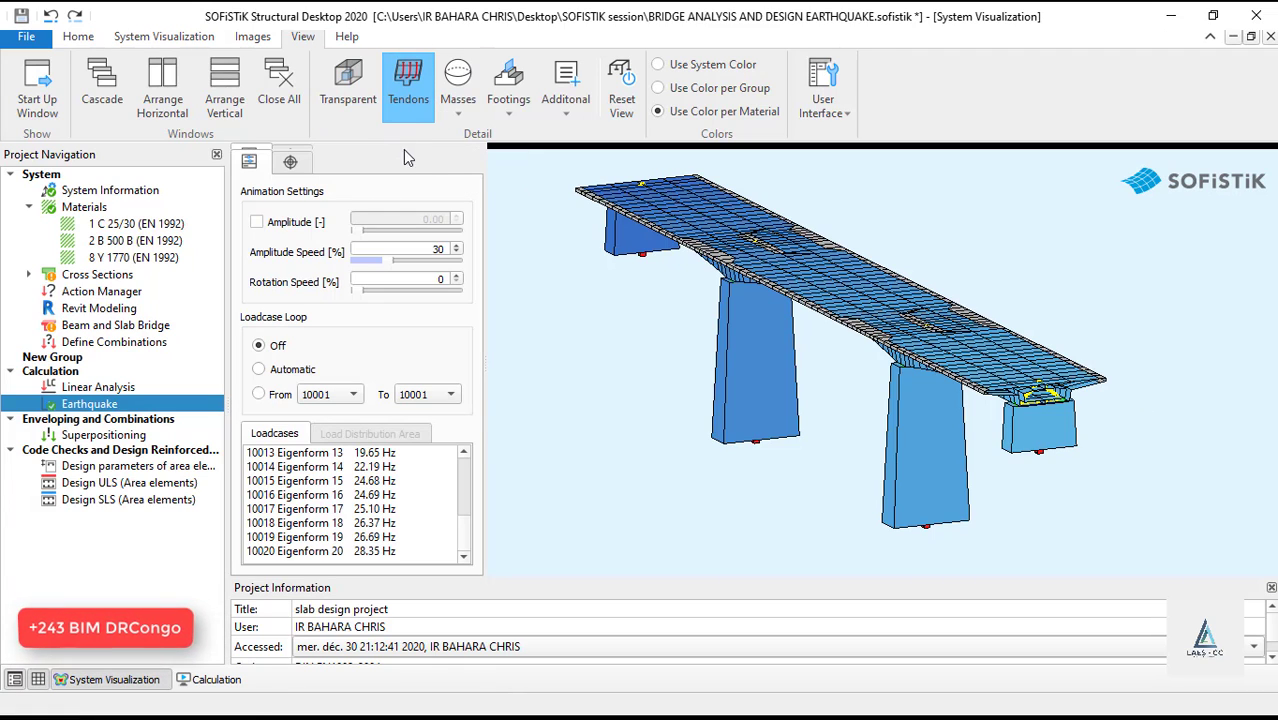
Step: Display Eigenform 1 with the amplitude setting enabled, trying a rotation speed of 4% and resetting it to 0
left_click(139, 38)
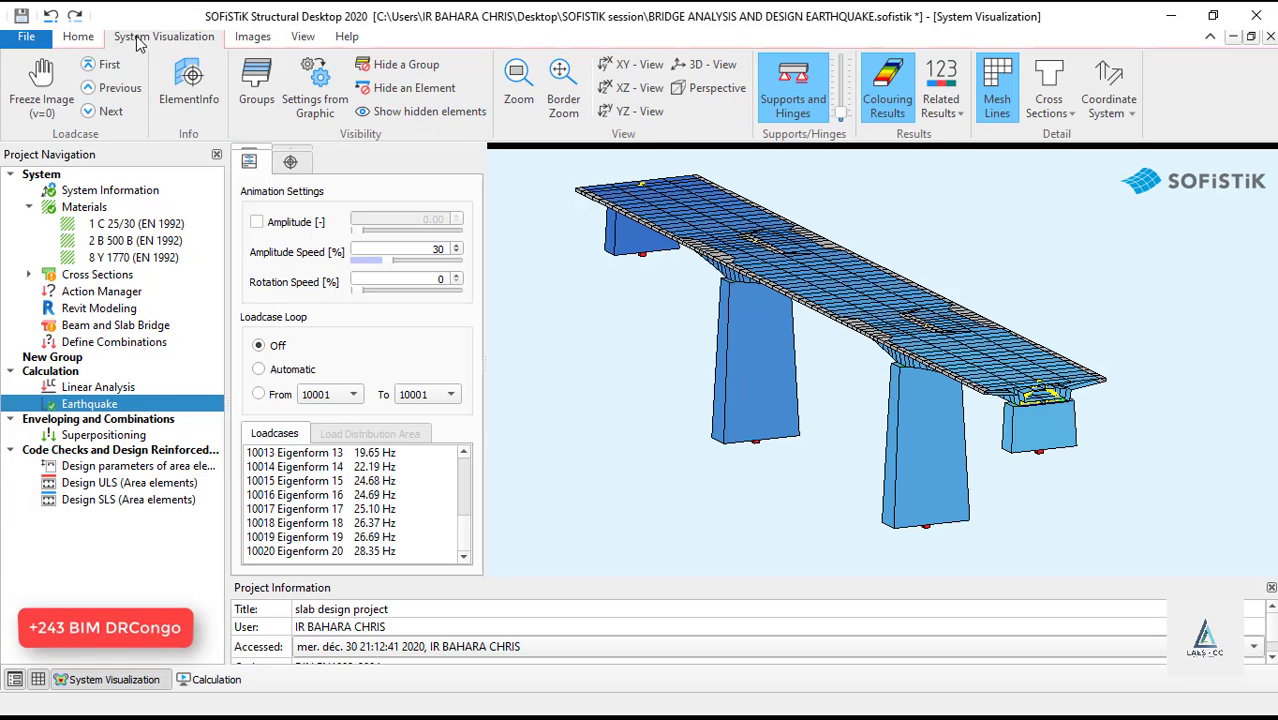
scroll(368, 507, "up", 5)
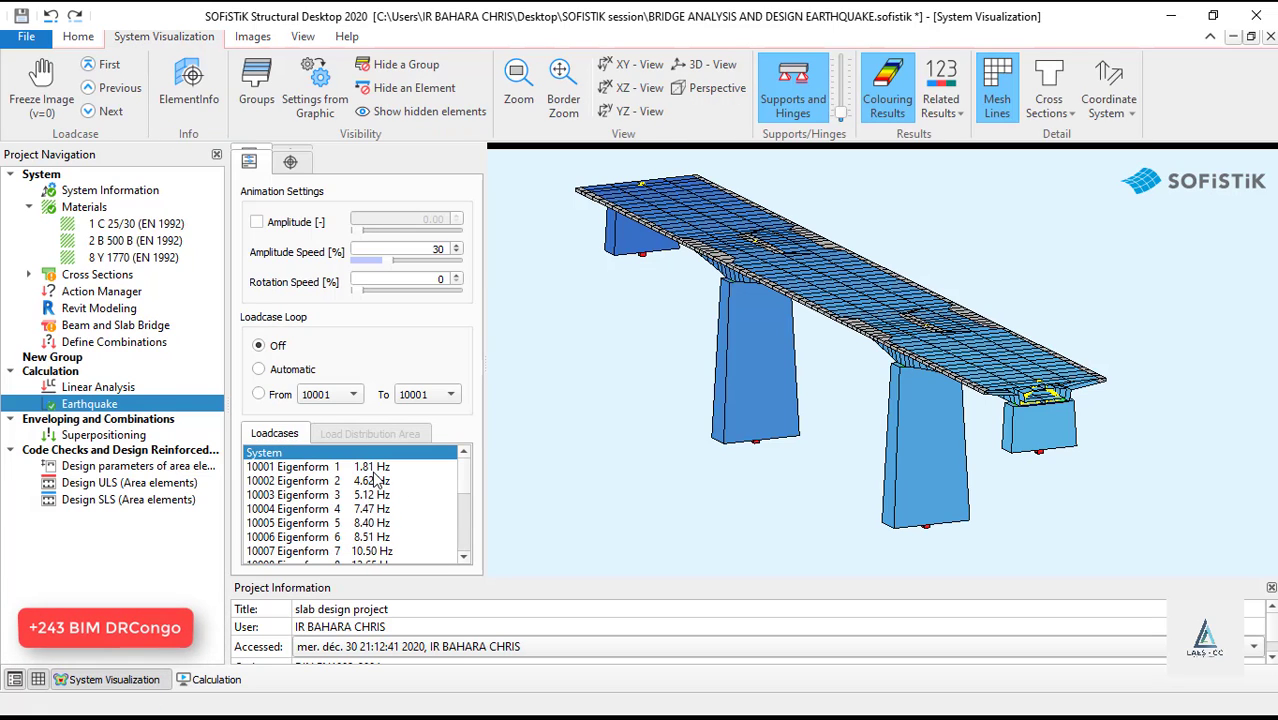
left_click(338, 467)
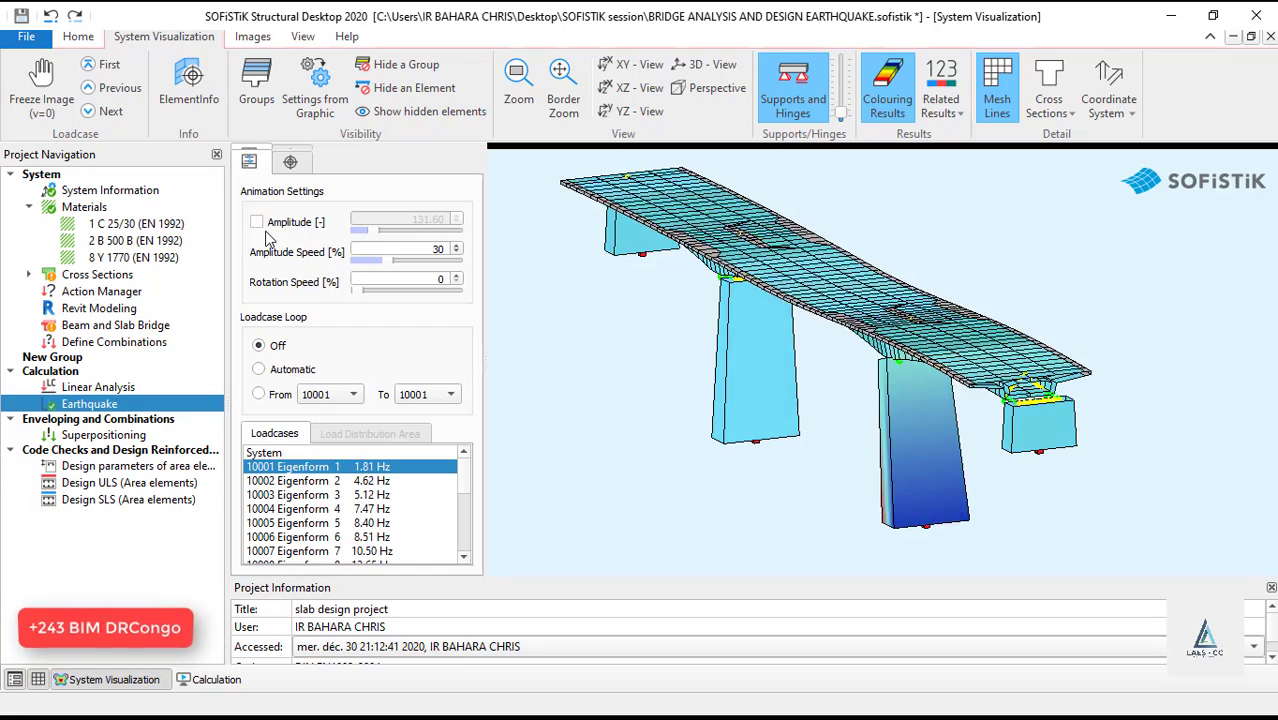
left_click(358, 289)
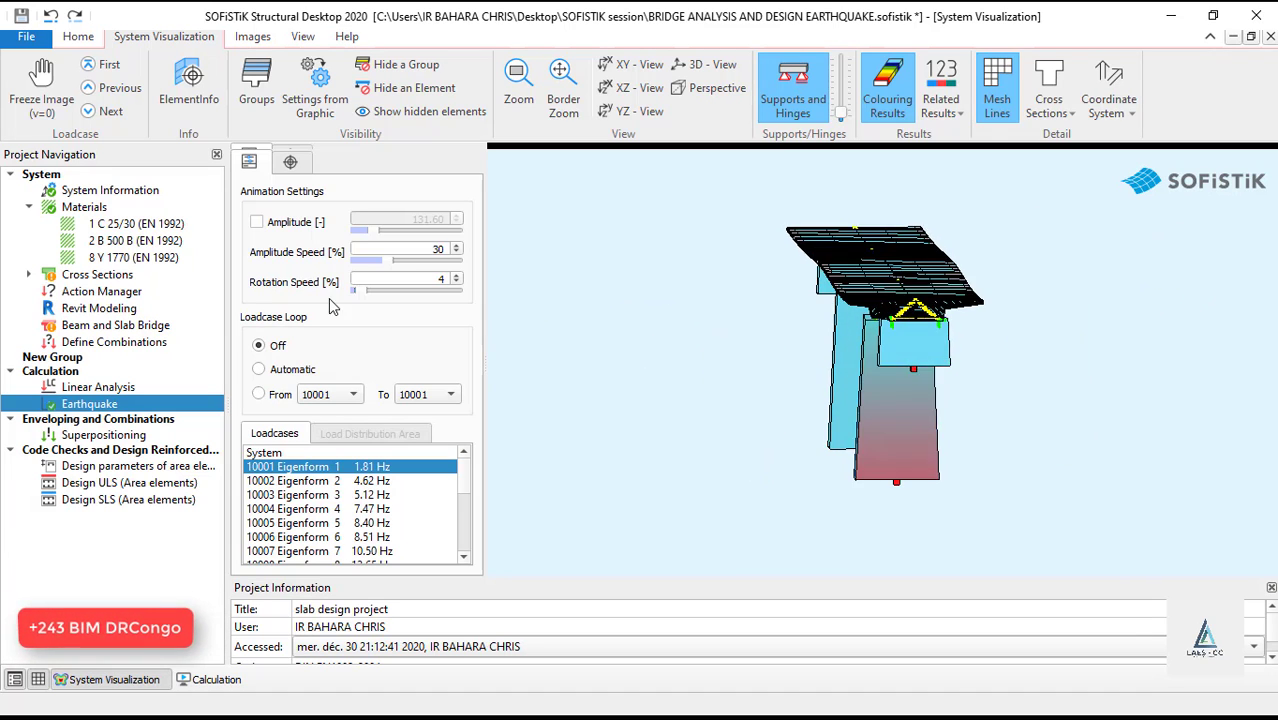
left_click_drag(355, 289, 337, 290)
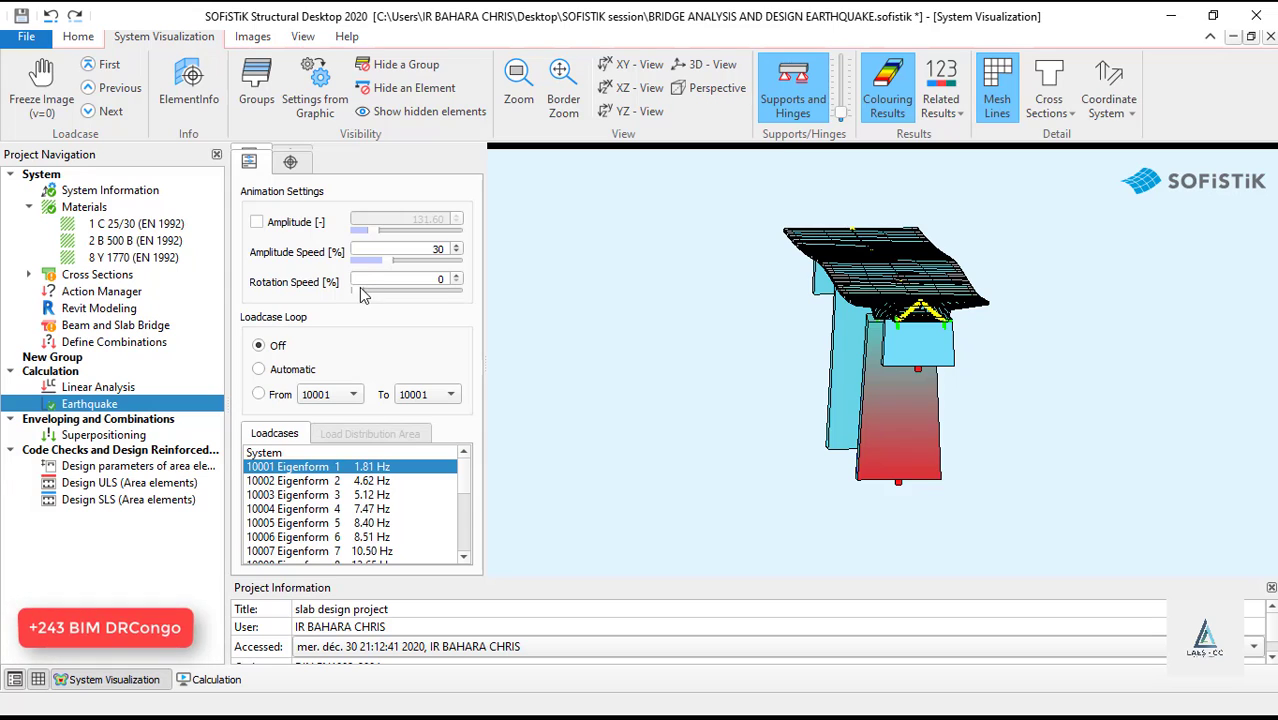
left_click_drag(900, 342, 738, 347)
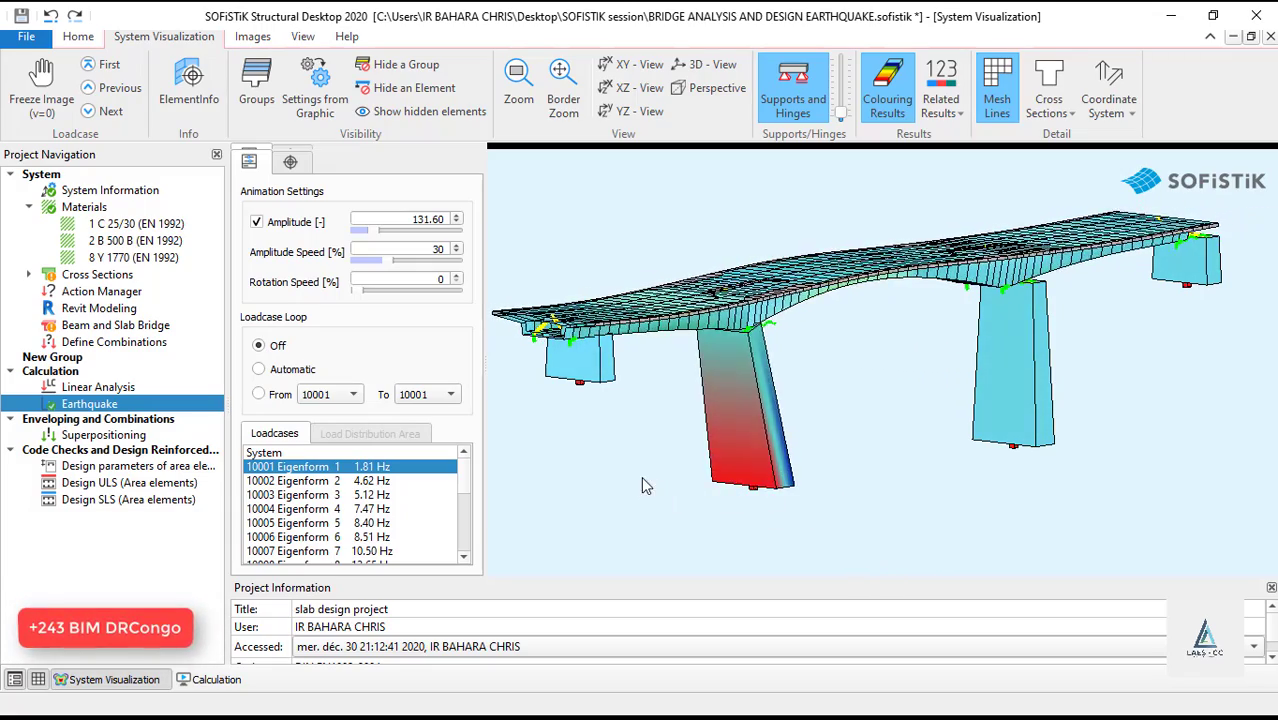
Step: Display Eigenform 2 and examine its deformed shape in the YZ, XZ and 3D views
left_click(344, 482)
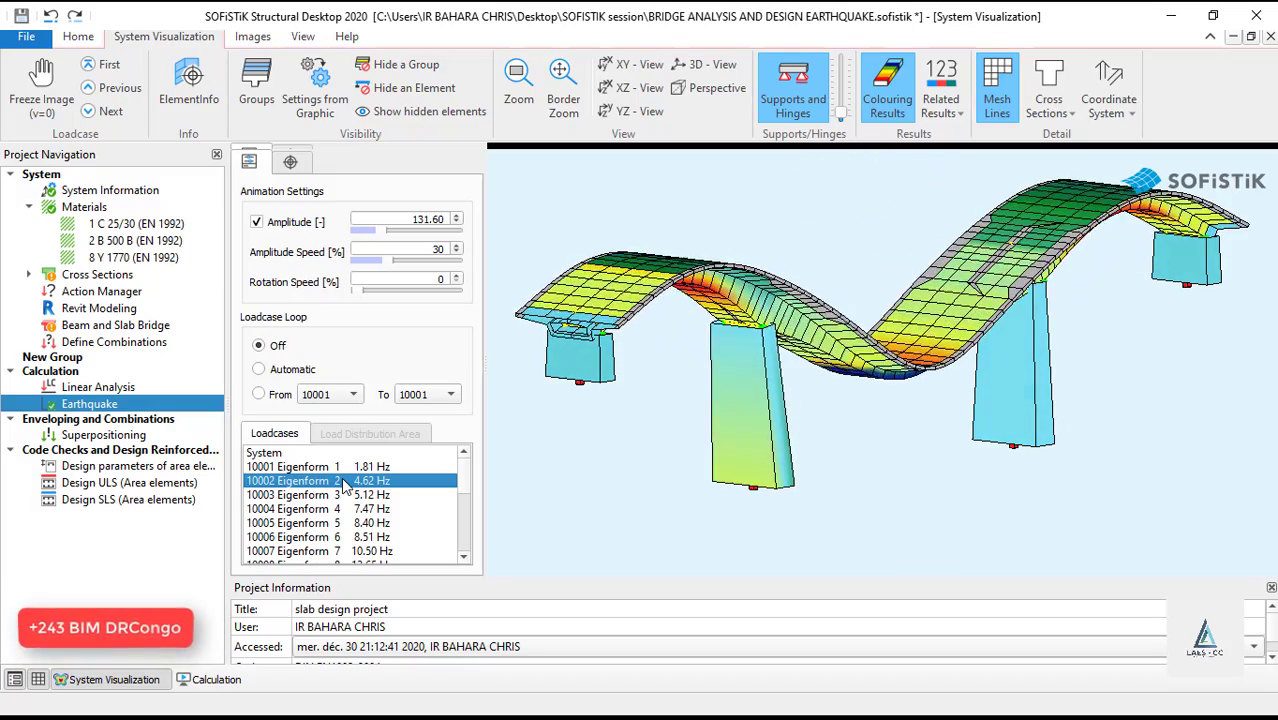
left_click(627, 111)
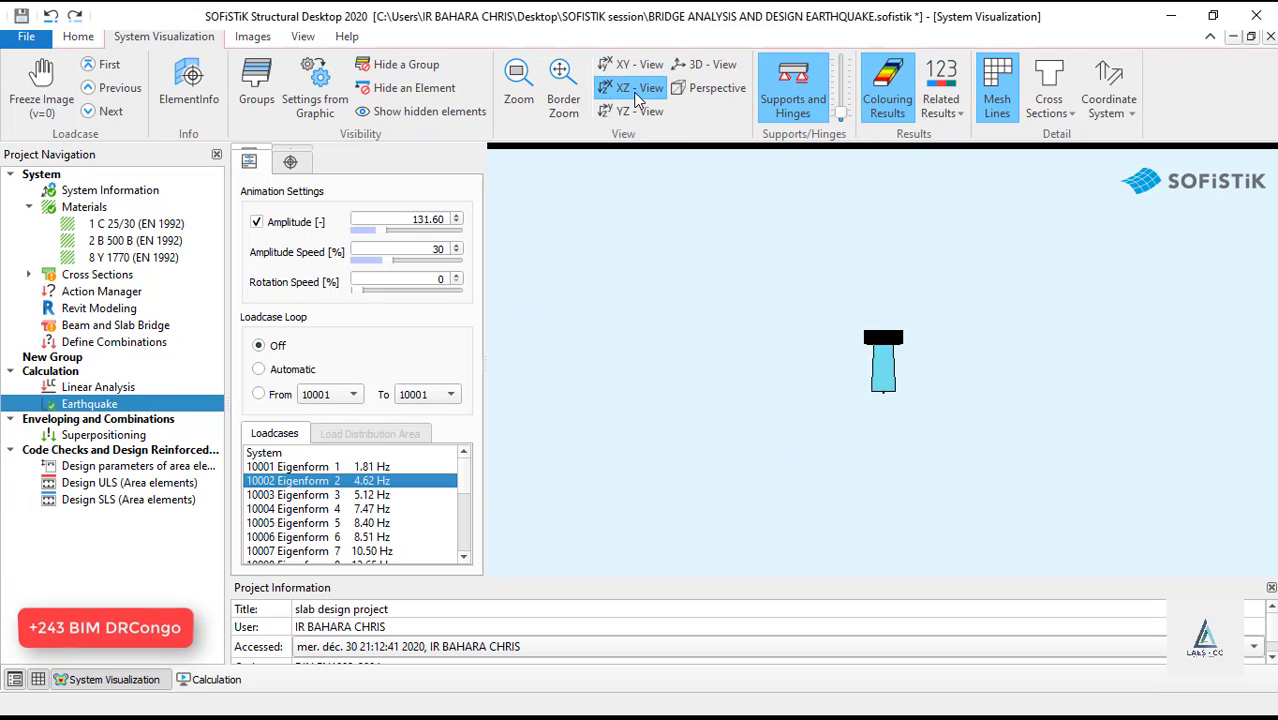
left_click(636, 89)
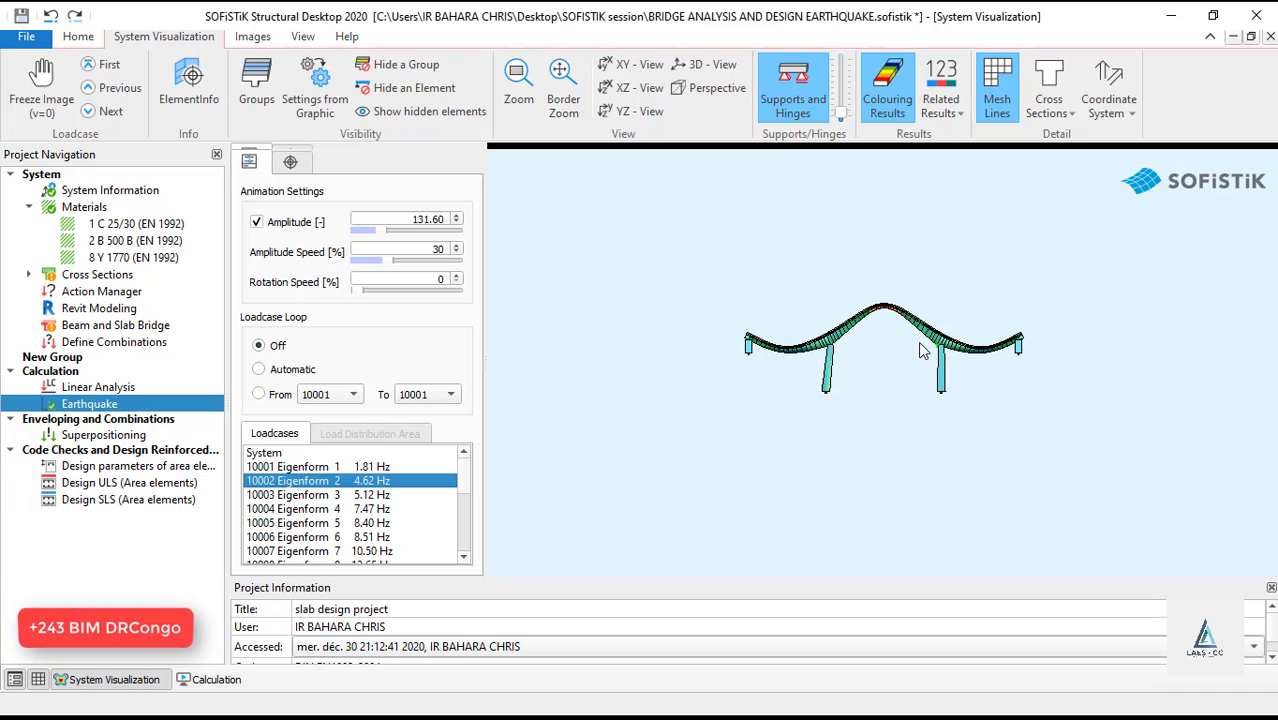
left_click(700, 68)
scroll(1026, 376, "up", 4)
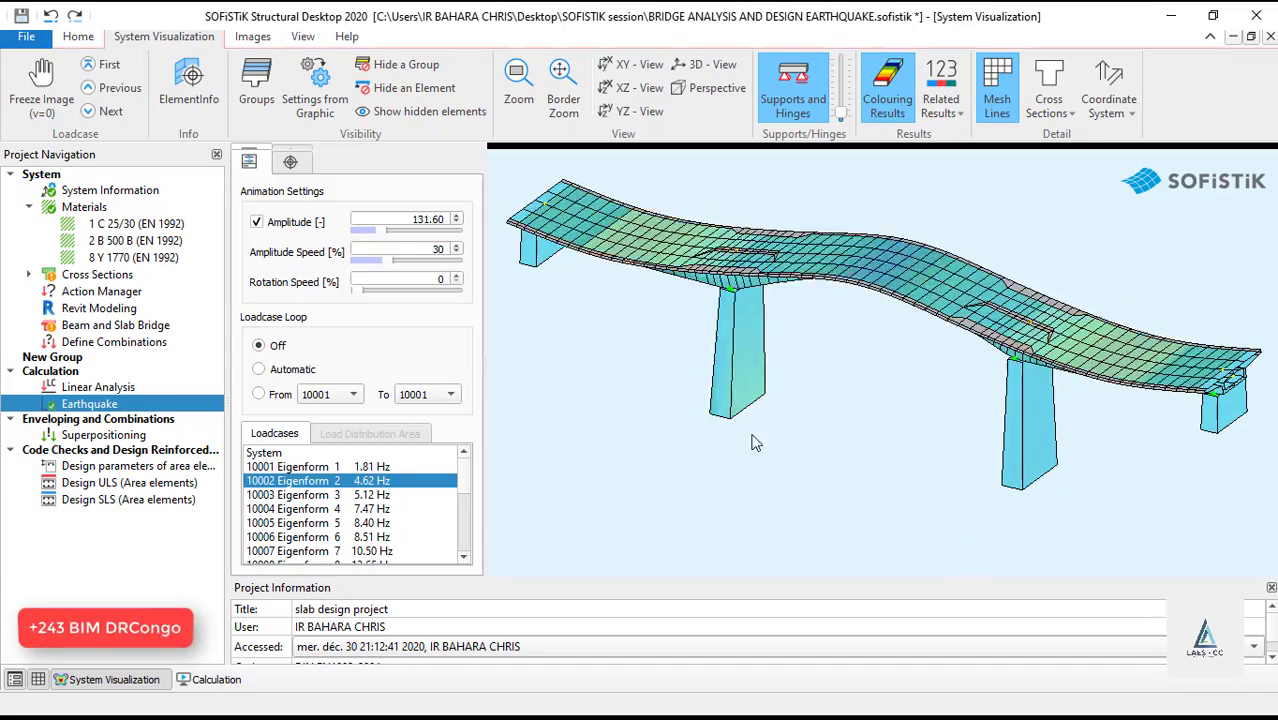
Step: Step through Eigenforms 3 to 8 and examine how the deck and piers deform in each mode
left_click(320, 495)
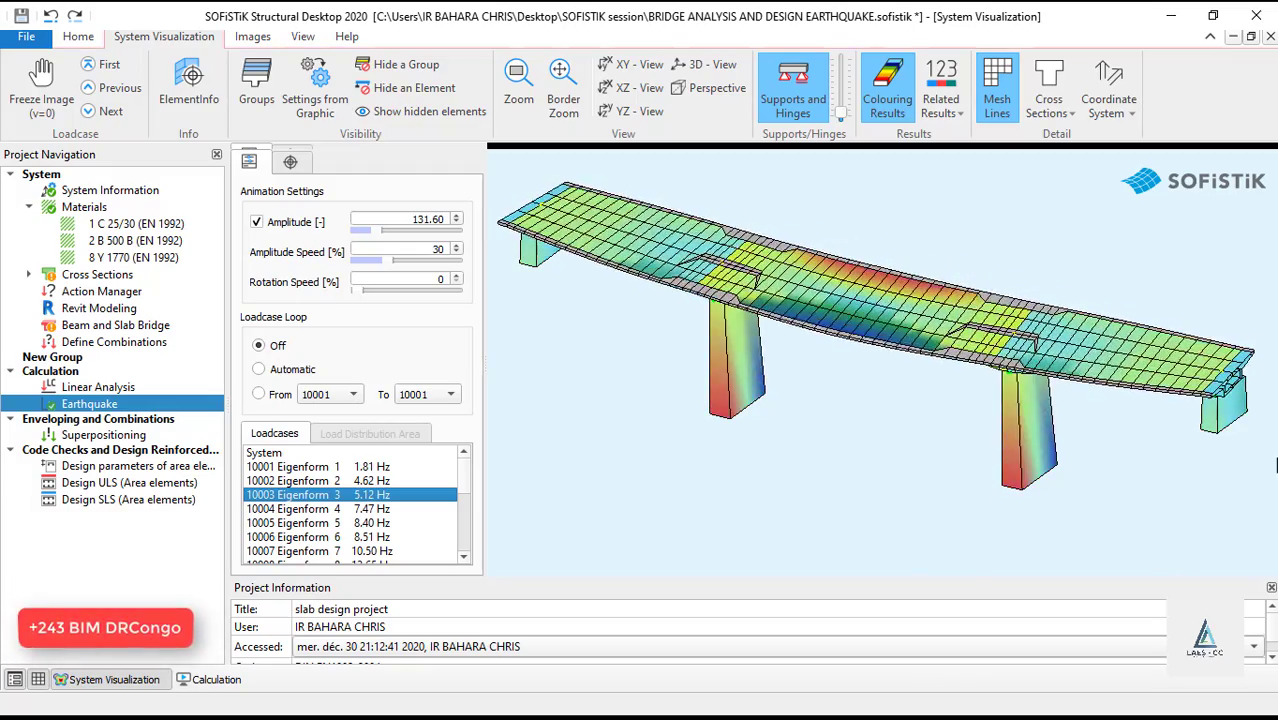
left_click(319, 510)
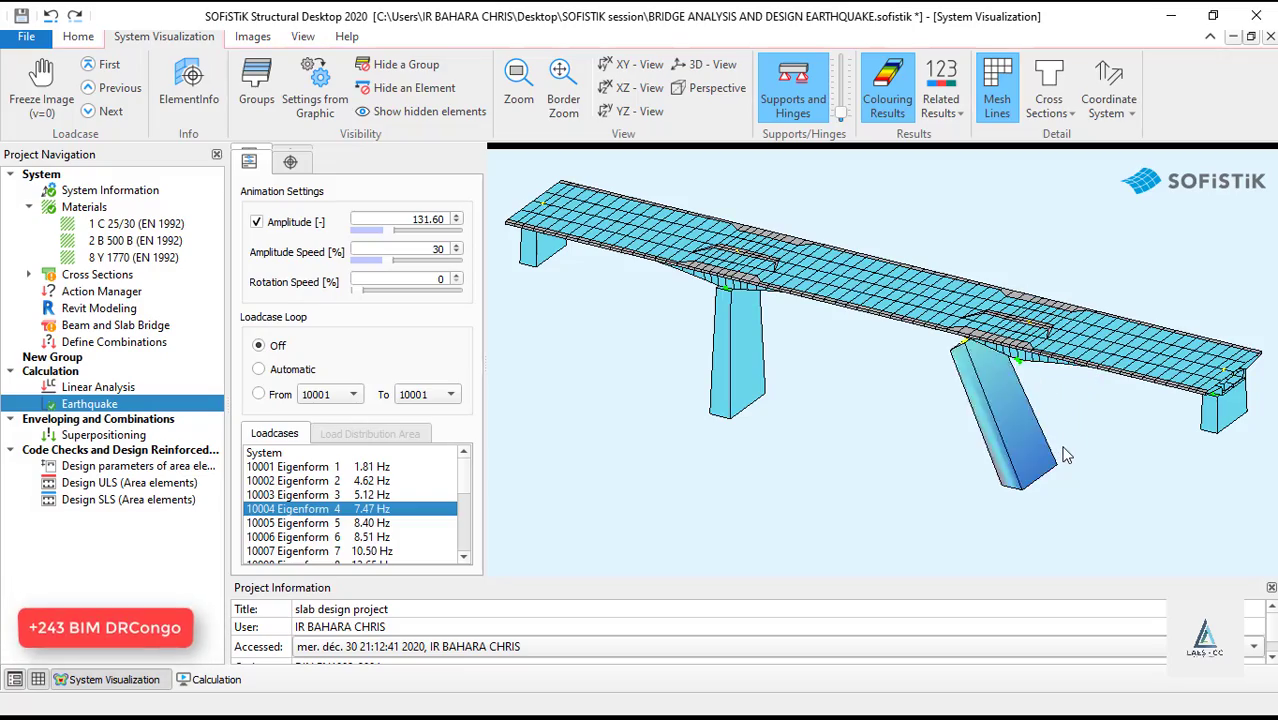
key("Down")
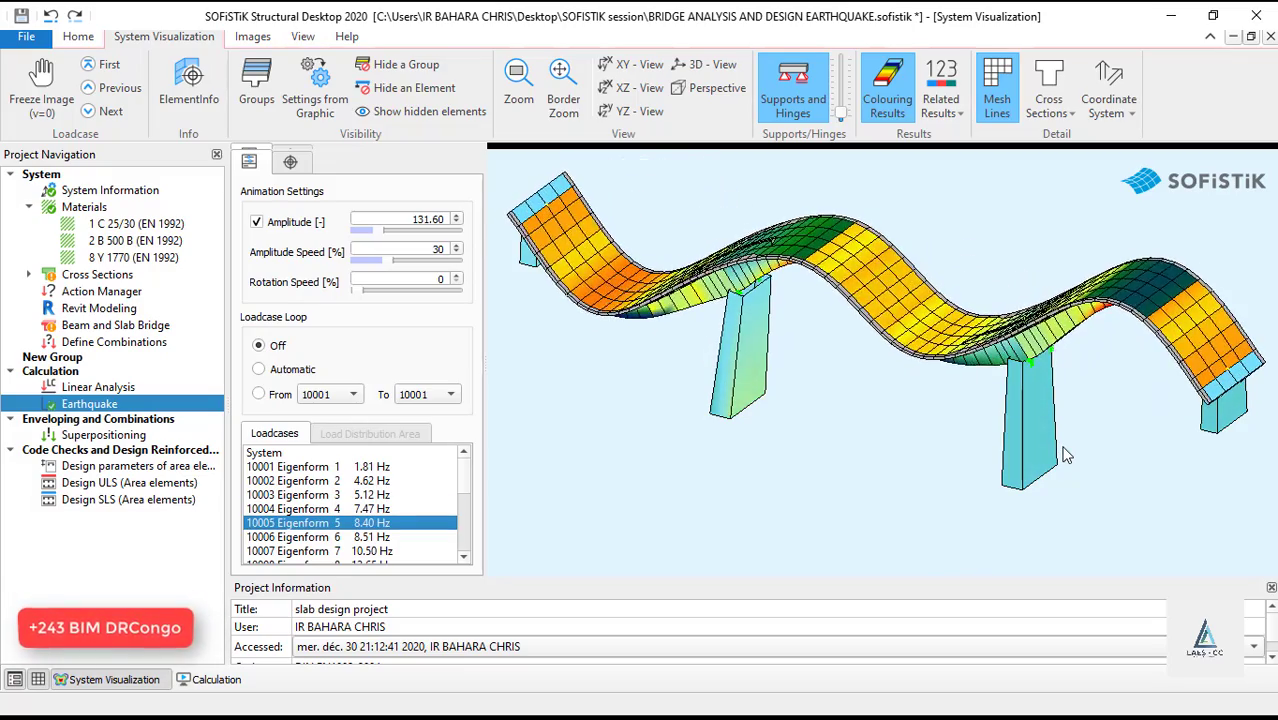
key("Down")
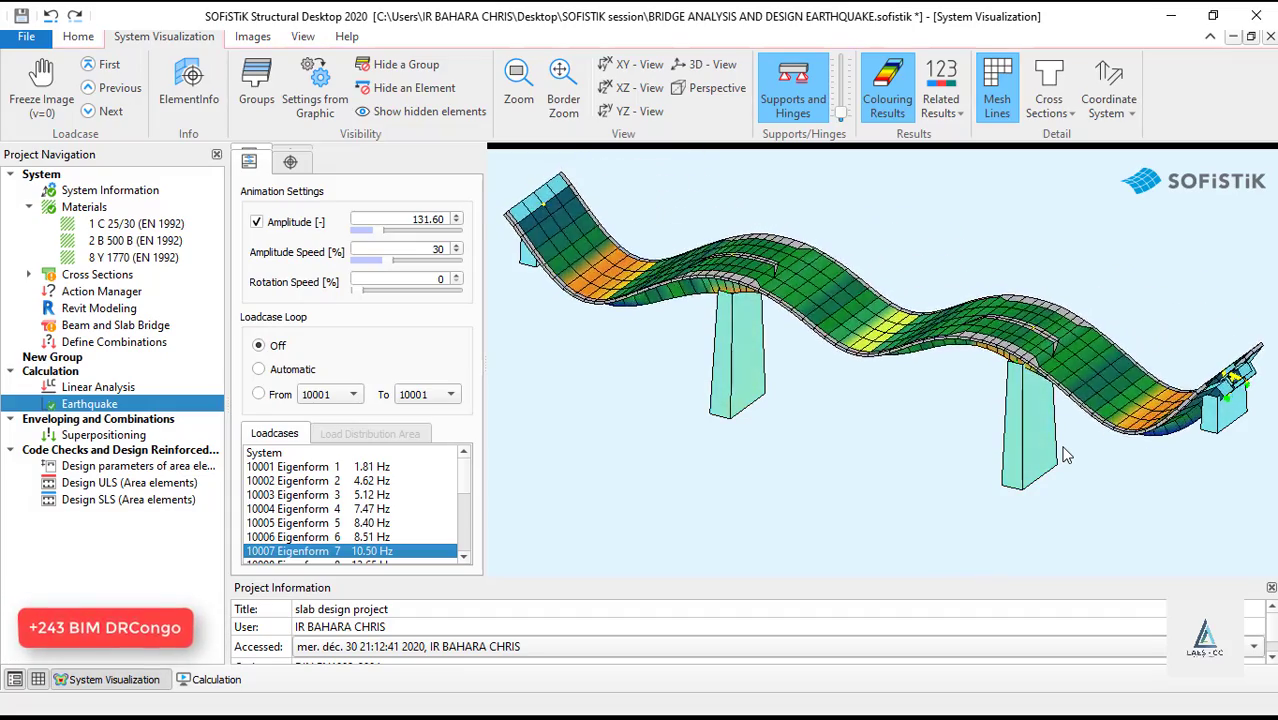
key("Down")
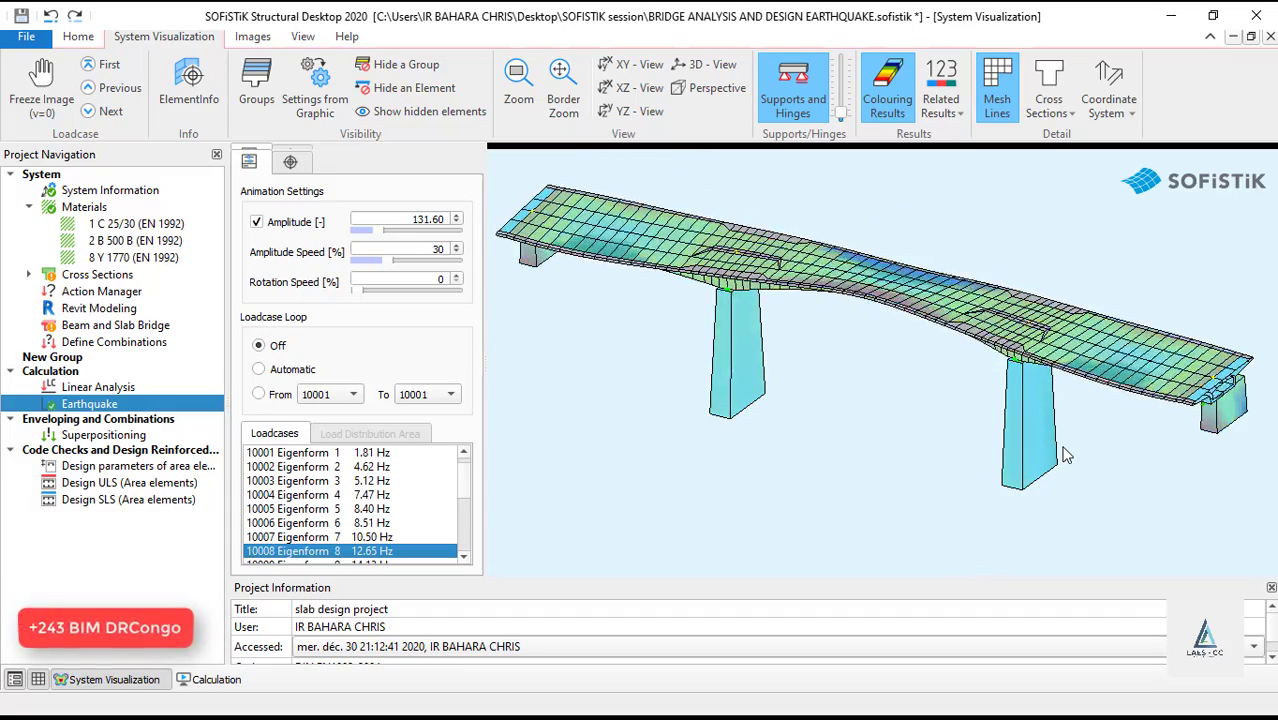
Step: Display Eigenform 9 with a rotation speed of 8%, and view Eigenform 8 again for comparison
key("Down")
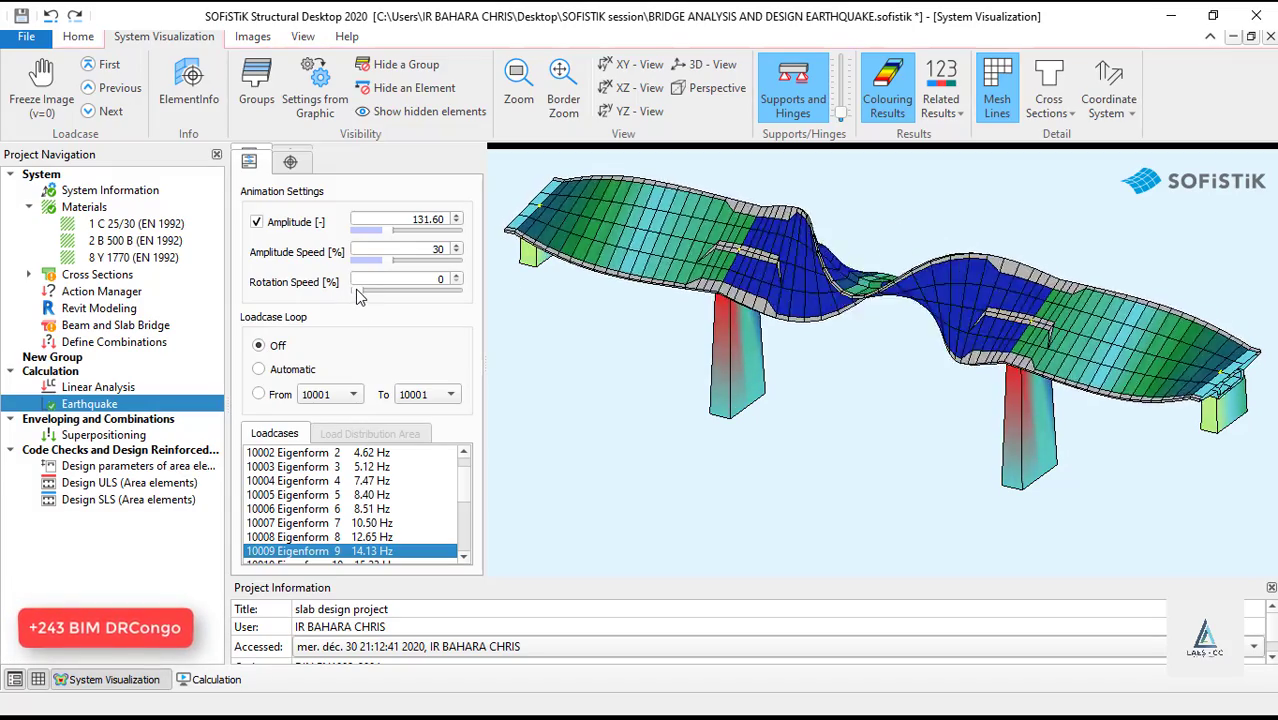
left_click_drag(357, 291, 370, 292)
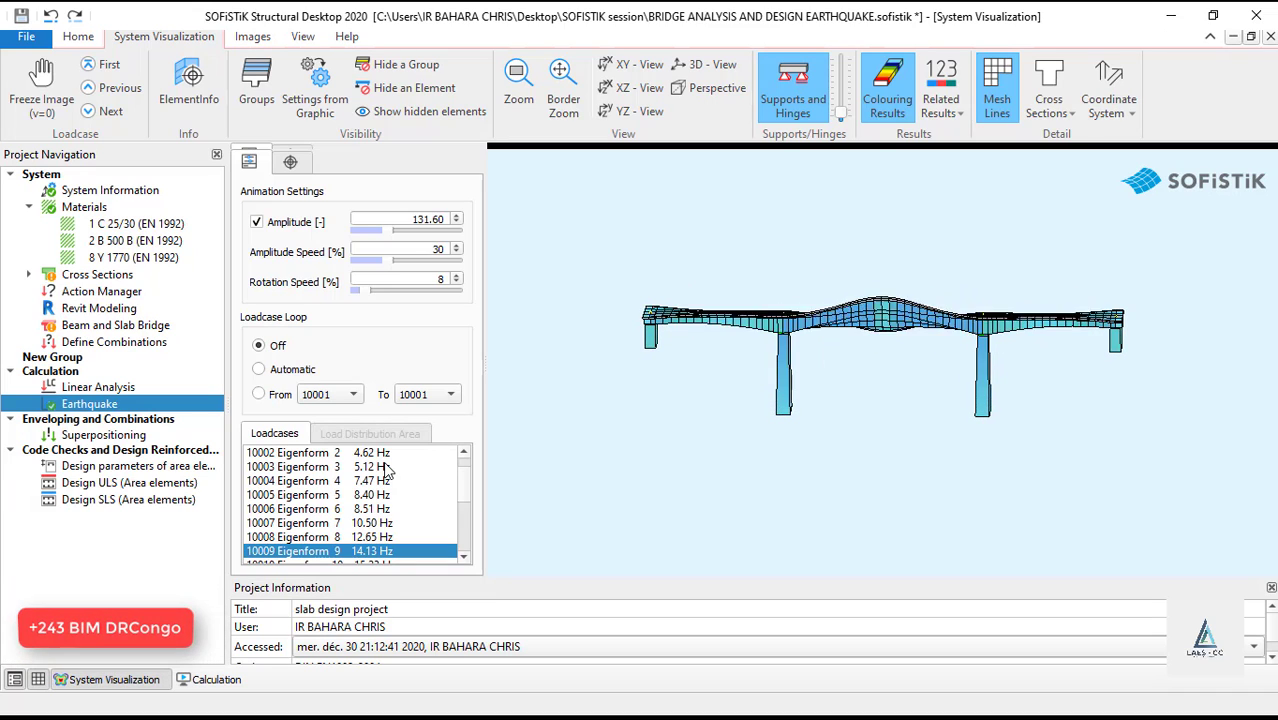
left_click(352, 538)
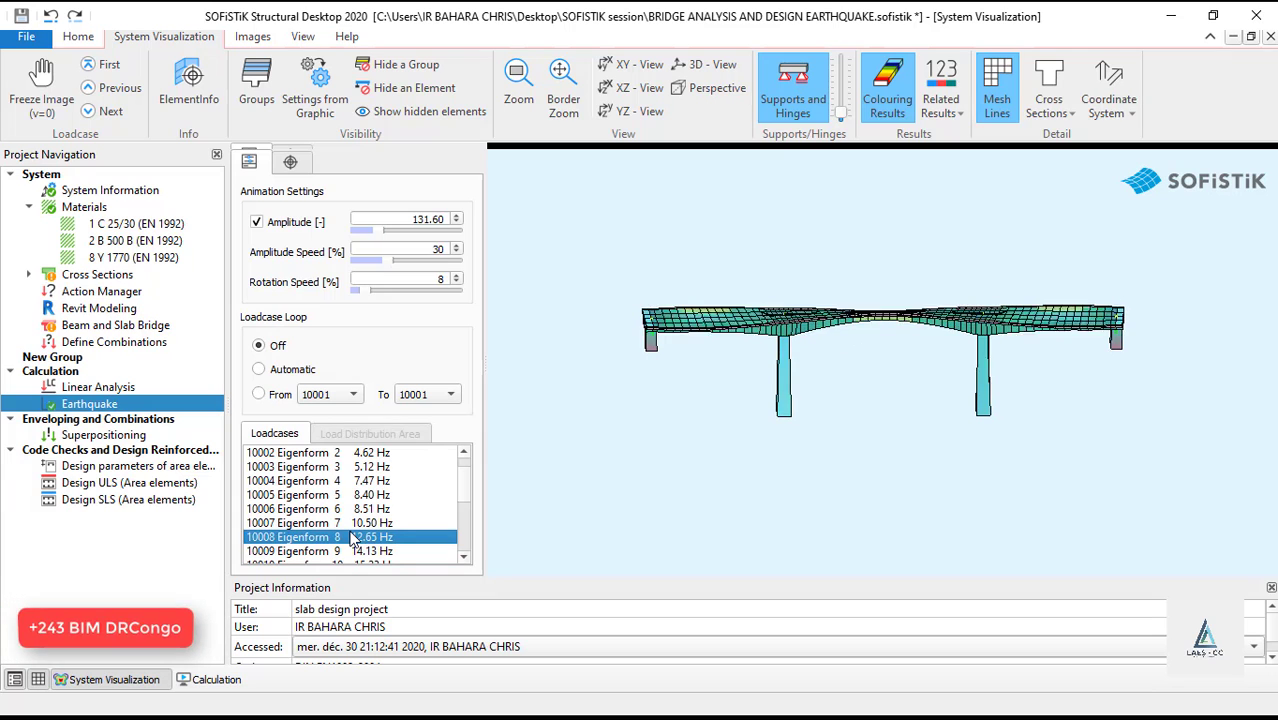
Step: Step through Eigenforms 10 to 17 in the rotating view and examine how the deck and piers deform
scroll(352, 538, "down", 2)
left_click(347, 481)
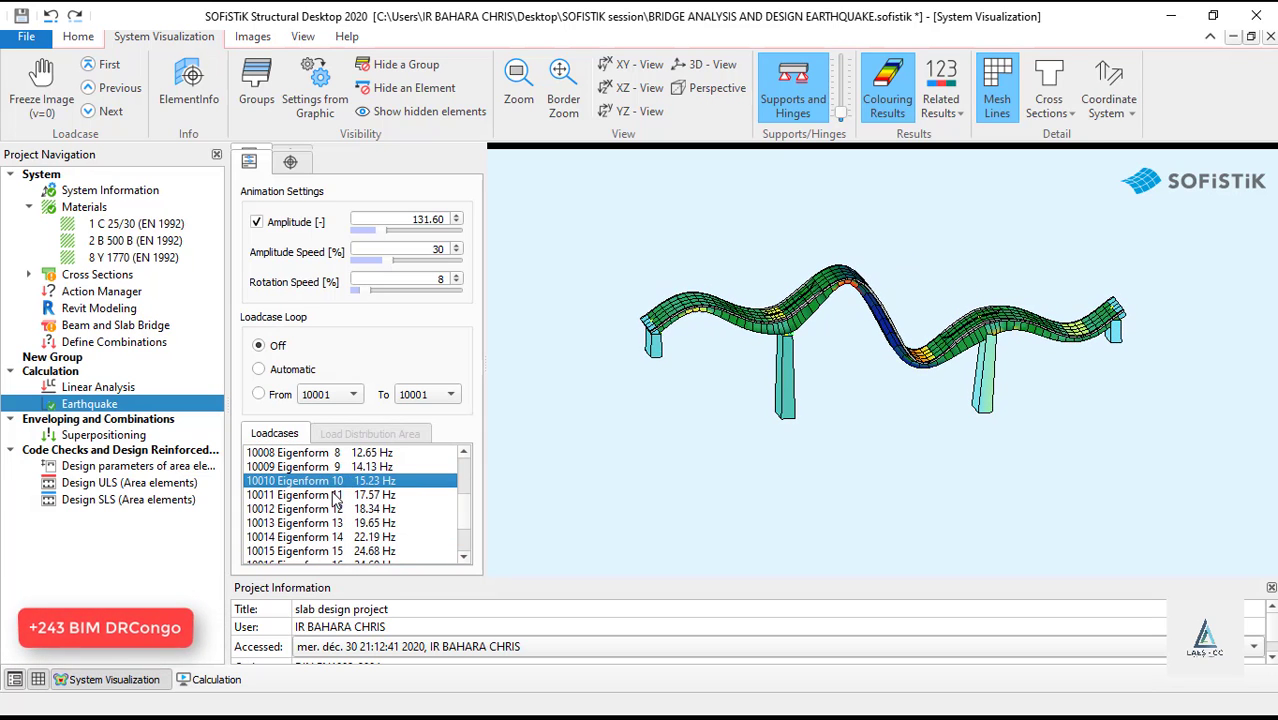
left_click(336, 496)
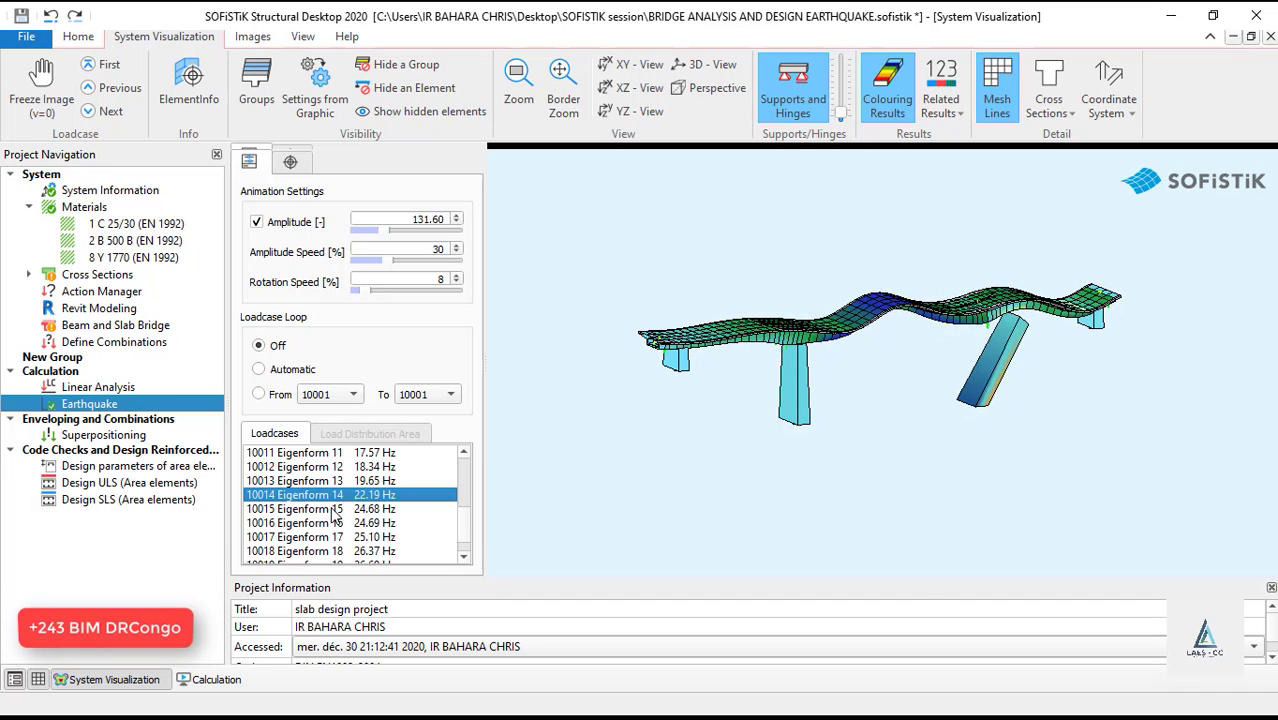
left_click(328, 511)
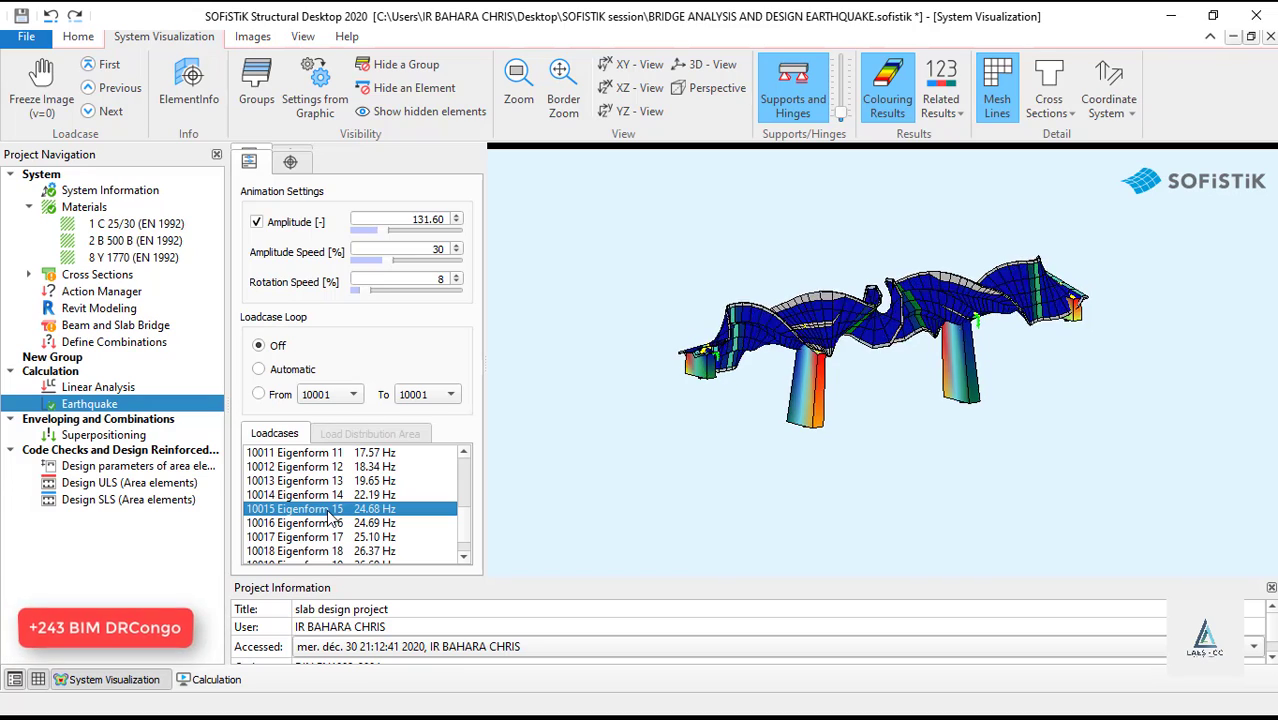
scroll(330, 513, "down", 1)
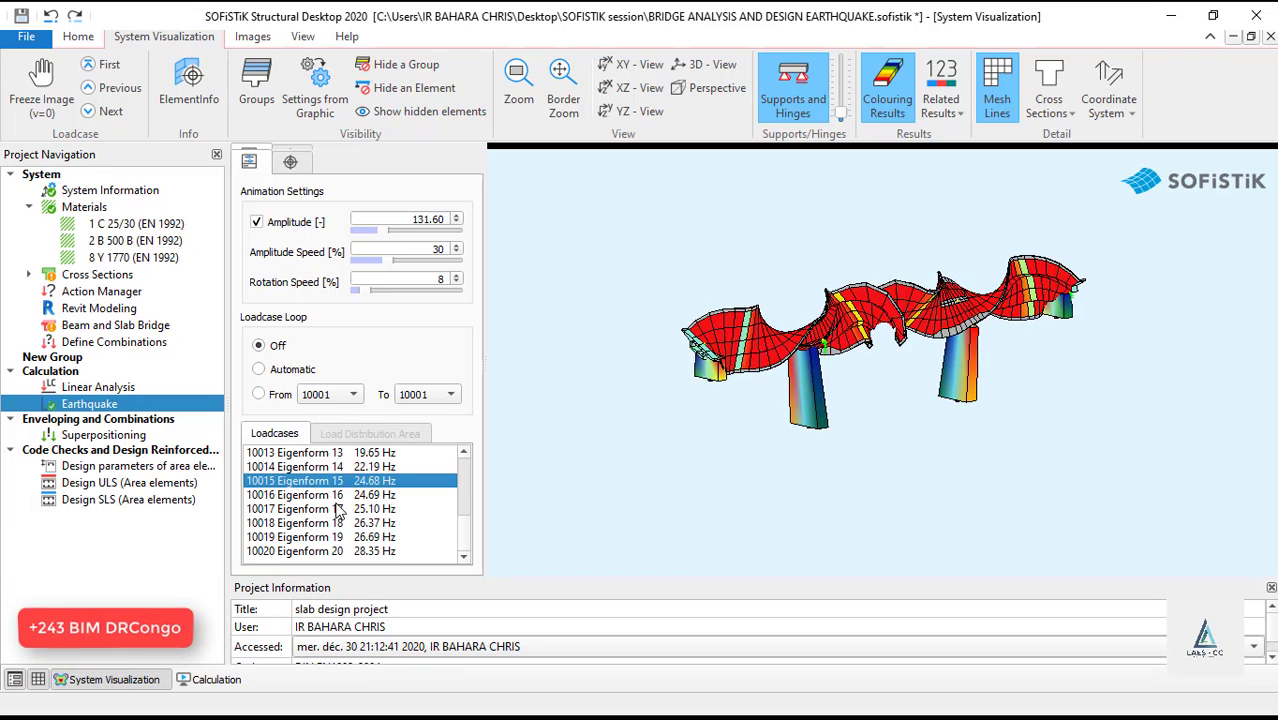
left_click(338, 497)
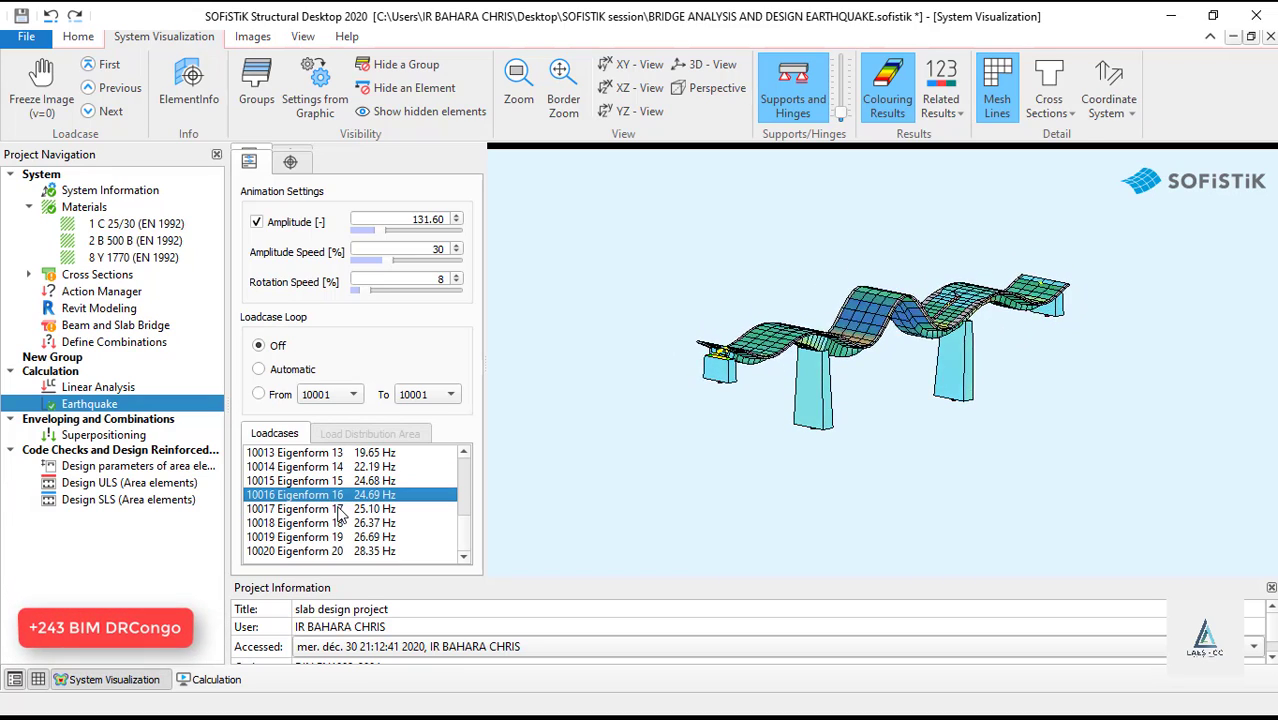
left_click(339, 510)
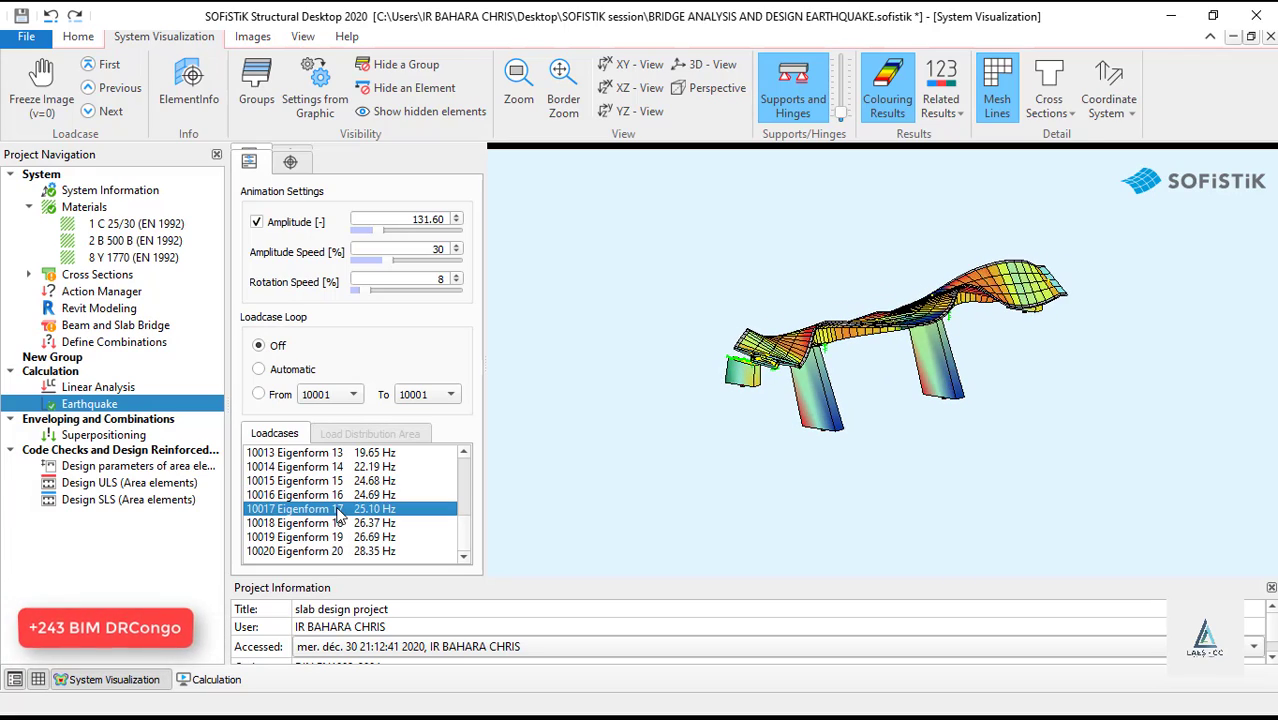
scroll(1025, 265, "up", 5)
scroll(741, 490, "down", 3)
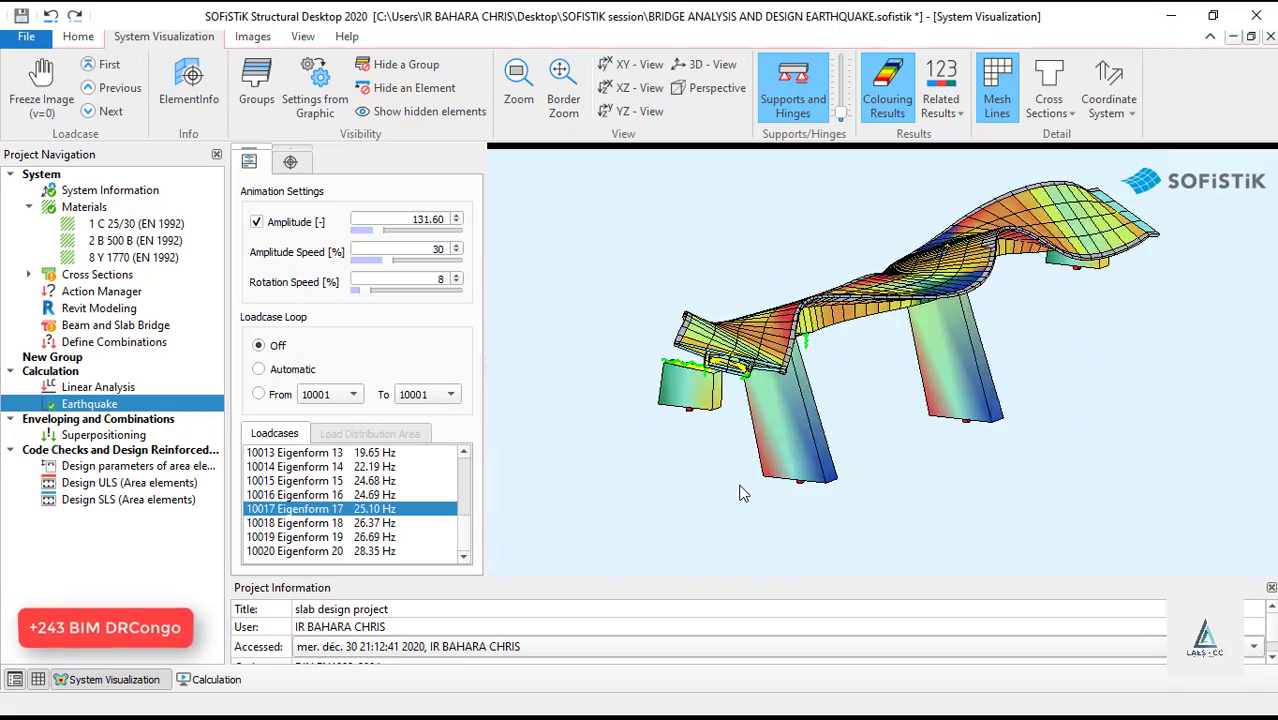
Step: View Eigenforms 18, 19 and 20, stopping the rotation and restarting it at a speed of 10%
left_click(300, 523)
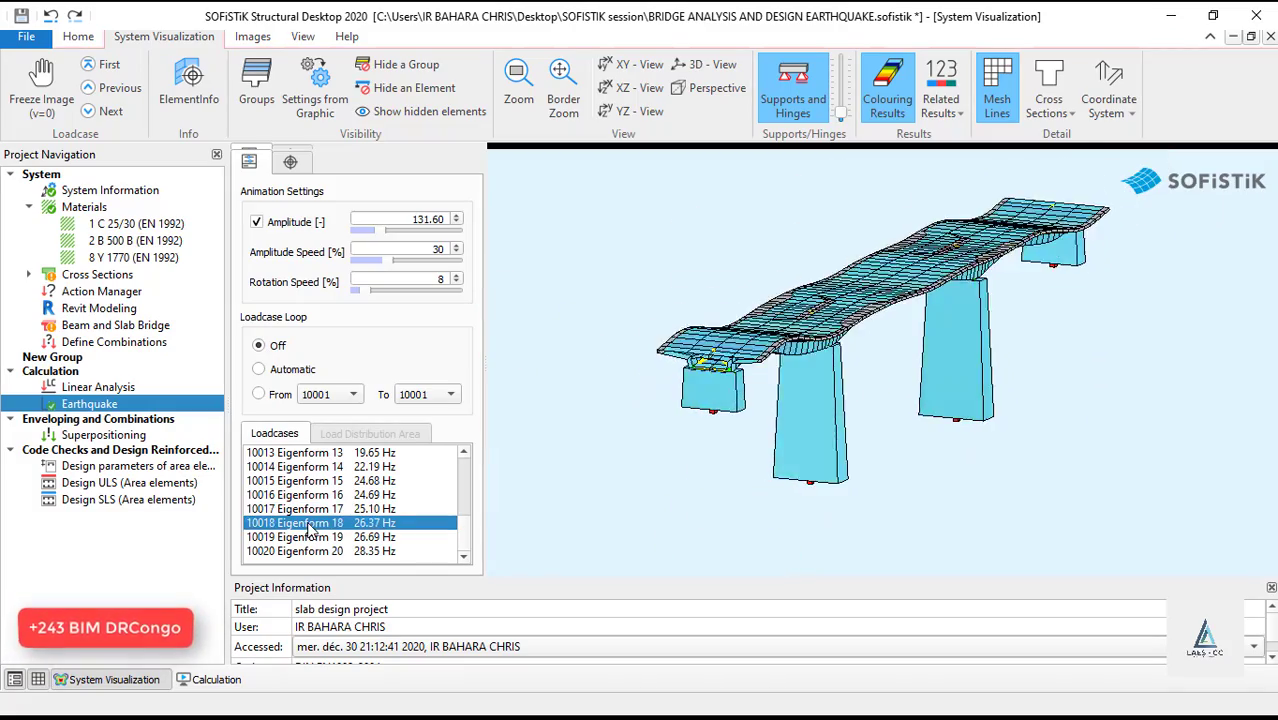
left_click(310, 538)
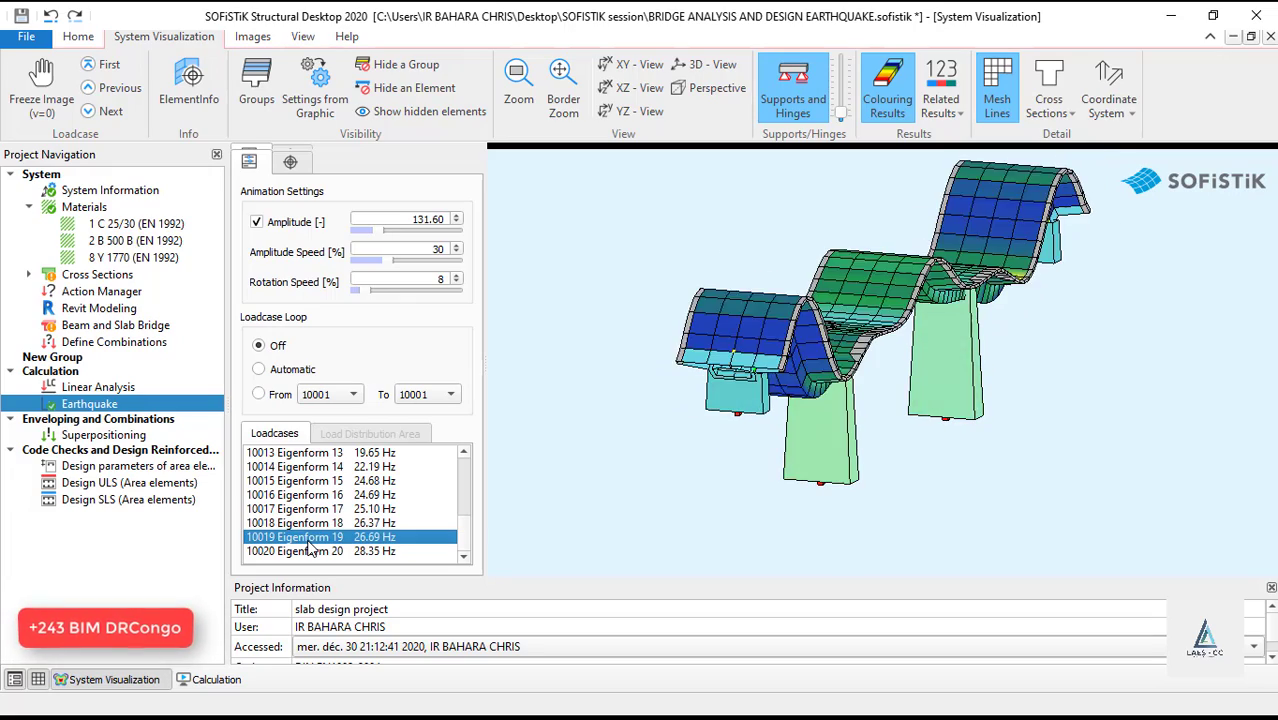
left_click(310, 550)
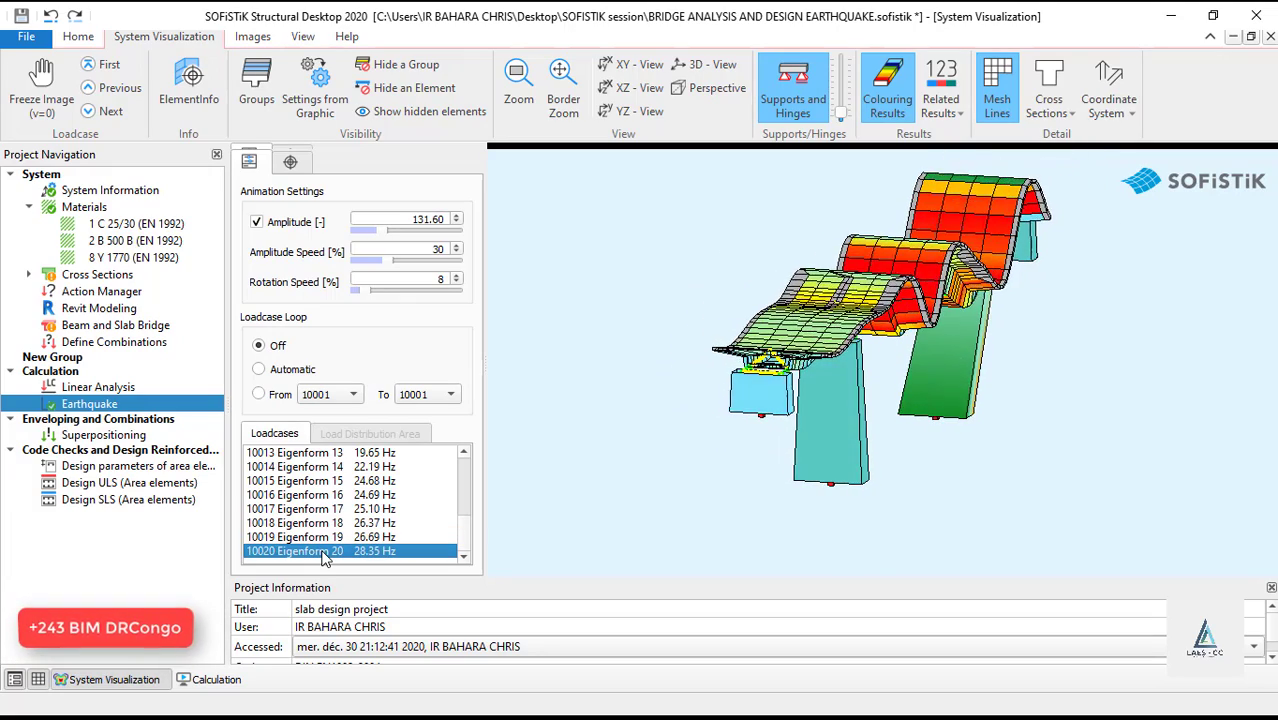
left_click(356, 288)
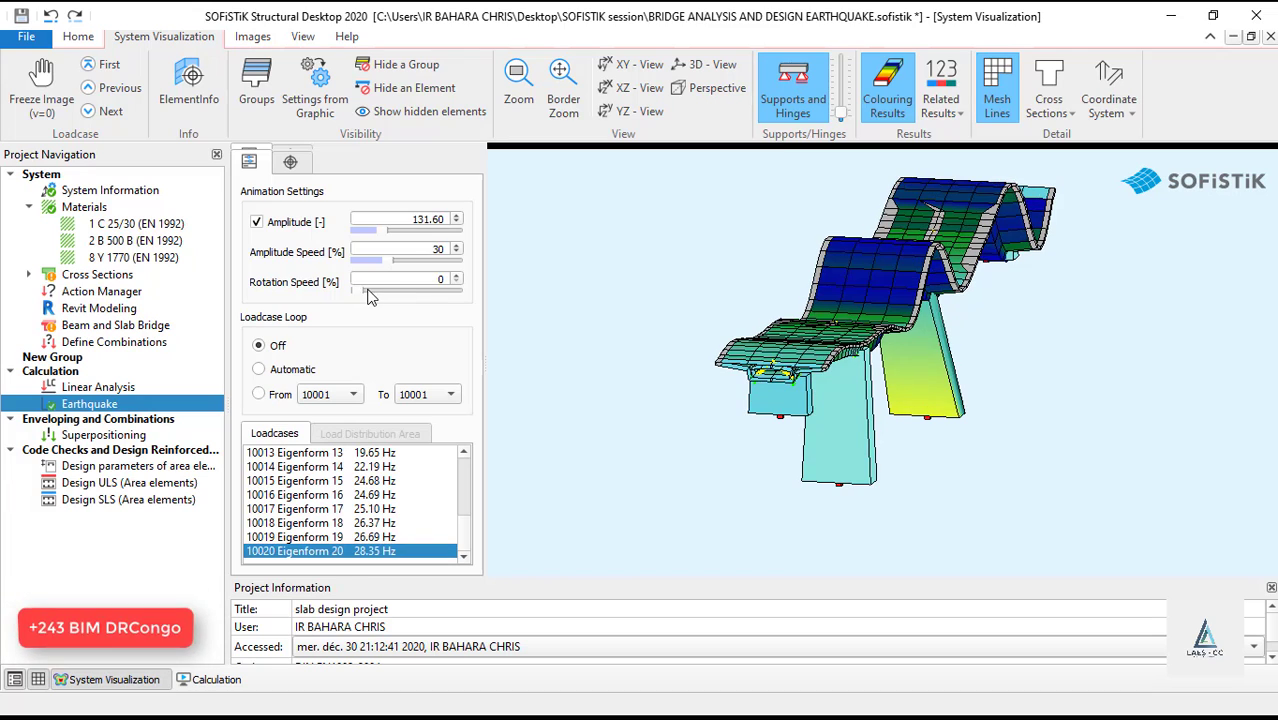
left_click(362, 290)
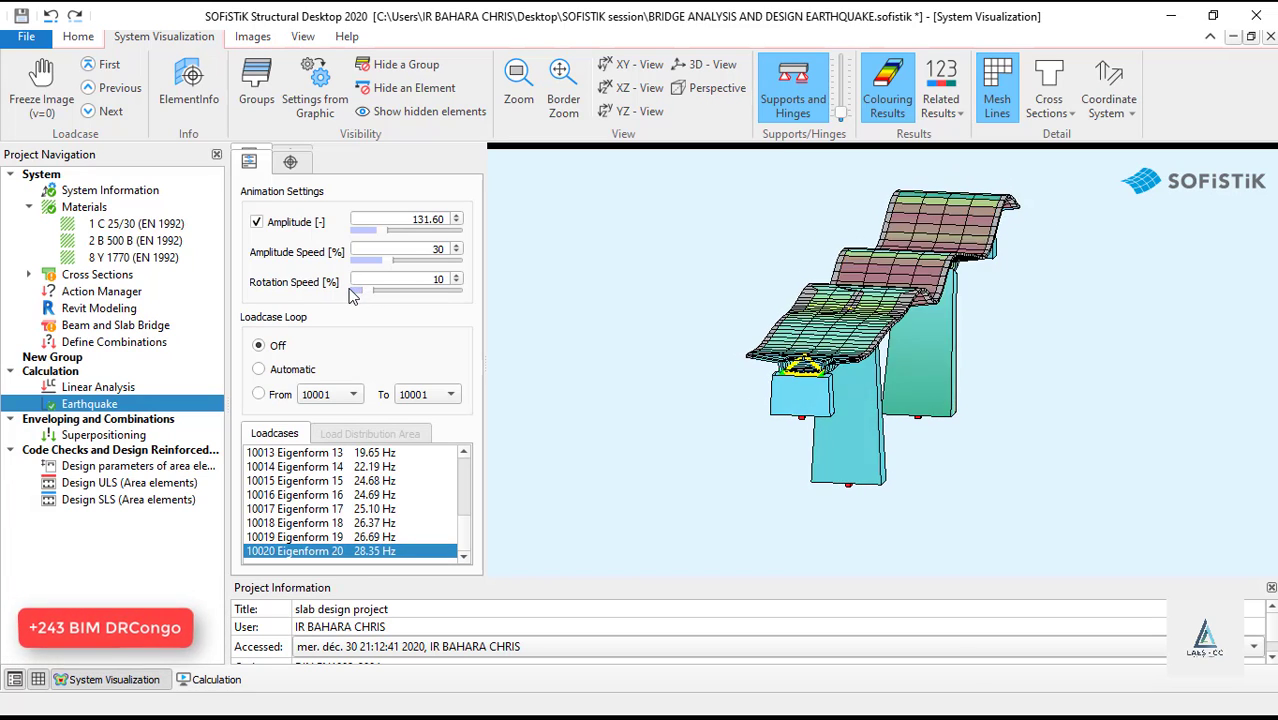
Step: Return to Eigenforms 16 and 17, and freeze the image on Eigenform 17 to inspect its deformed shape from the bridge's side
left_click(322, 494)
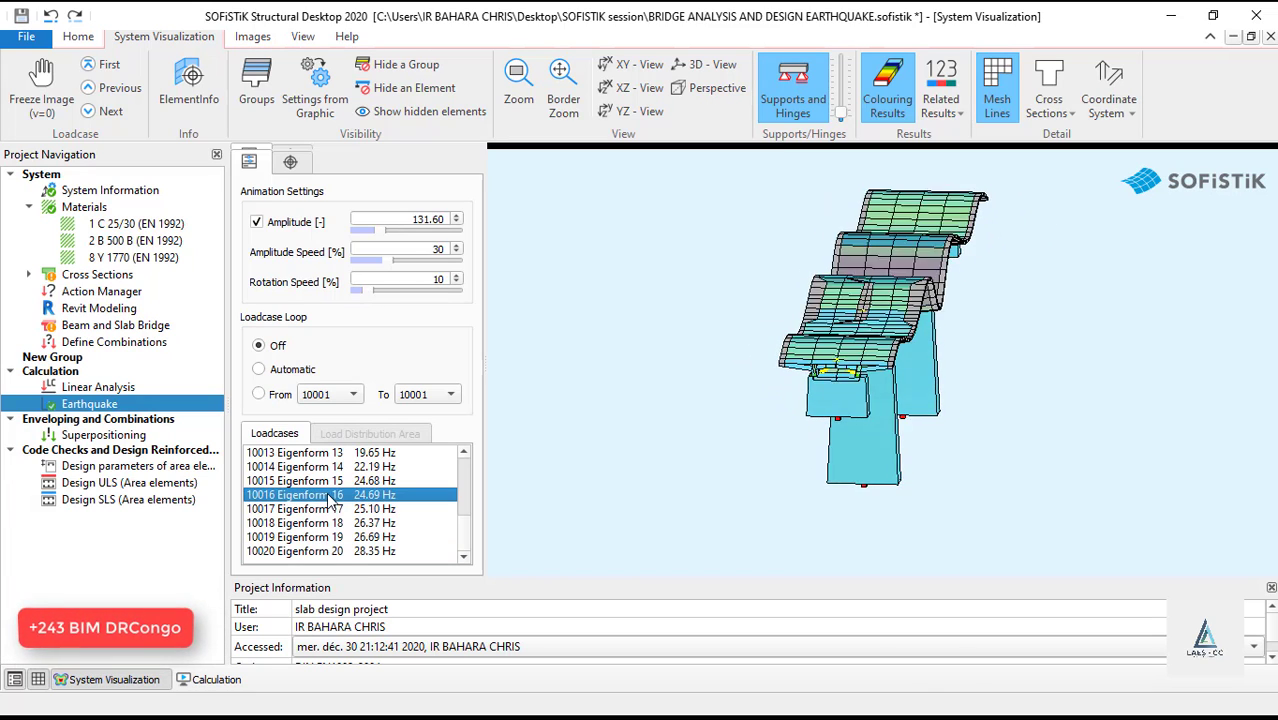
left_click(320, 510)
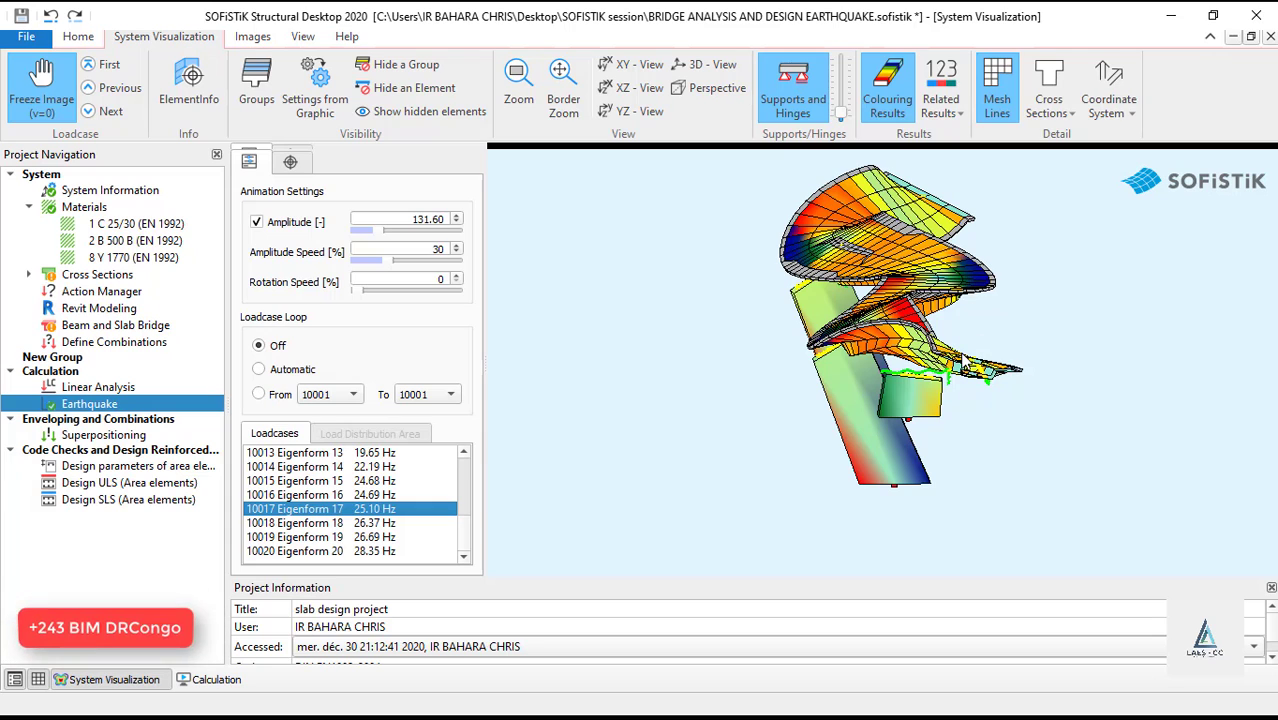
left_click_drag(963, 366, 1033, 347)
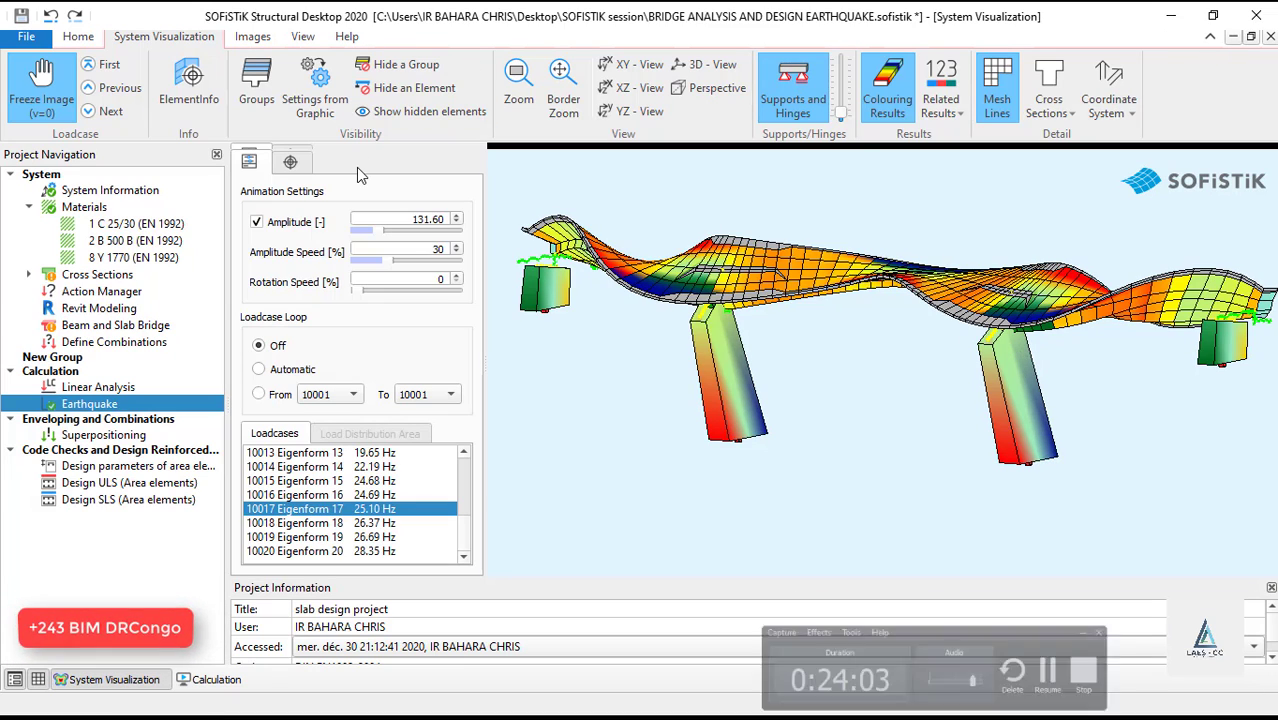
scroll(617, 323, "down", 2)
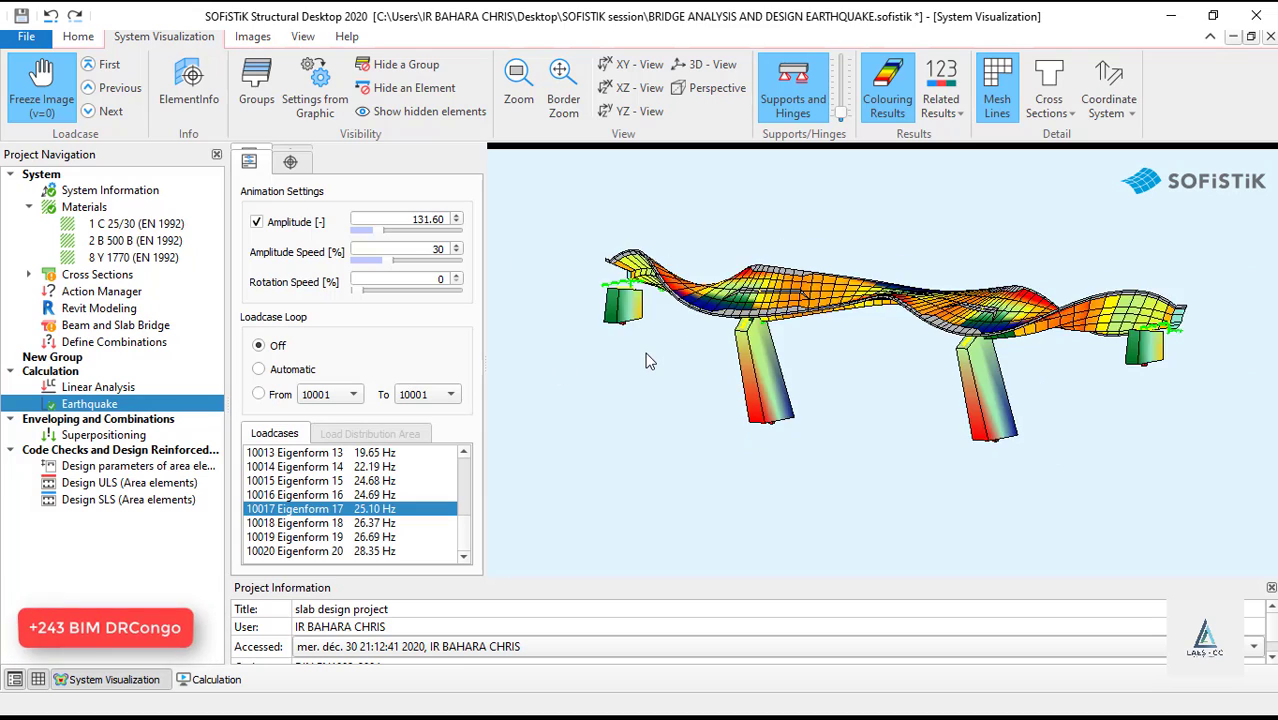
Step: Display the undeformed System load case and view the bridge lengthwise
scroll(289, 457, "up", 5)
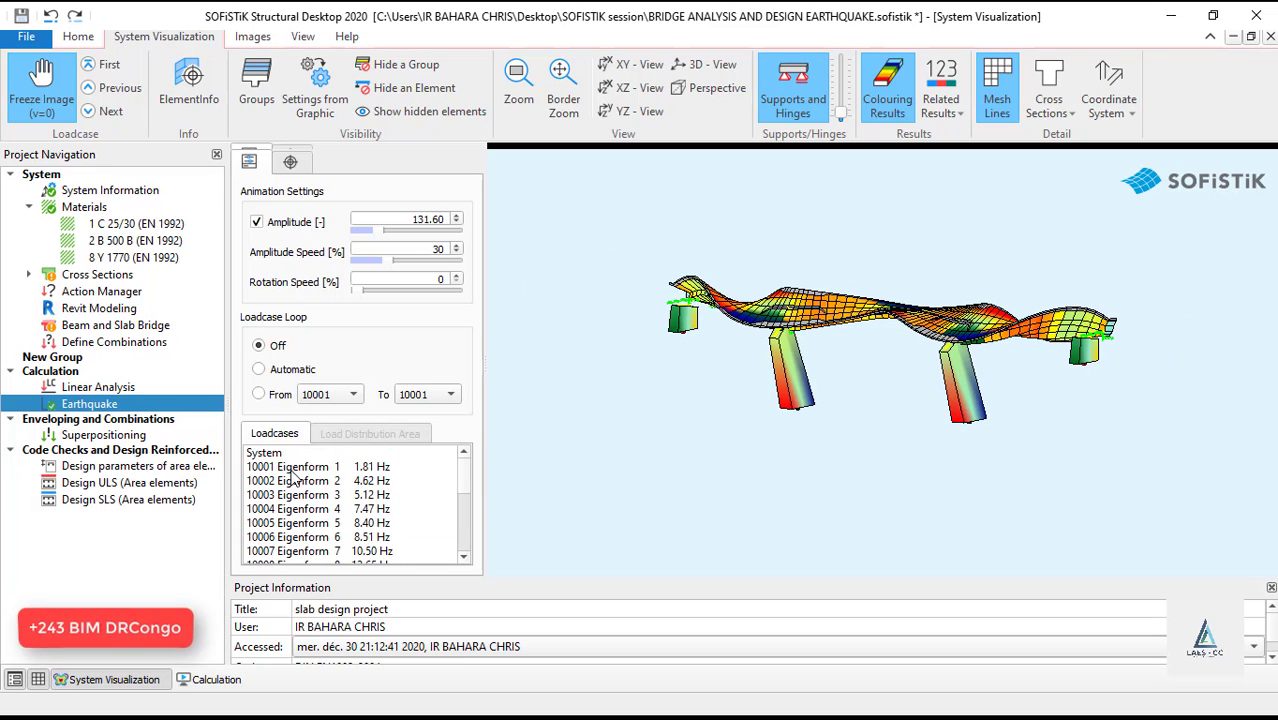
left_click(276, 453)
left_click_drag(1130, 287, 968, 205)
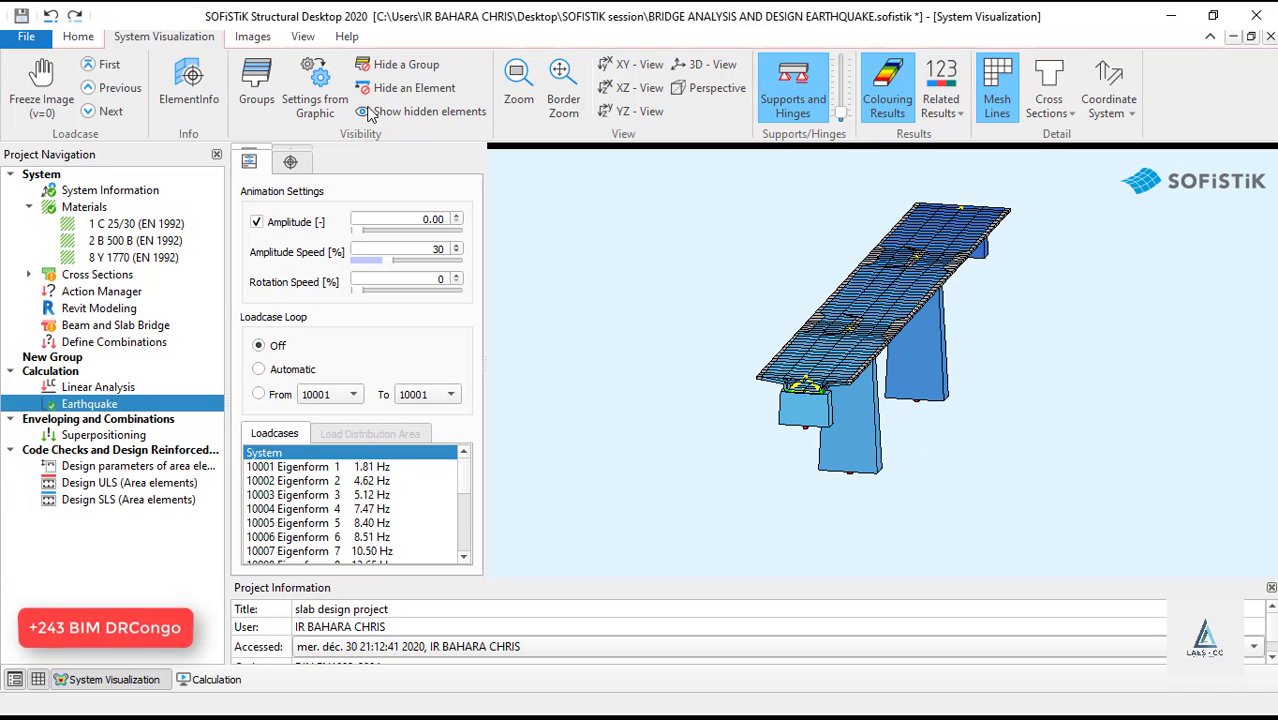
Step: Open the Earthquake calculation report and go to the picture of Load Case 901
left_click(88, 38)
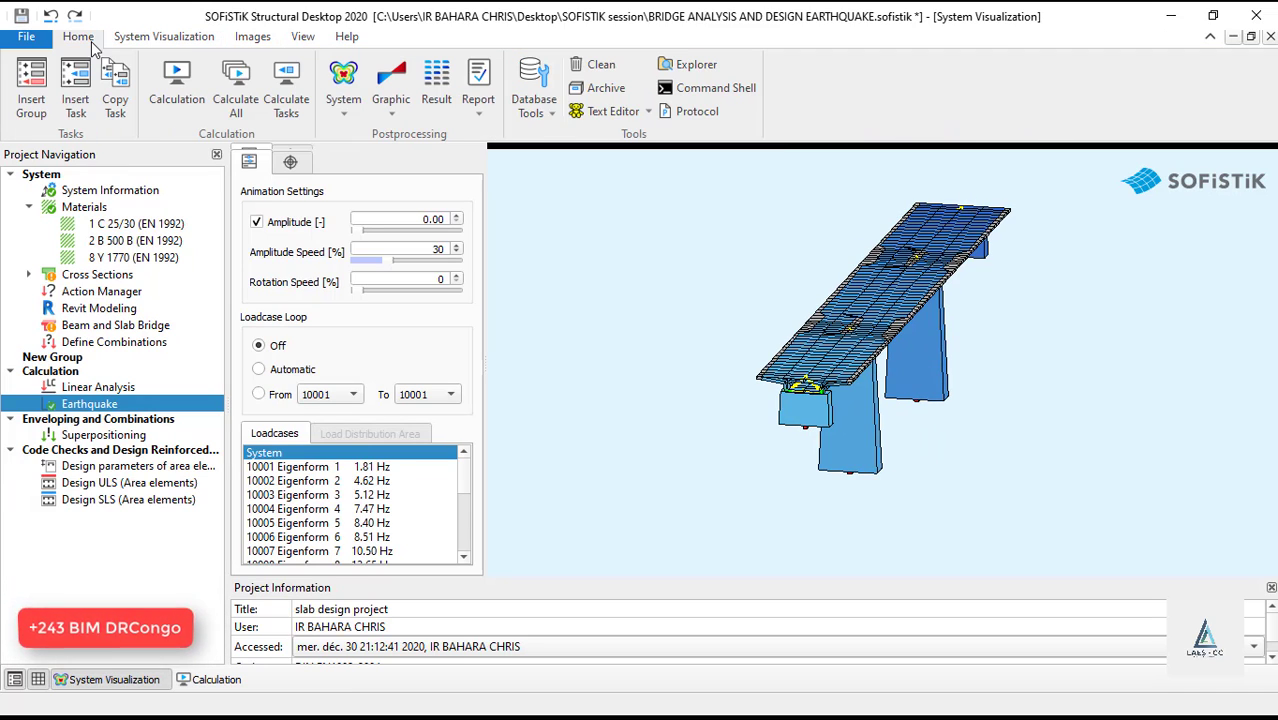
left_click(482, 112)
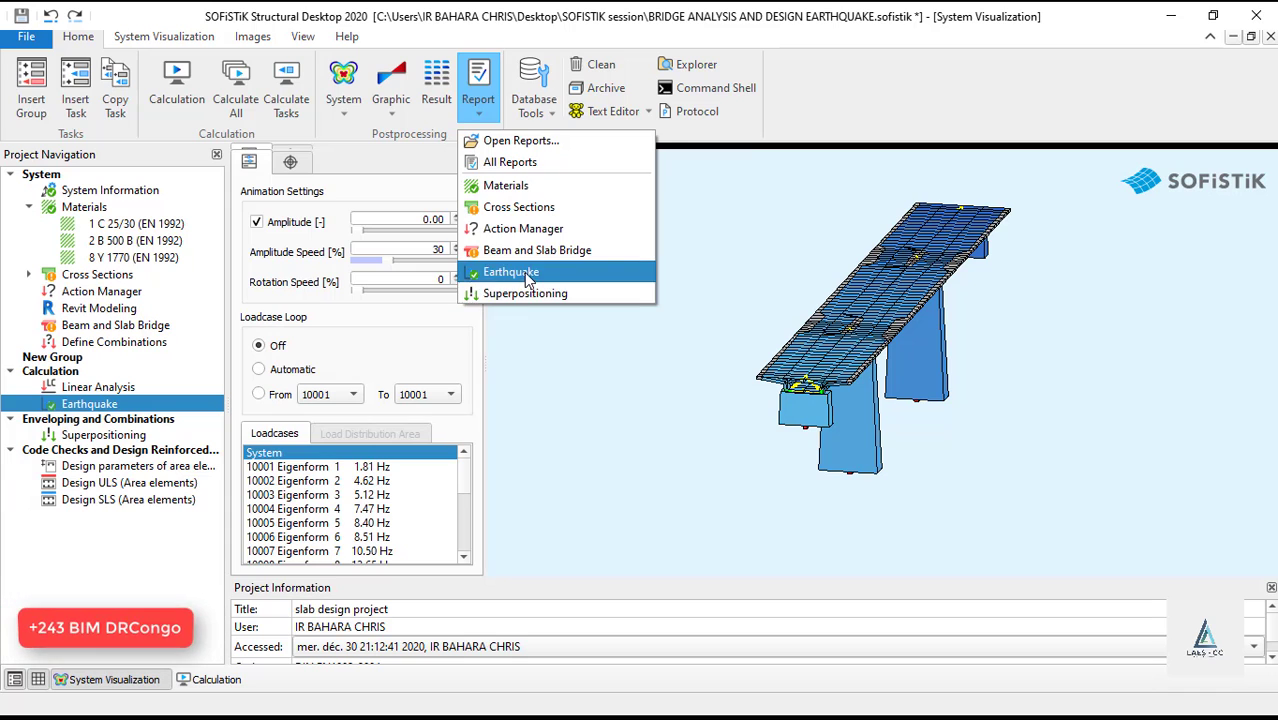
left_click(524, 272)
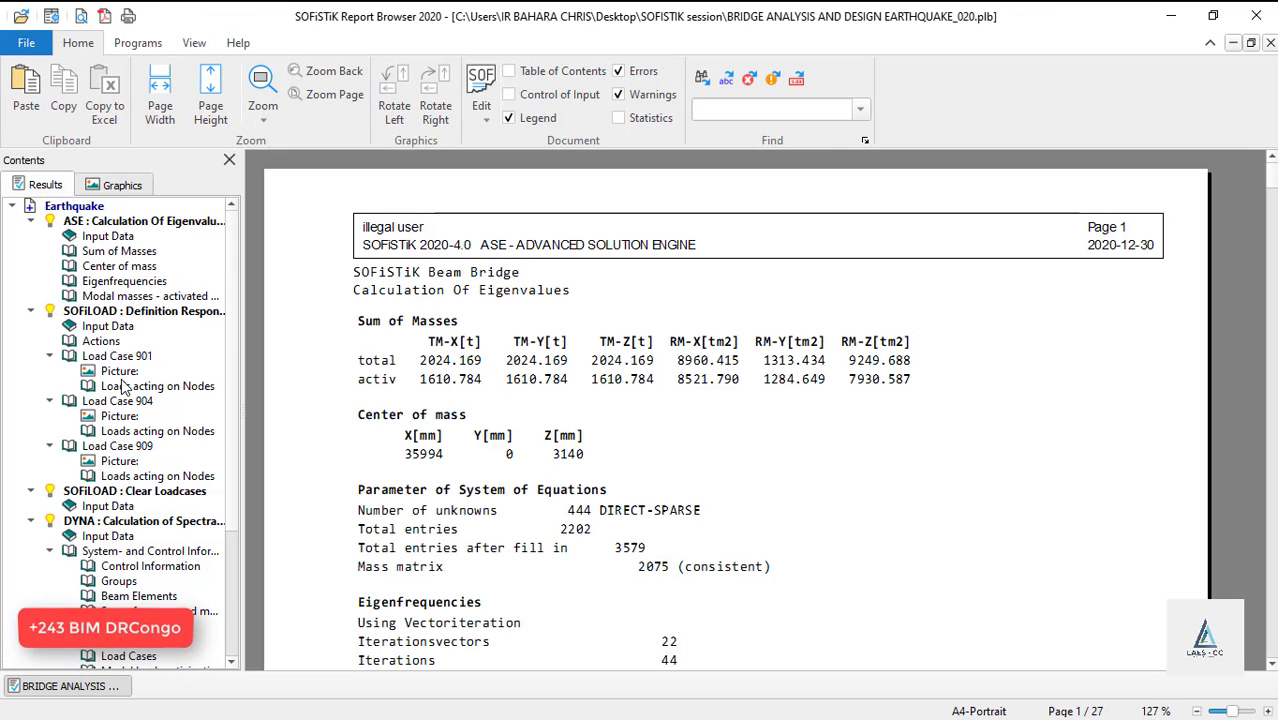
left_click(119, 371)
Step: Examine the EC 8 Type 1, Soil Class A response spectra and the loads acting on nodes in the report
scroll(662, 337, "down", 15)
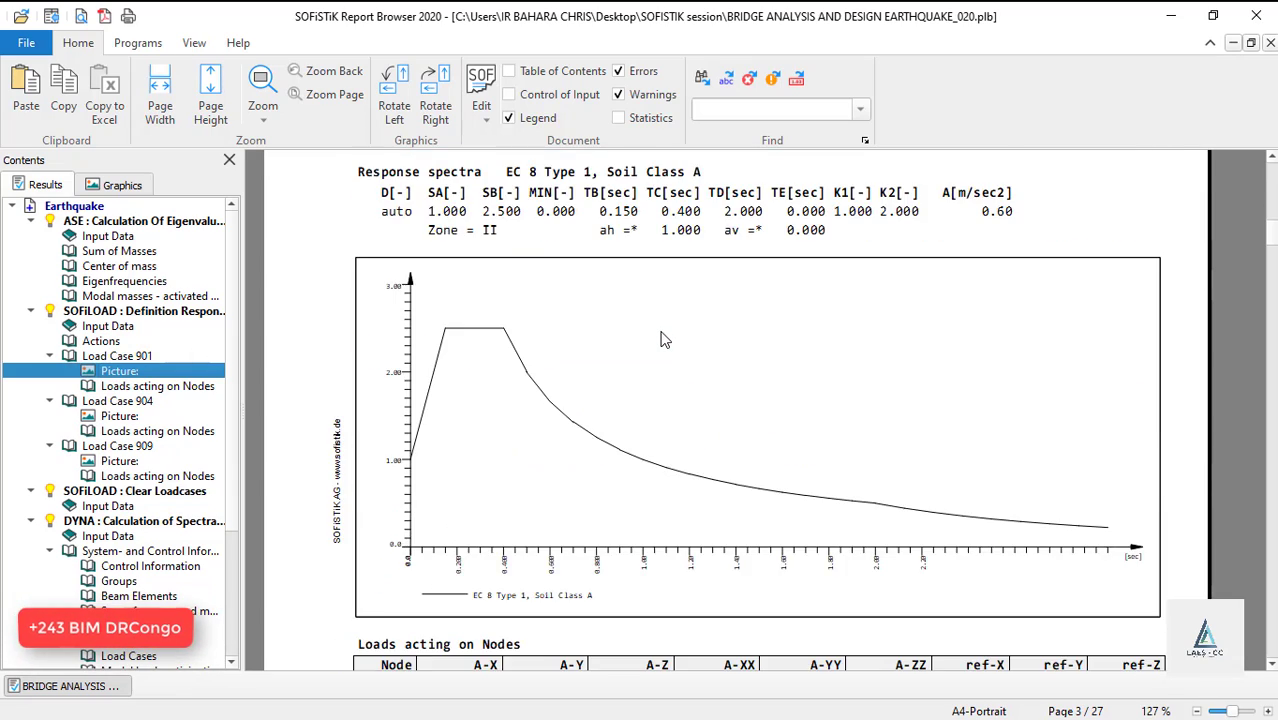
scroll(668, 333, "down", 12)
scroll(675, 335, "up", 9)
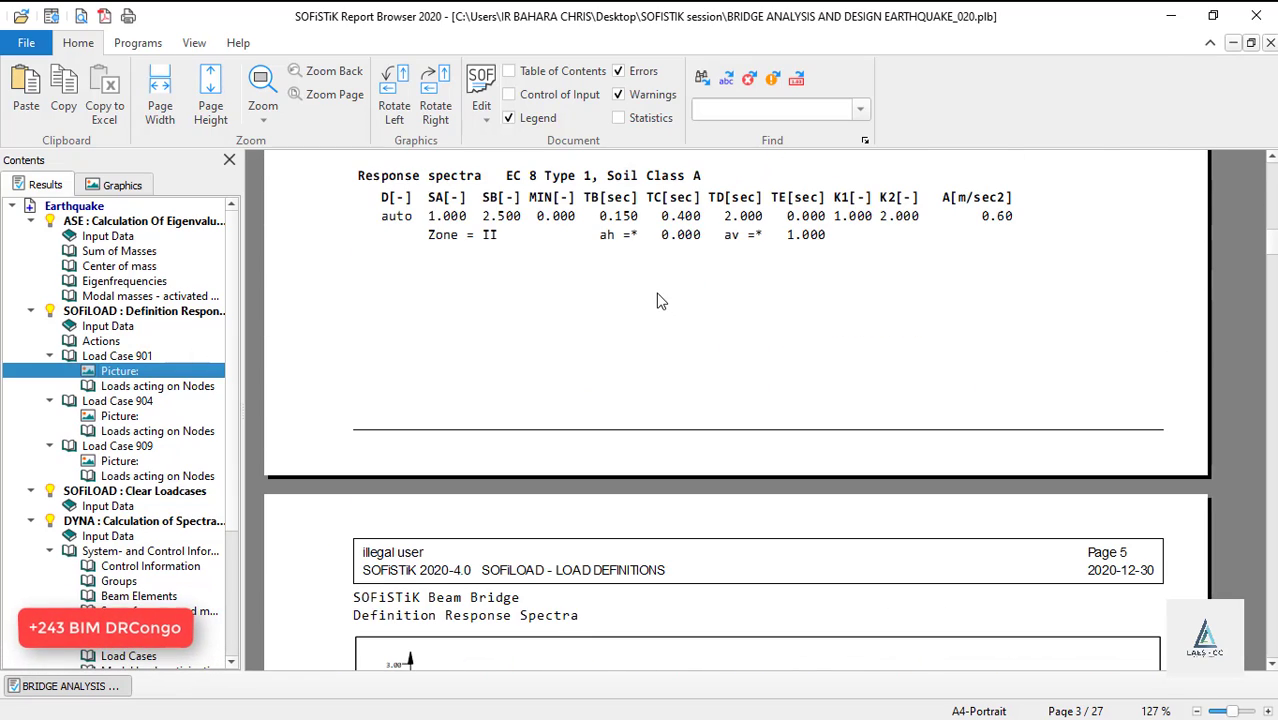
scroll(660, 298, "down", 15)
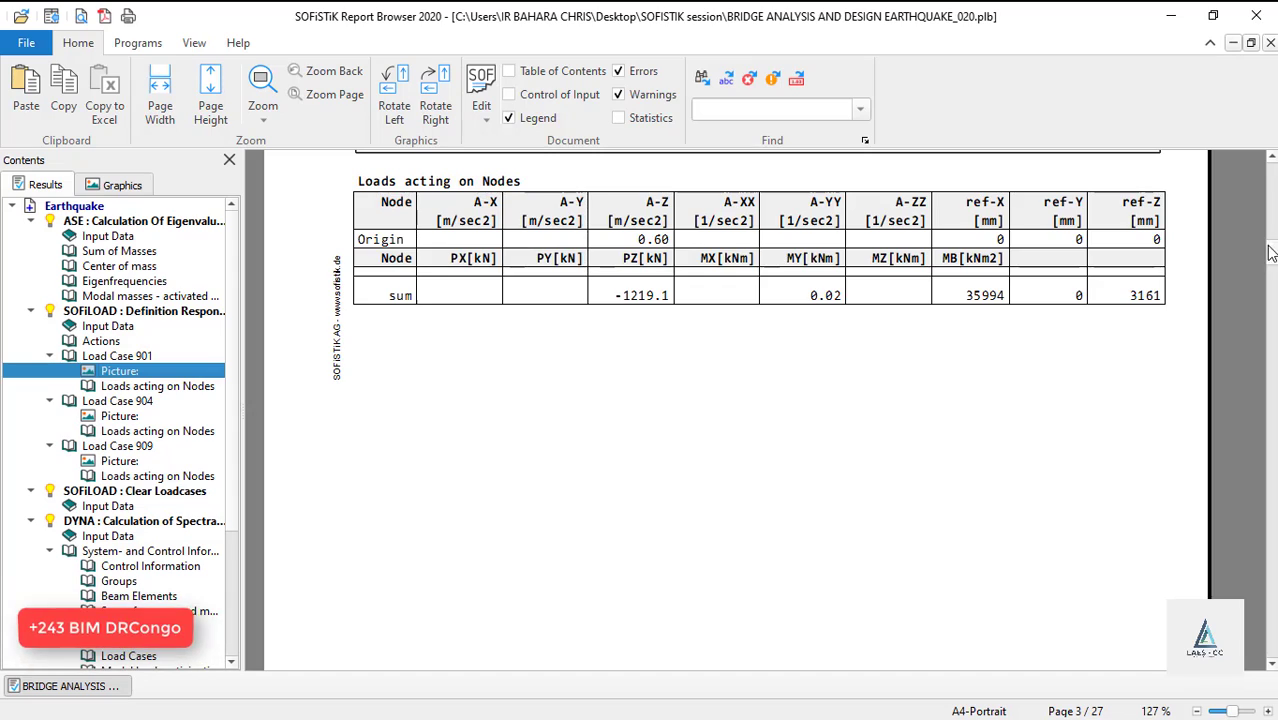
Step: Review the report's modal load participation factors, modal responses and forces in beam elements
left_click_drag(1270, 253, 1270, 291)
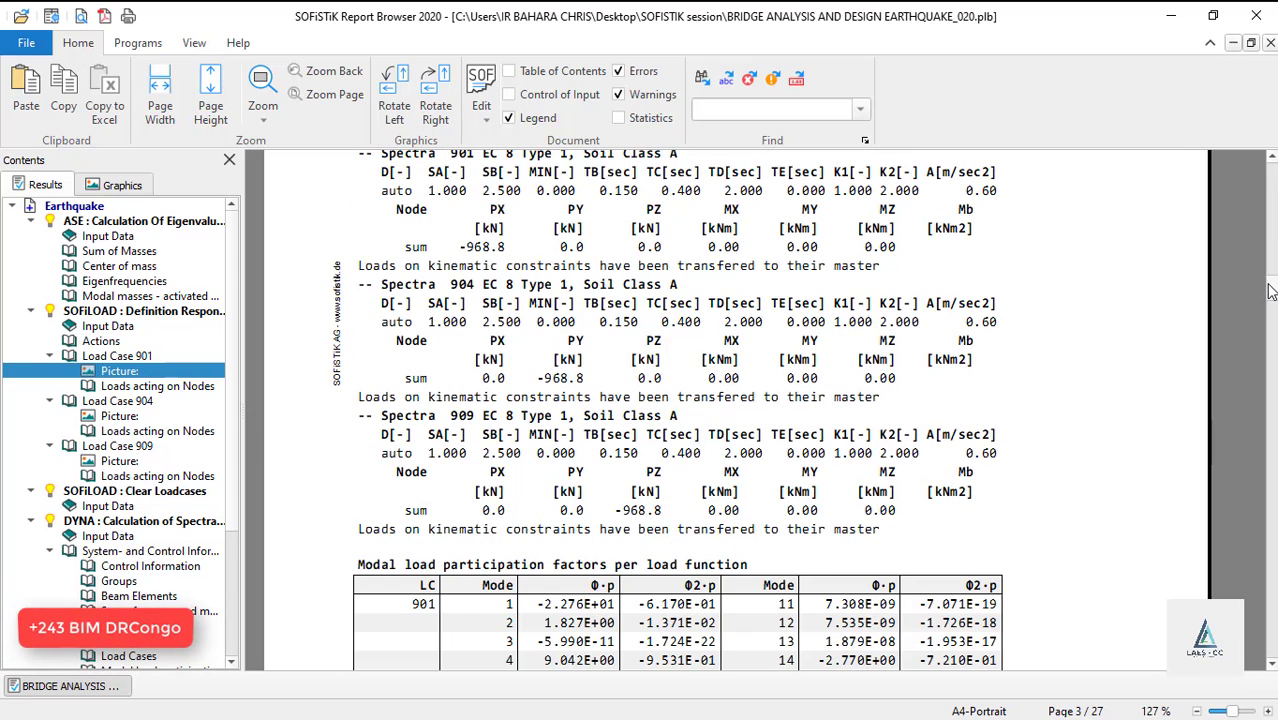
scroll(1270, 291, "down", 5)
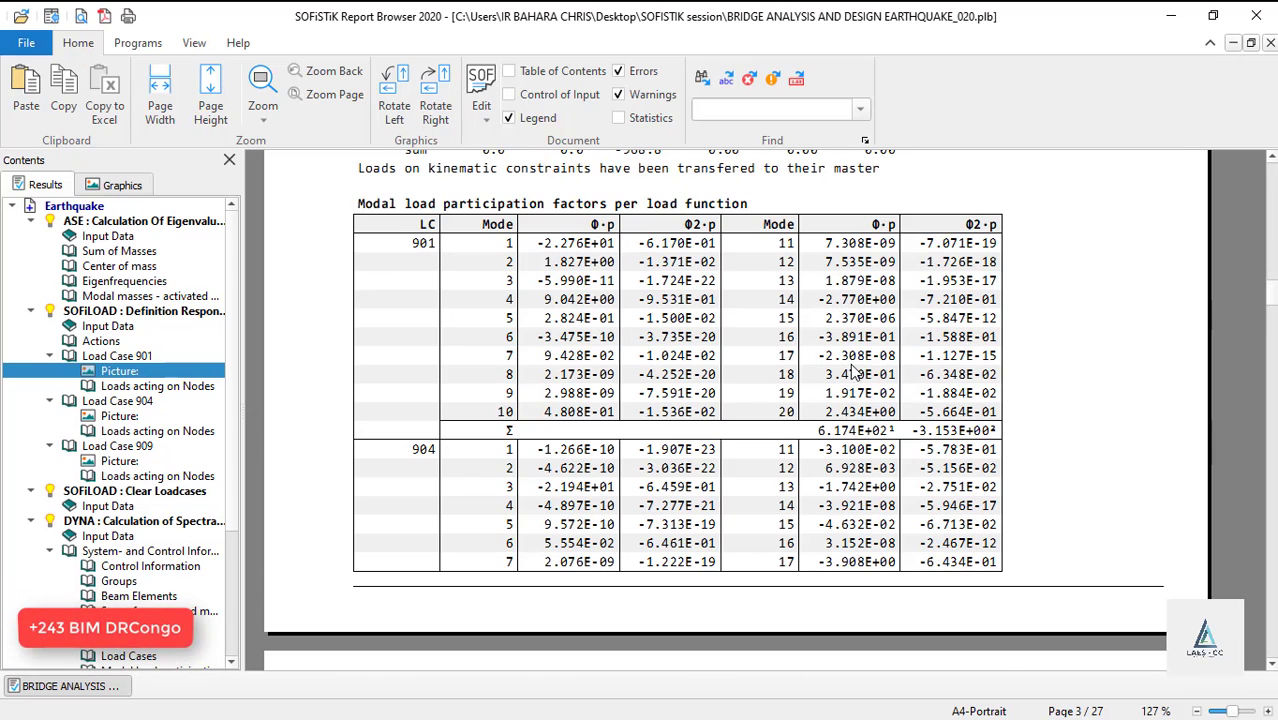
scroll(851, 369, "down", 15)
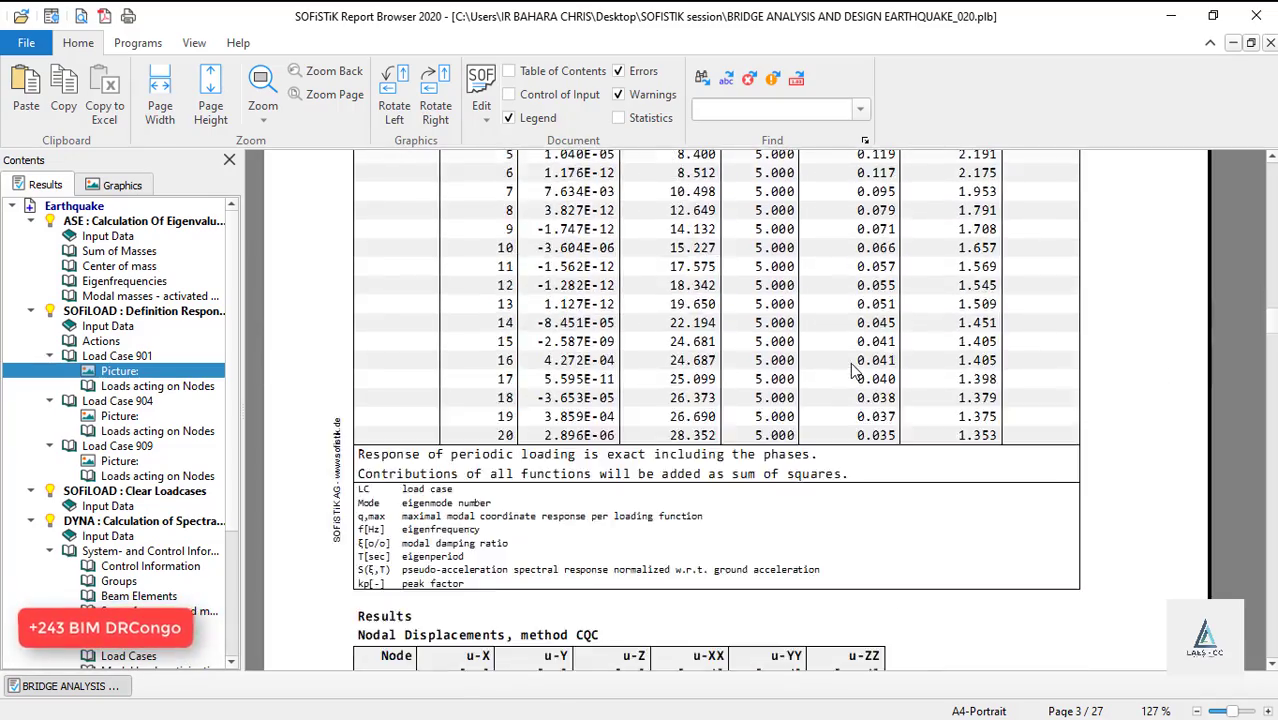
scroll(851, 369, "down", 15)
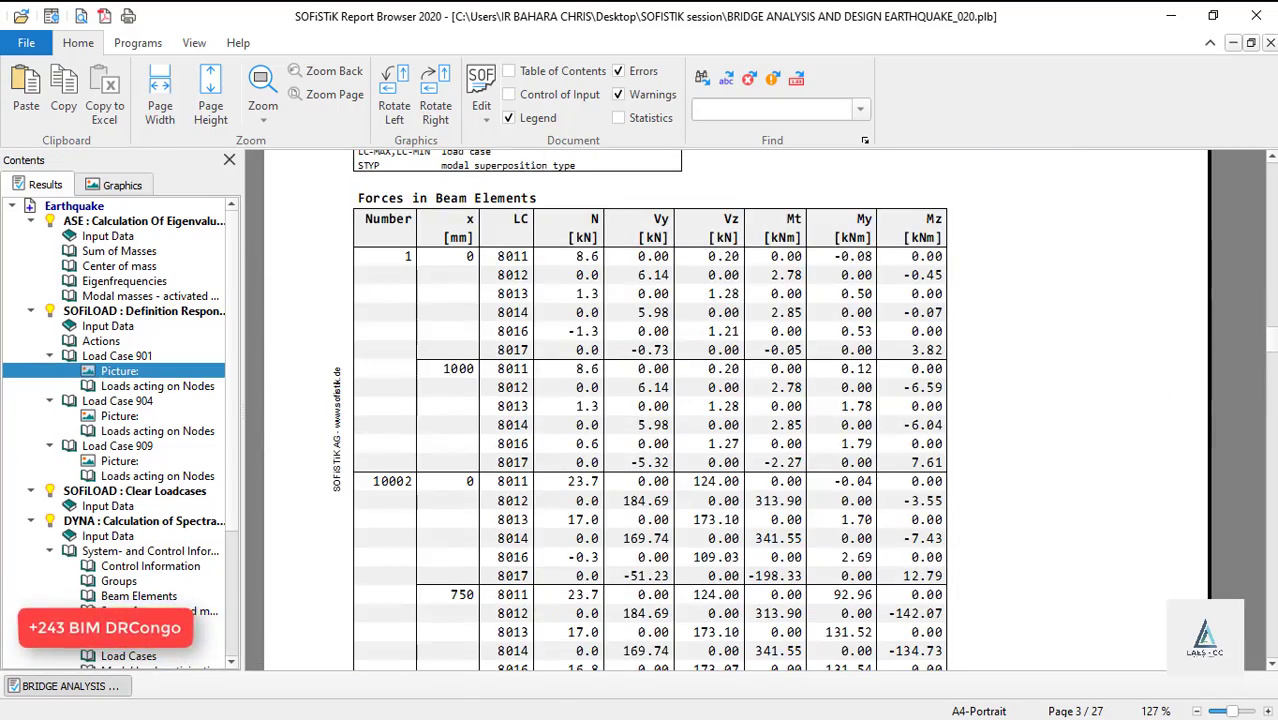
scroll(1274, 346, "down", 20)
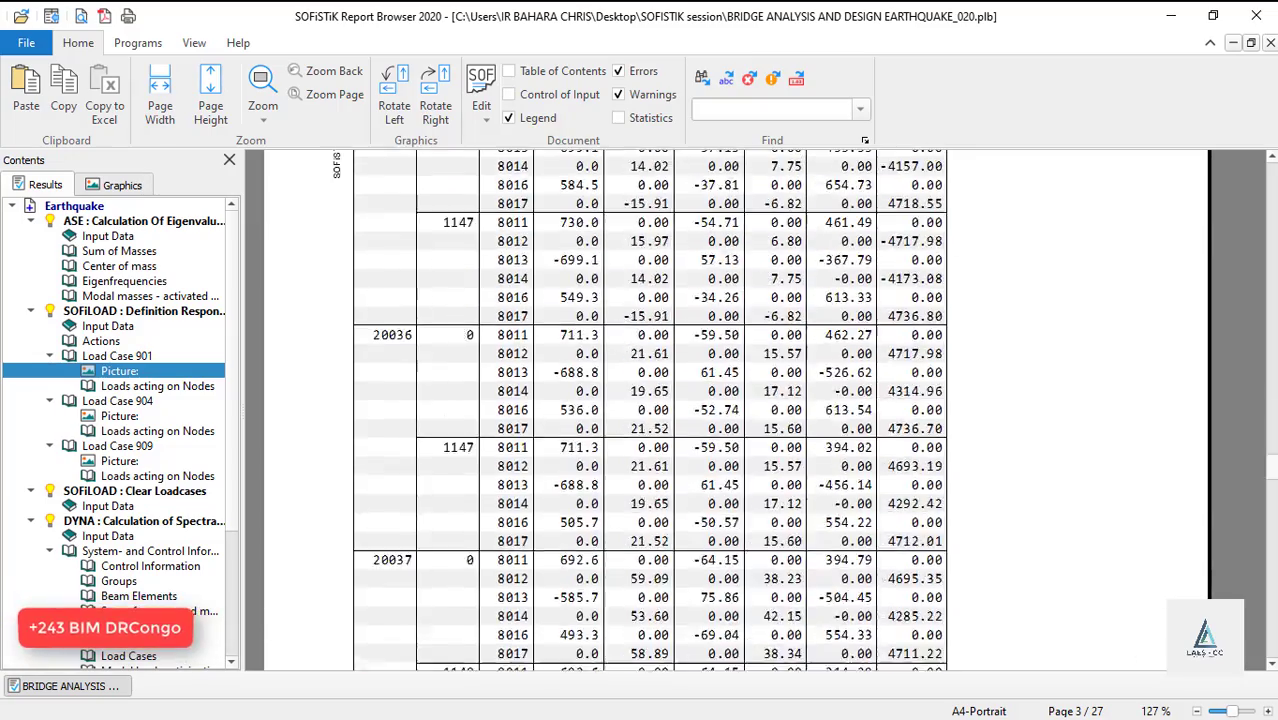
Step: Return to the beginning of the report and examine the Eigenfrequencies table with its frequencies, periods and modal damping
left_click_drag(1271, 522, 1272, 188)
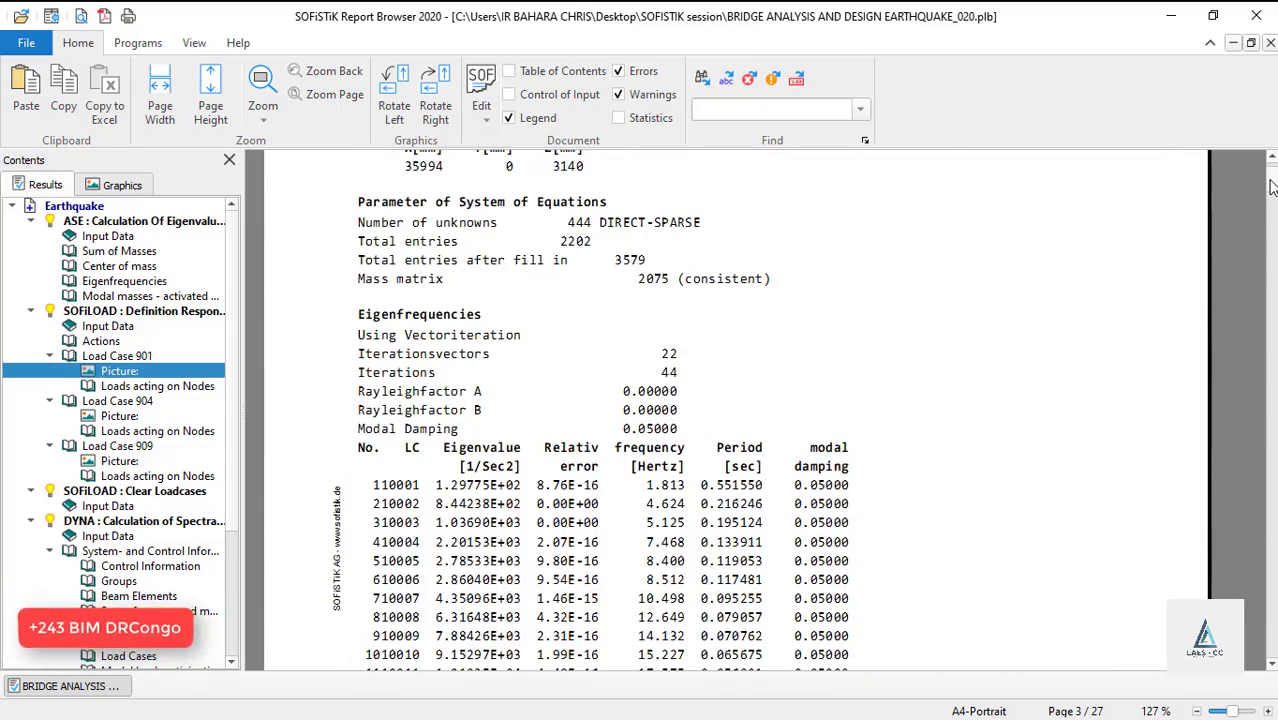
scroll(571, 460, "down", 3)
scroll(571, 460, "down", 3)
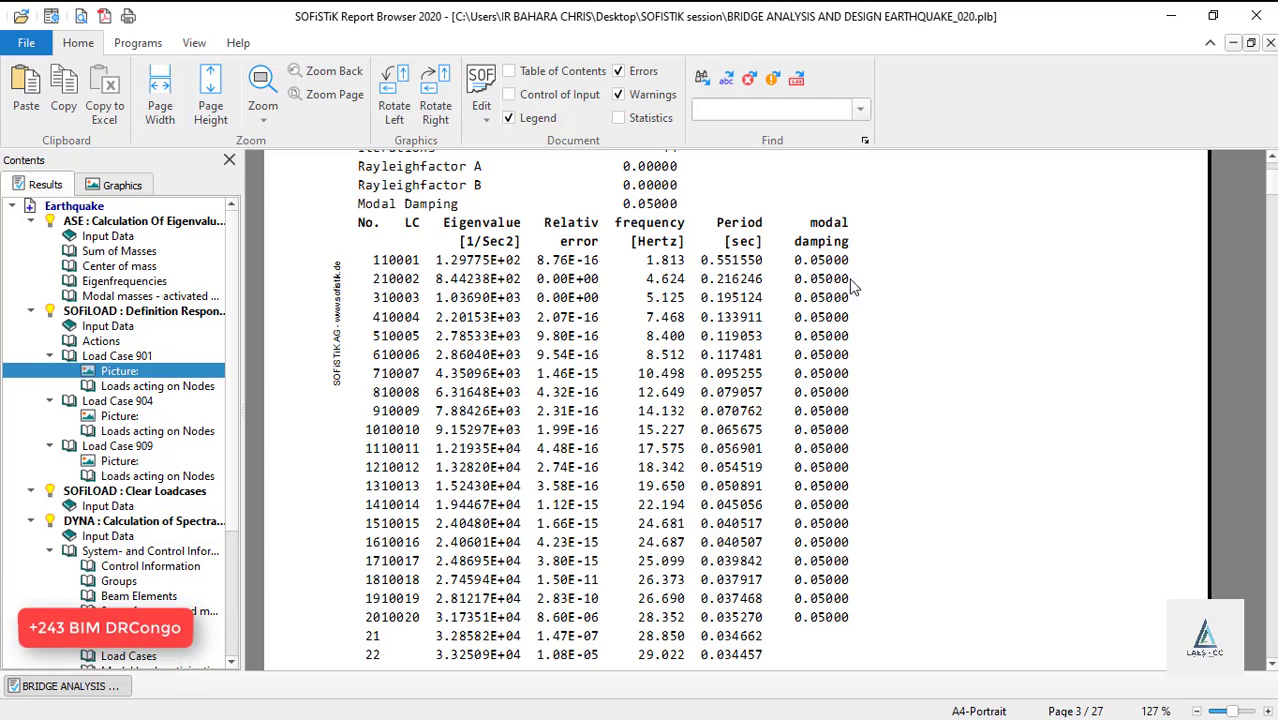
scroll(838, 228, "down", 2)
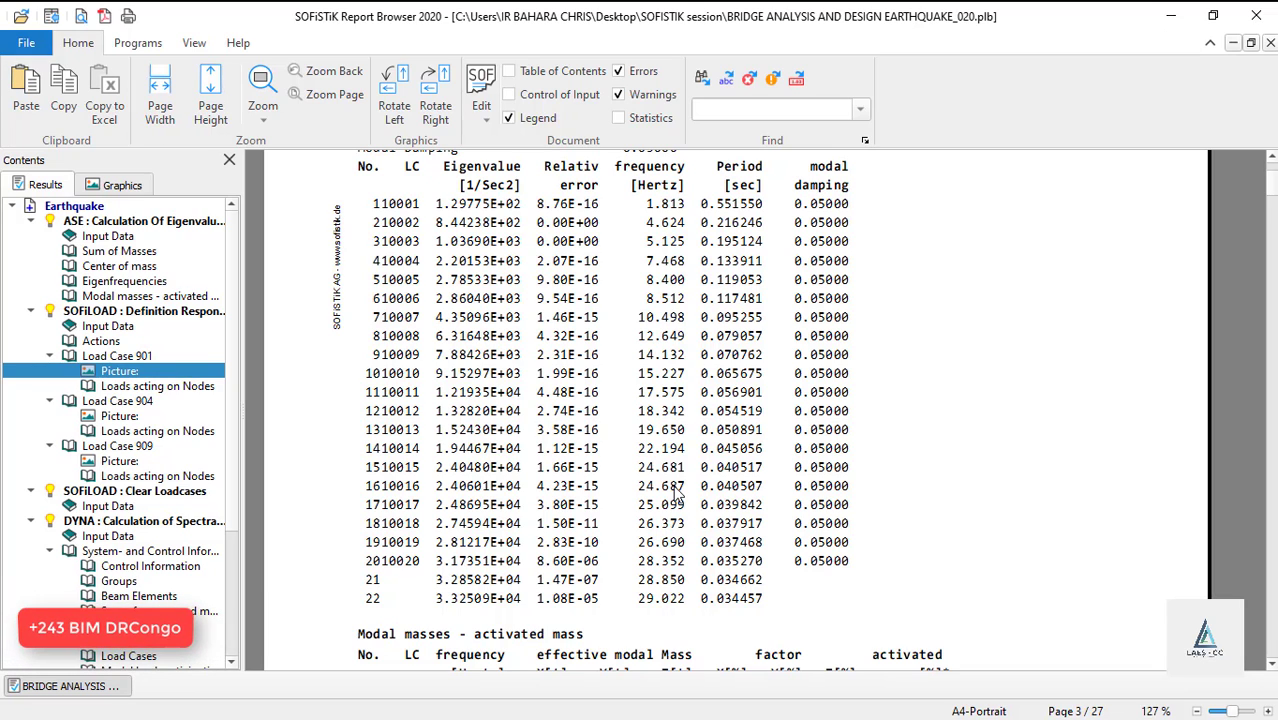
Step: View the Export to DOCX settings for the Earthquake report and leave them without exporting
scroll(678, 470, "up", 1)
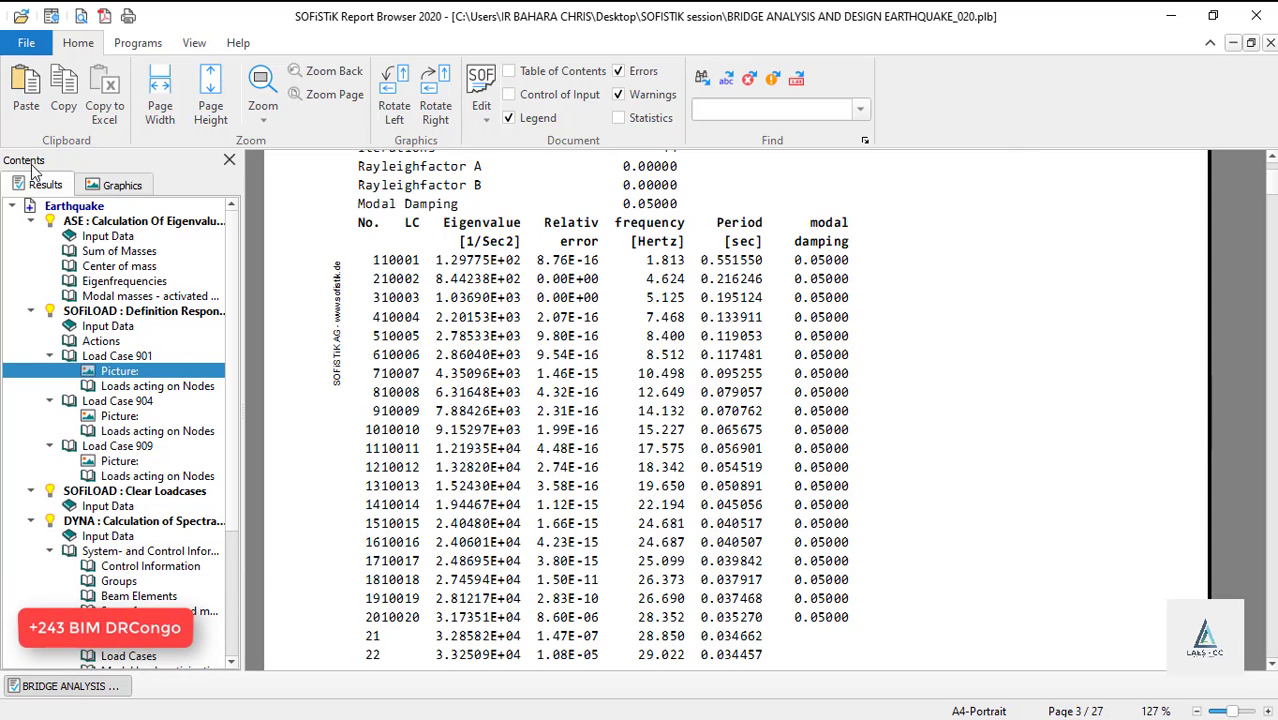
left_click(22, 48)
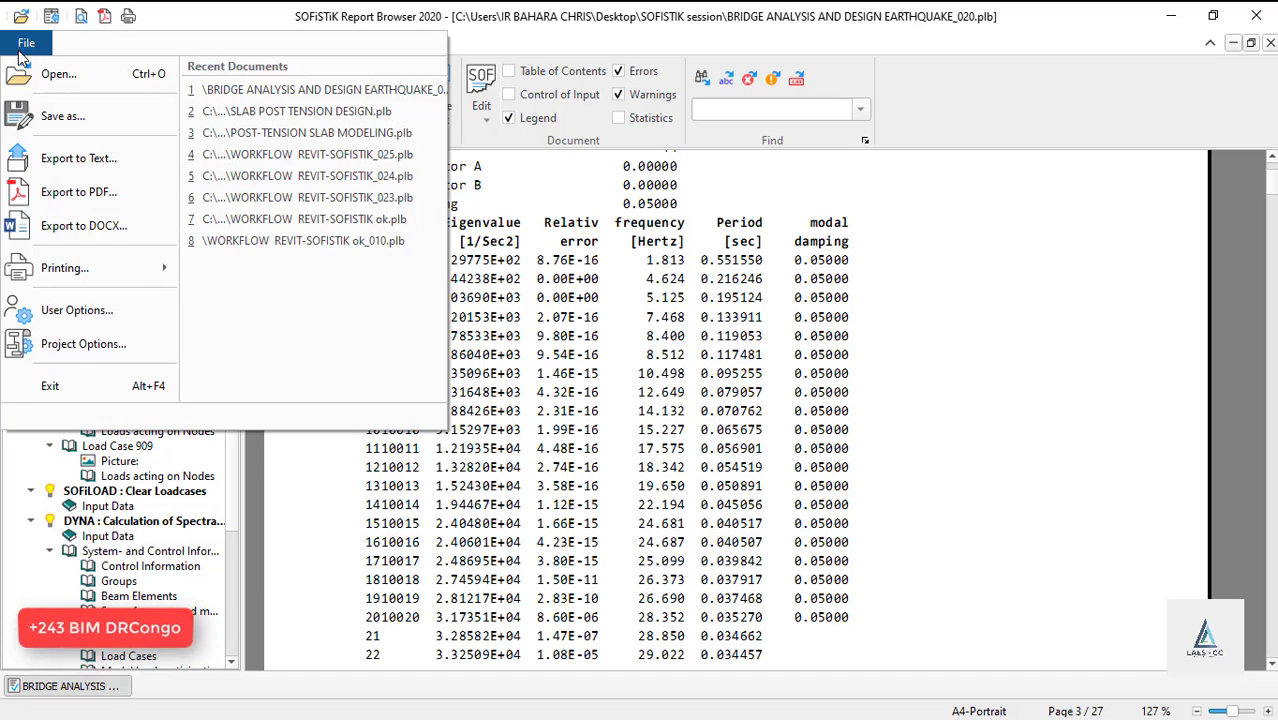
left_click(100, 225)
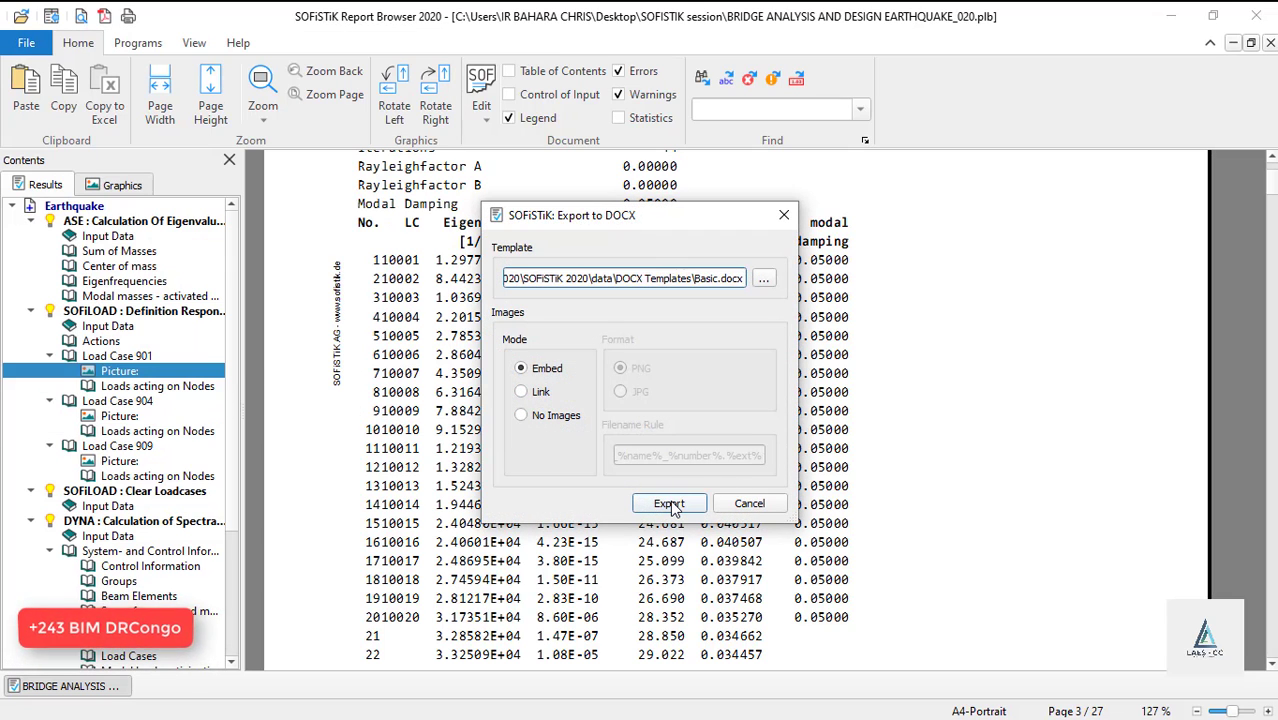
left_click(786, 216)
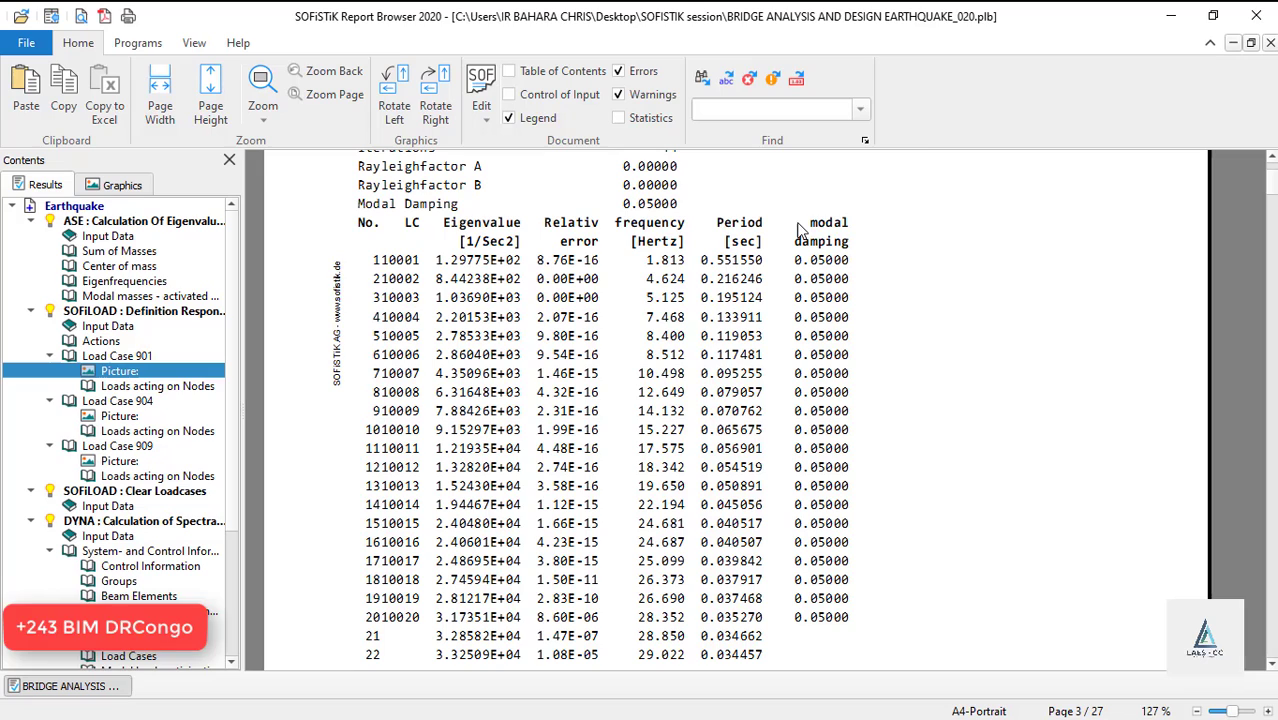
Step: Close the Earthquake report and examine the bridge model in the System Visualization from several angles
left_click(1256, 16)
scroll(968, 290, "up", 3)
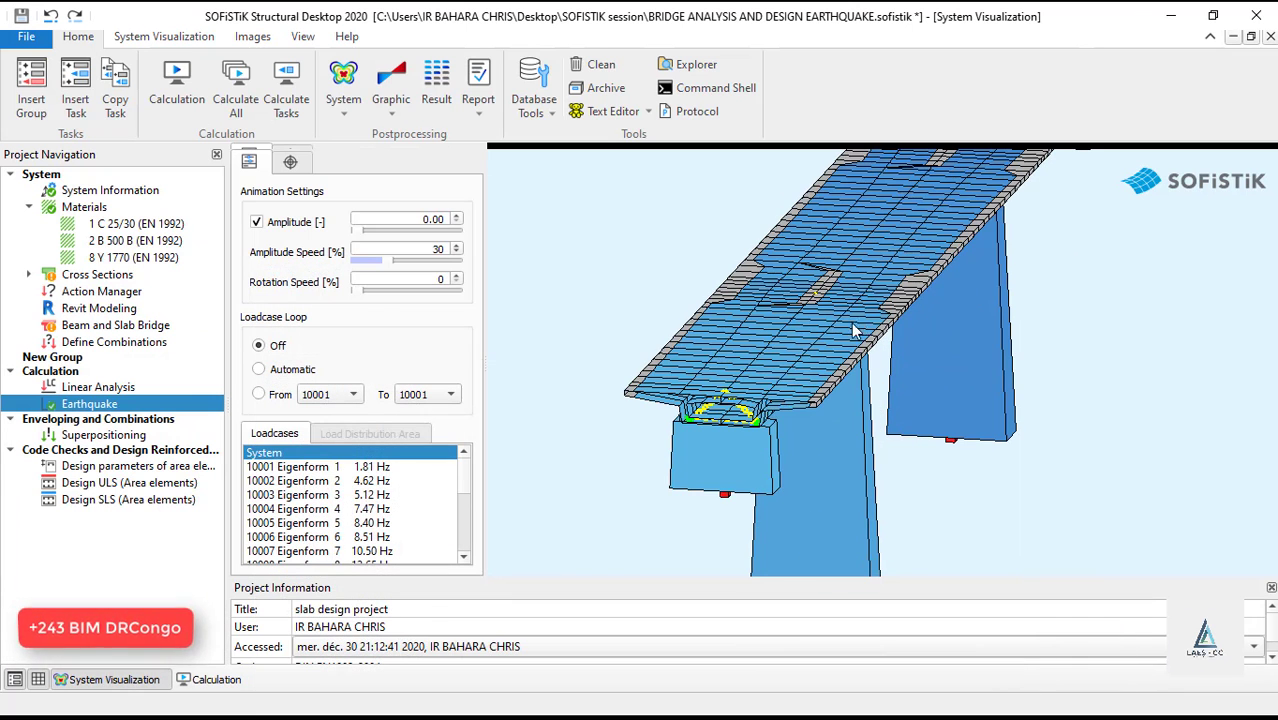
scroll(809, 385, "down", 3)
left_click_drag(809, 385, 926, 350)
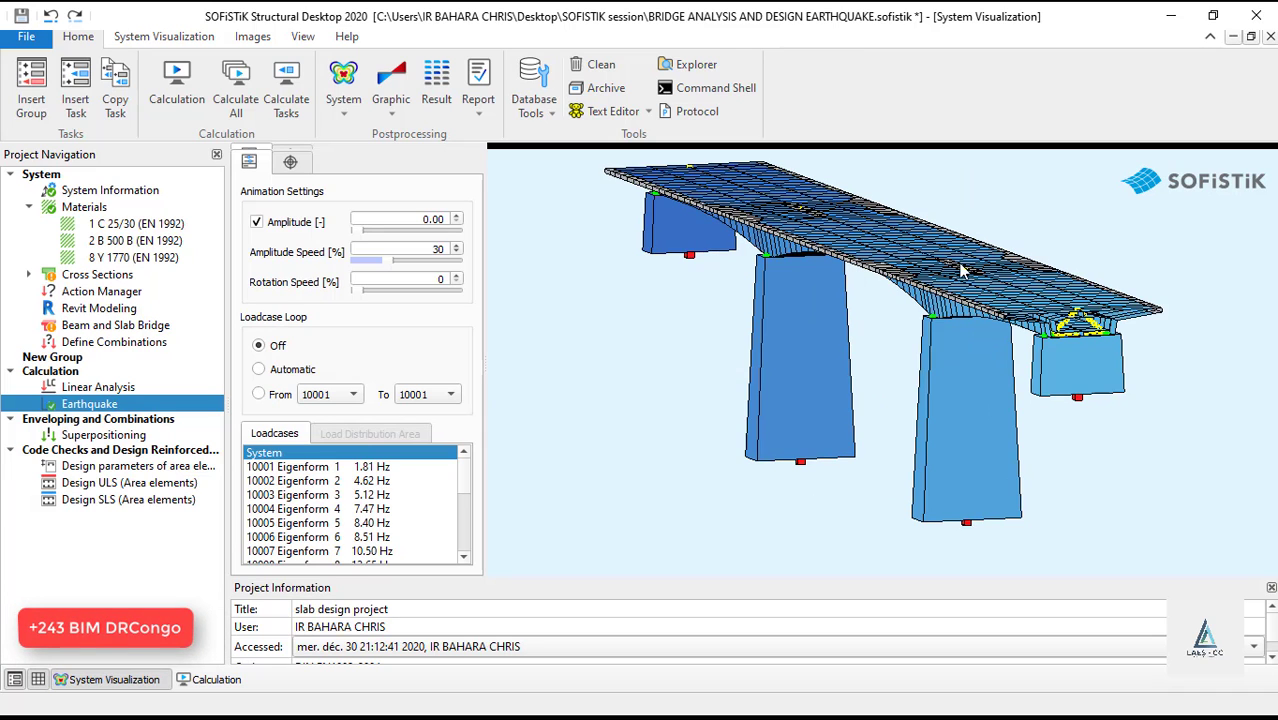
left_click_drag(729, 453, 872, 410)
scroll(932, 374, "up", 3)
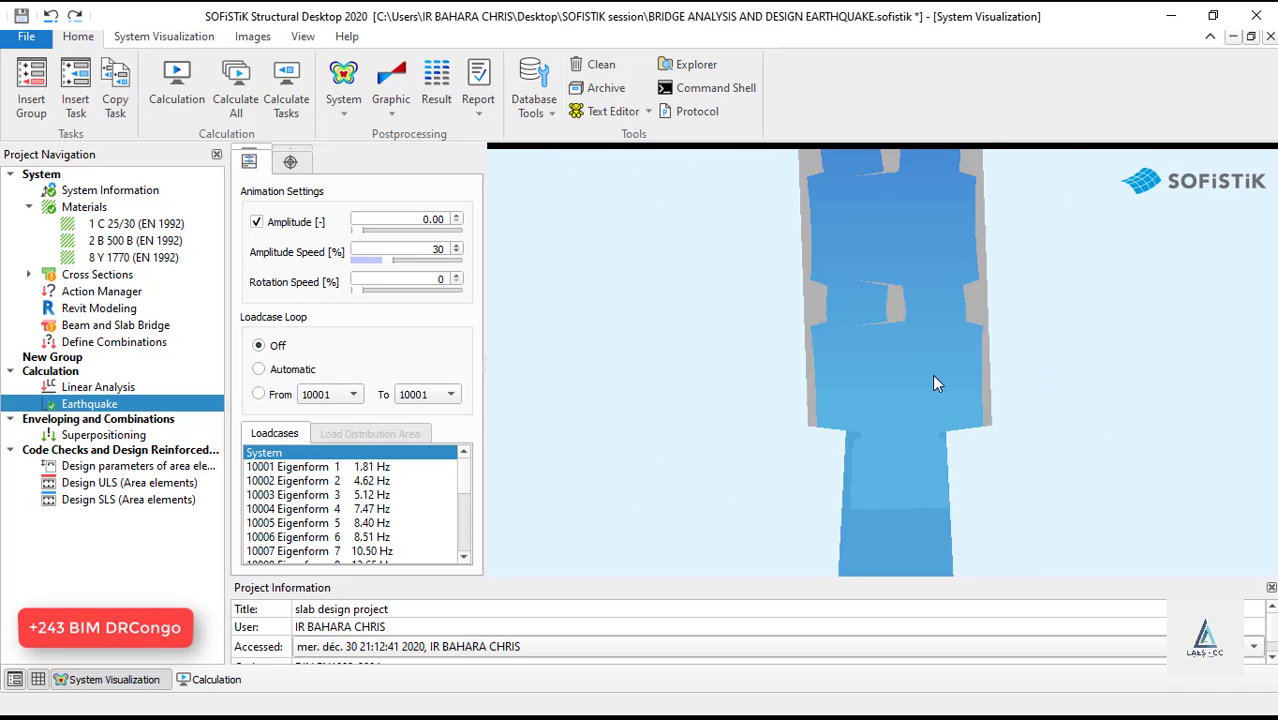
left_click_drag(932, 374, 882, 368)
scroll(882, 368, "down", 5)
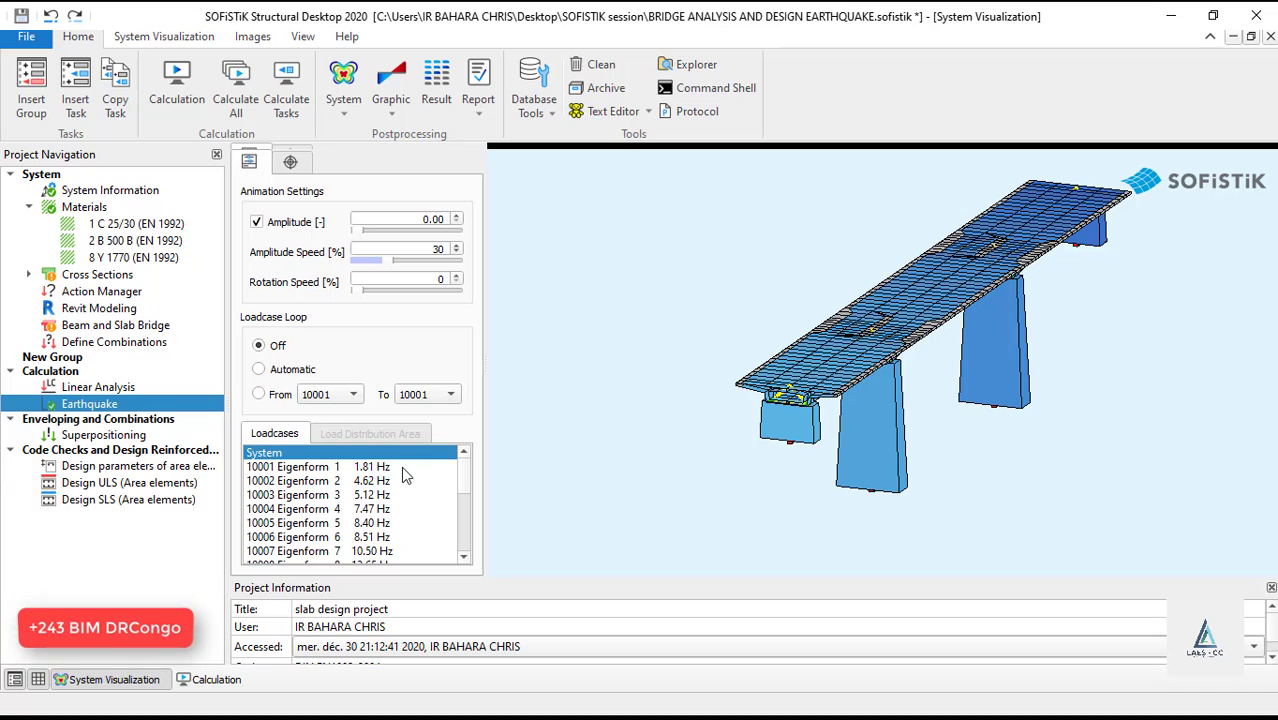
Step: Show the node numbers on the bridge model and hide them again
left_click(301, 37)
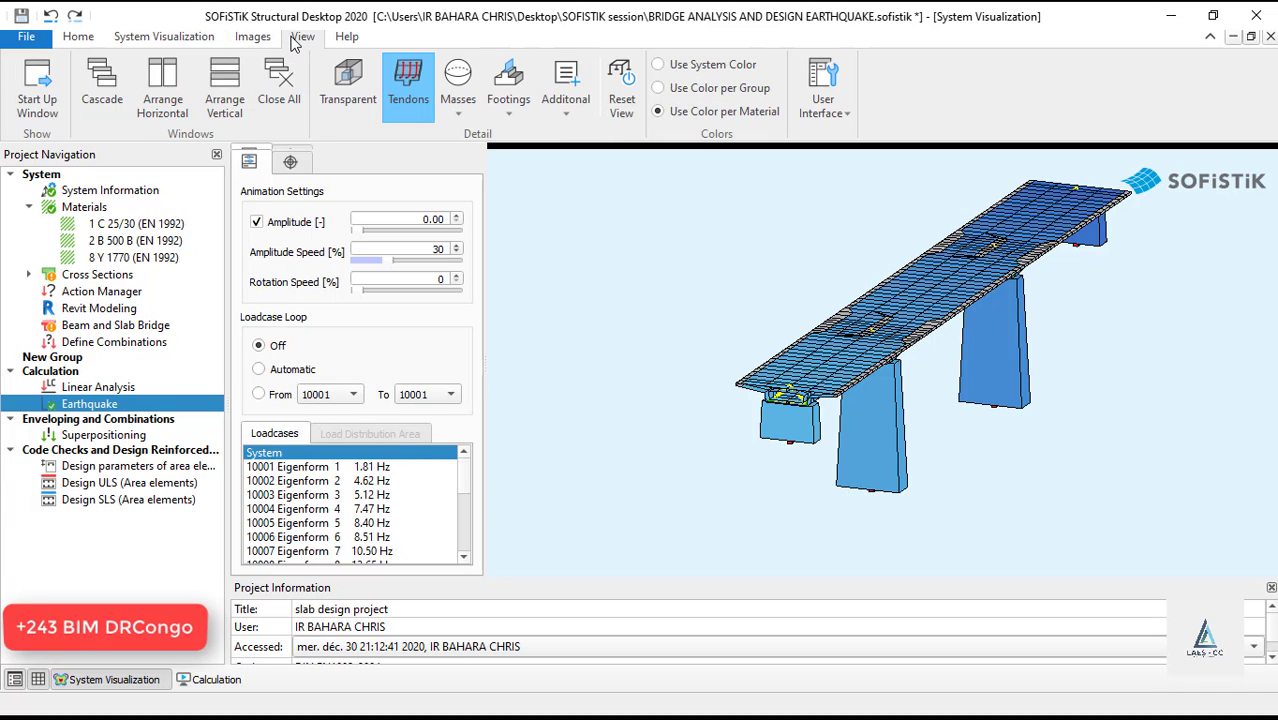
left_click(208, 39)
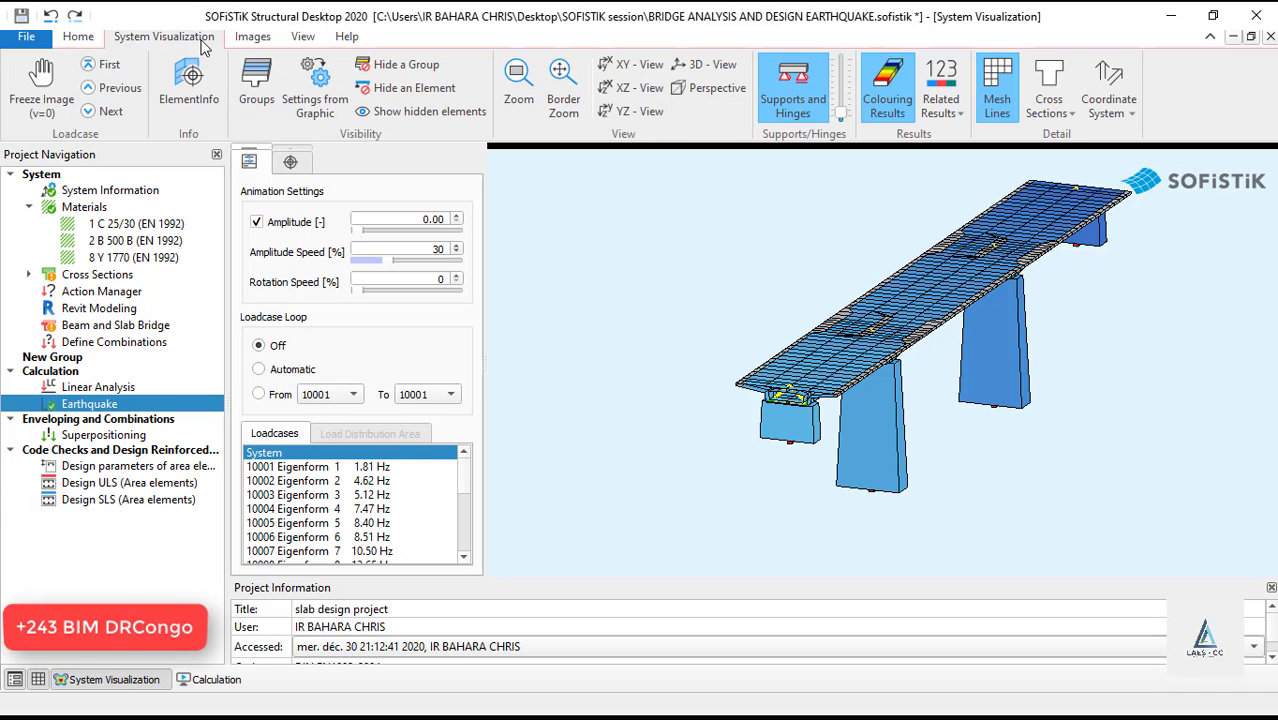
left_click(304, 37)
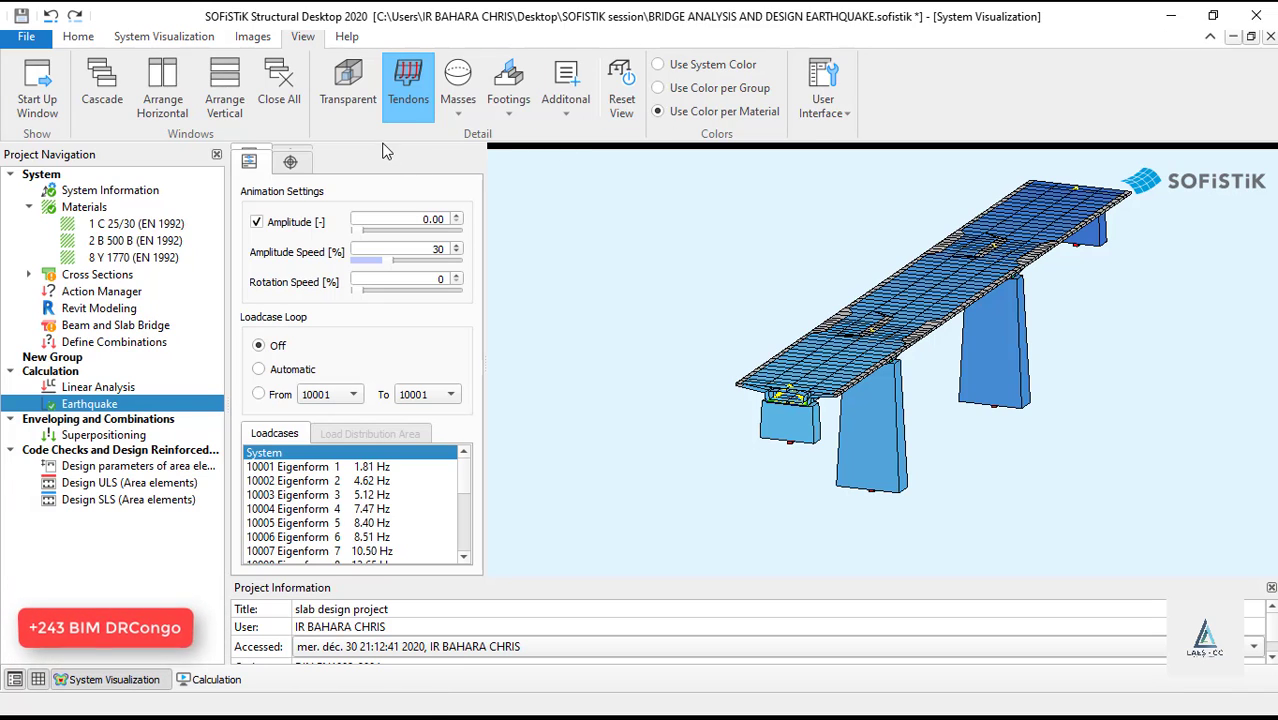
left_click(566, 100)
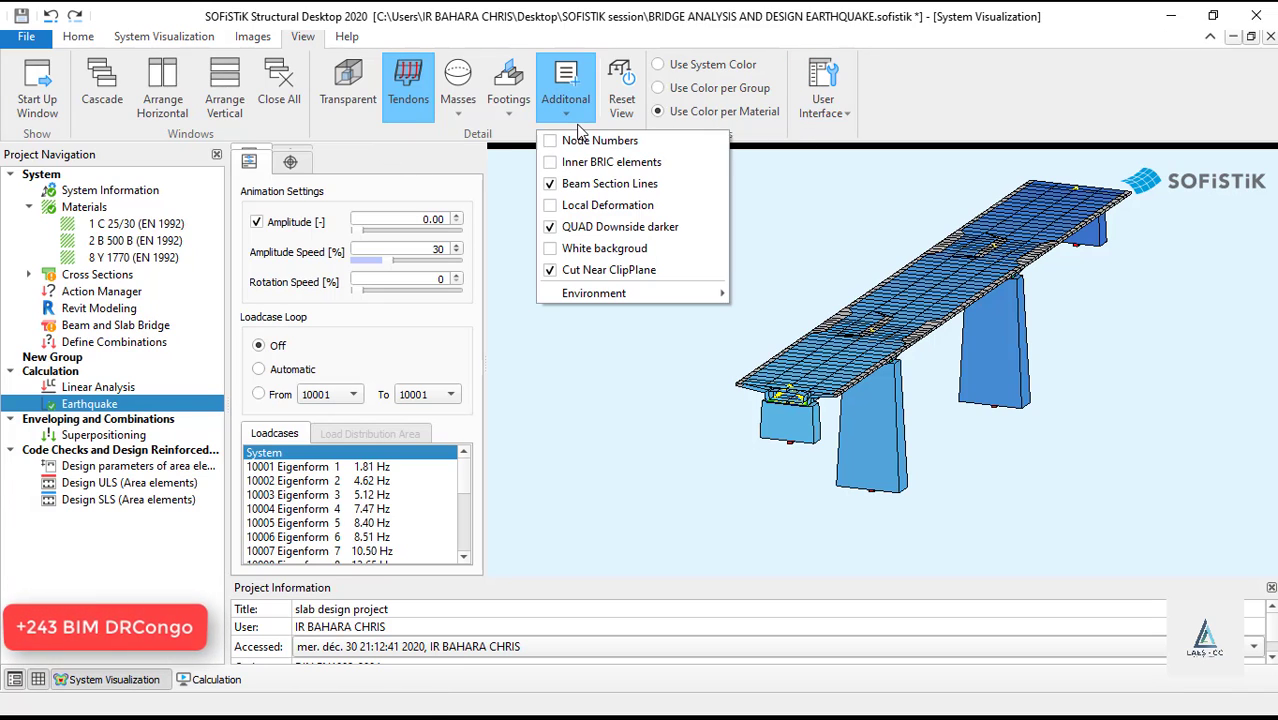
left_click(555, 142)
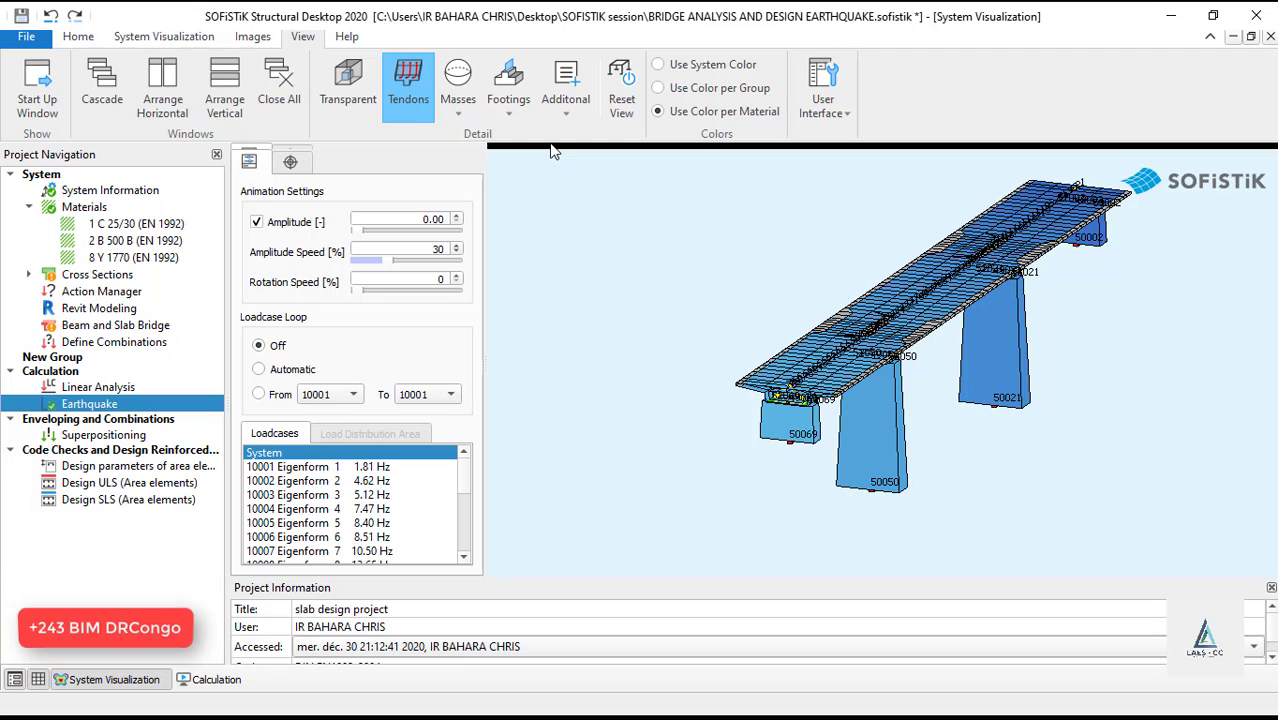
left_click(578, 106)
left_click(556, 144)
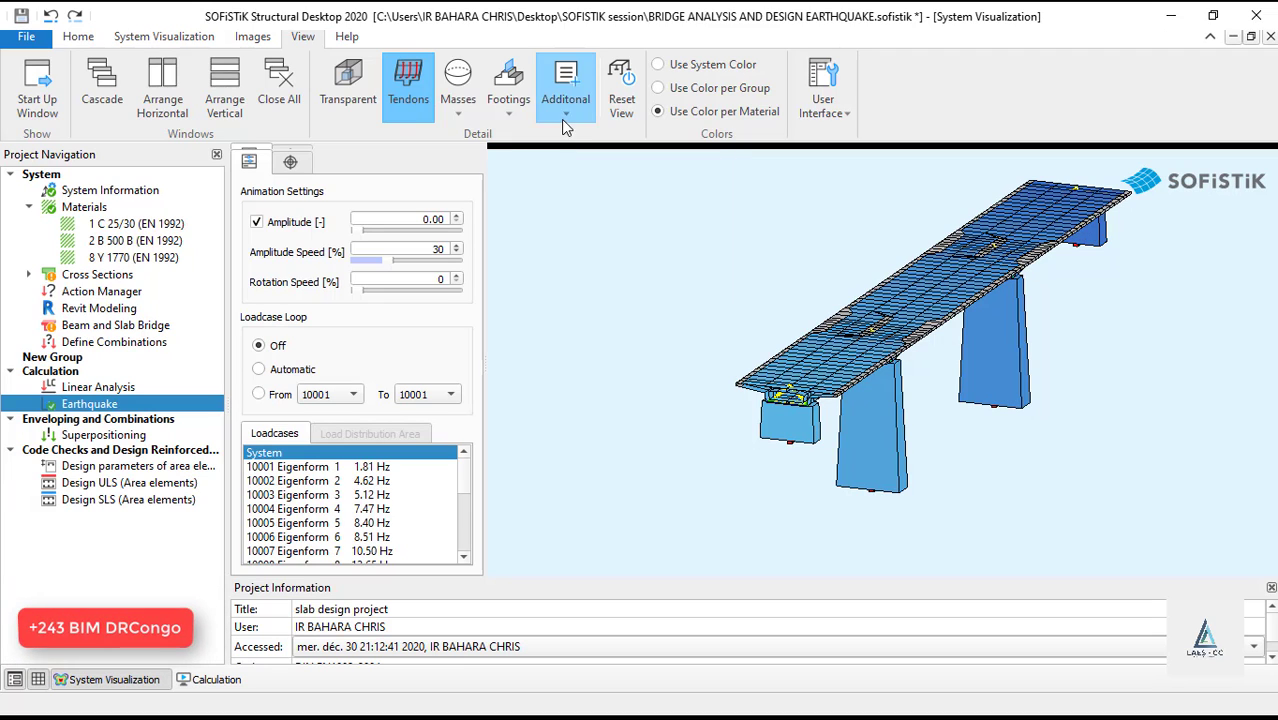
Step: Enable the Inner BRIC elements and Local Deformation display options for the bridge model
left_click(564, 120)
left_click(556, 166)
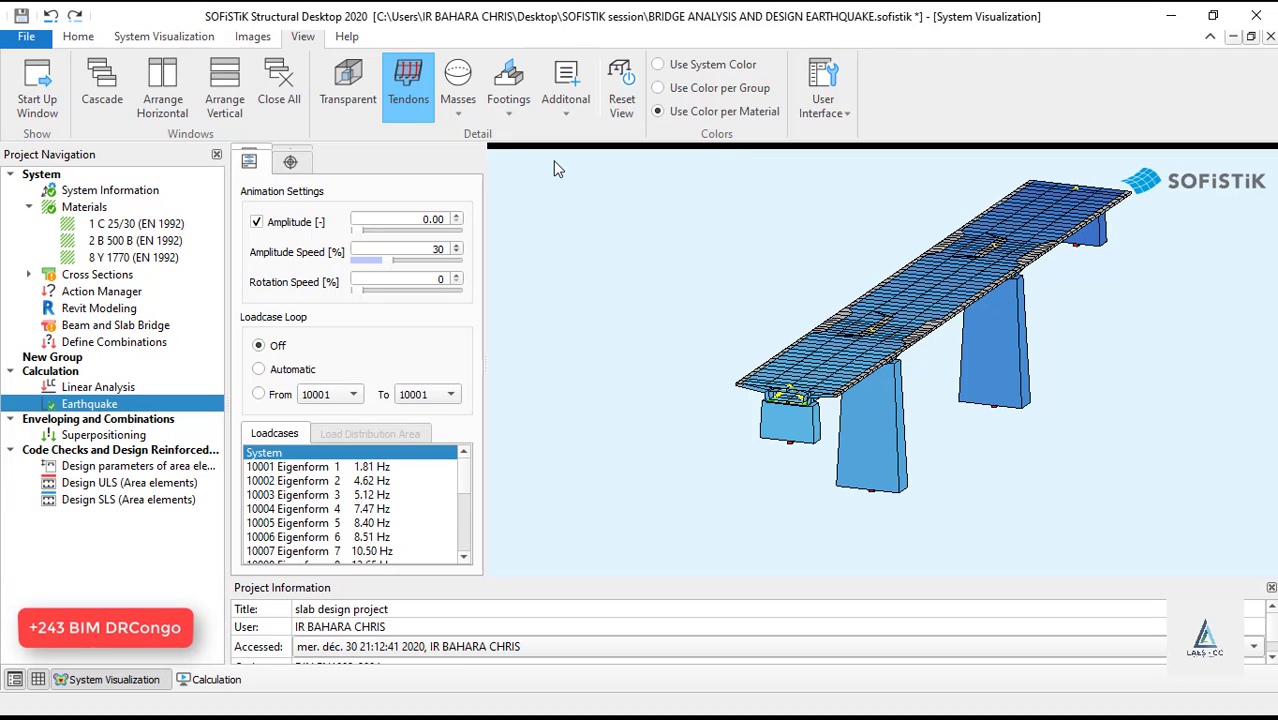
left_click(572, 96)
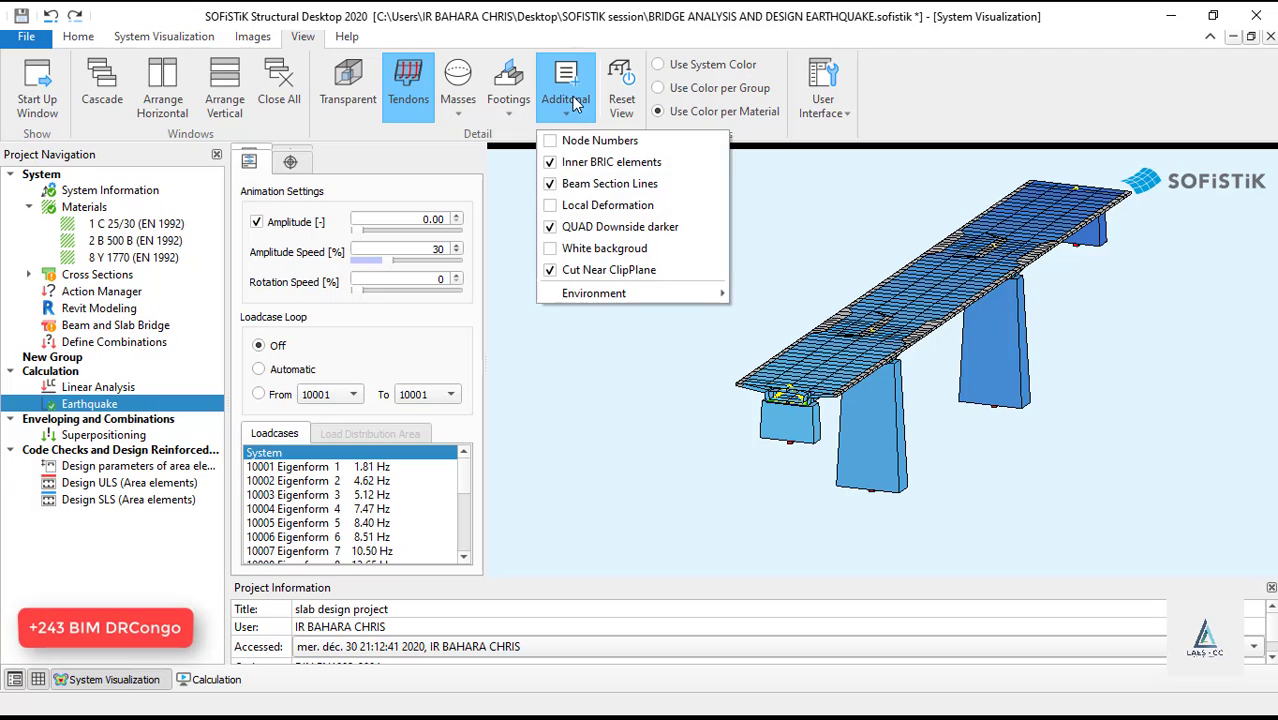
left_click(547, 205)
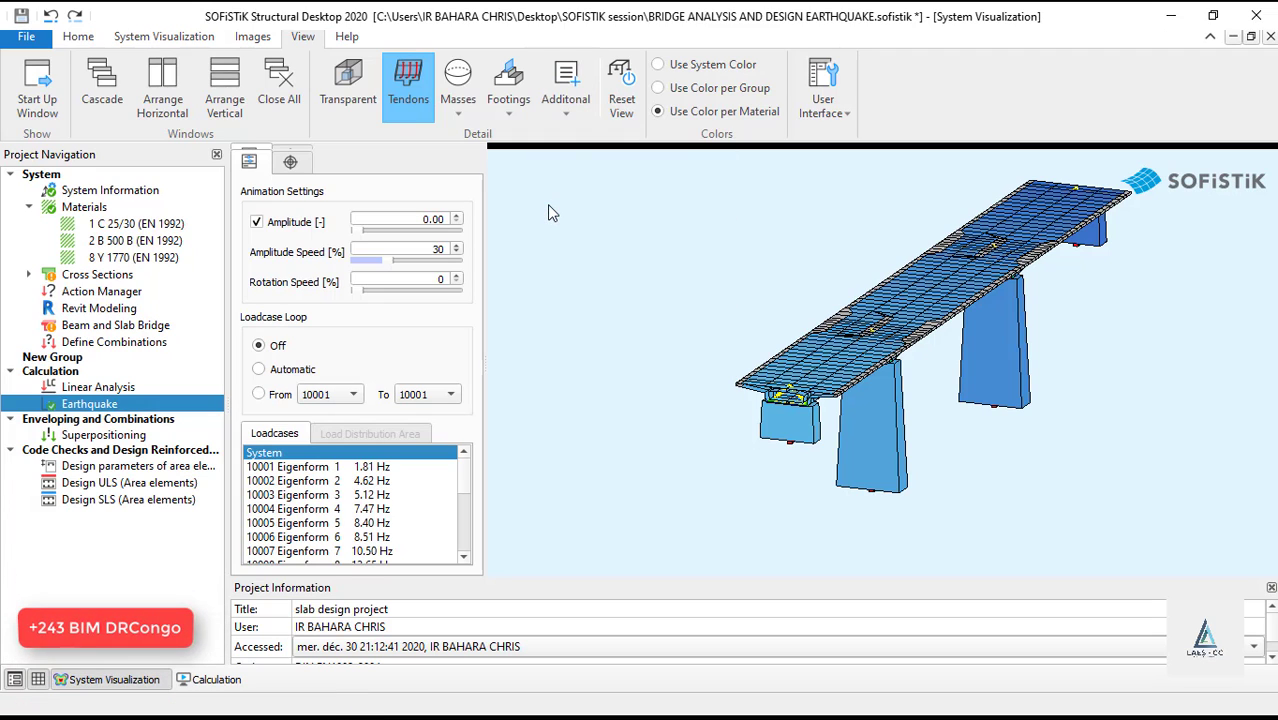
Step: Try the Only Base Floor and Pure Nature environments around the bridge model
left_click(576, 114)
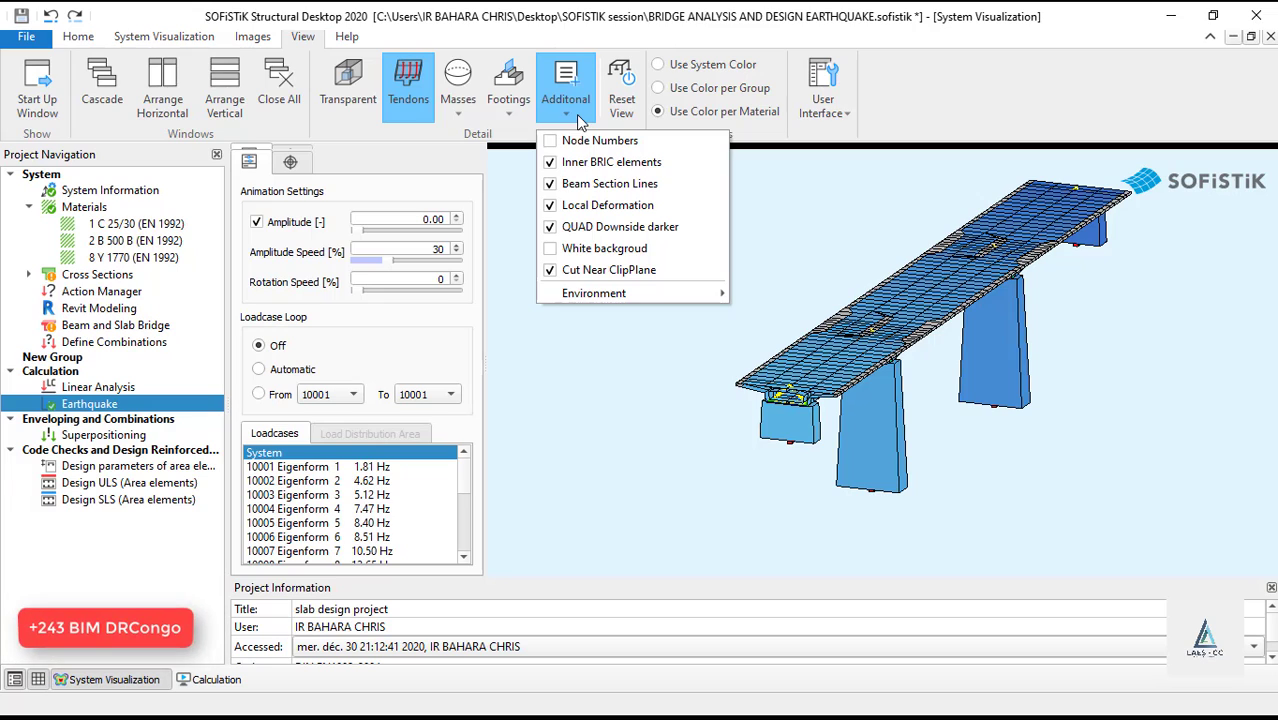
mouse_move(636, 294)
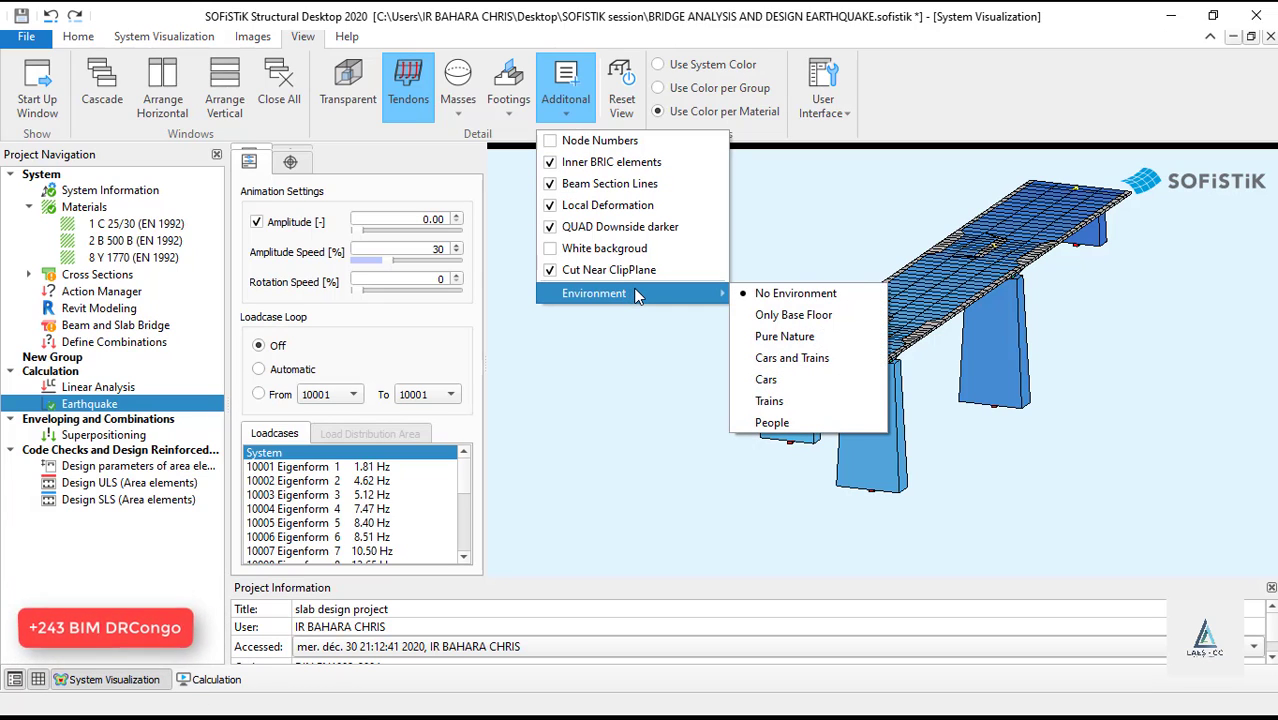
left_click(818, 316)
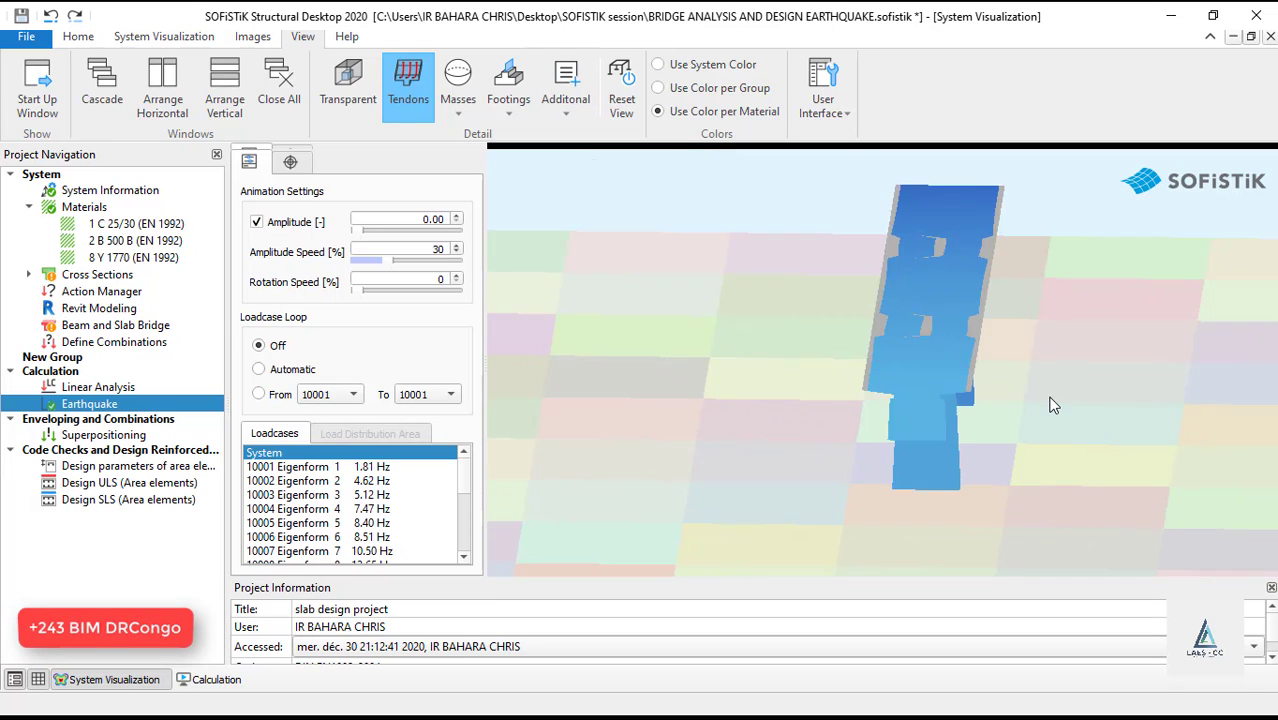
left_click_drag(977, 402, 668, 172)
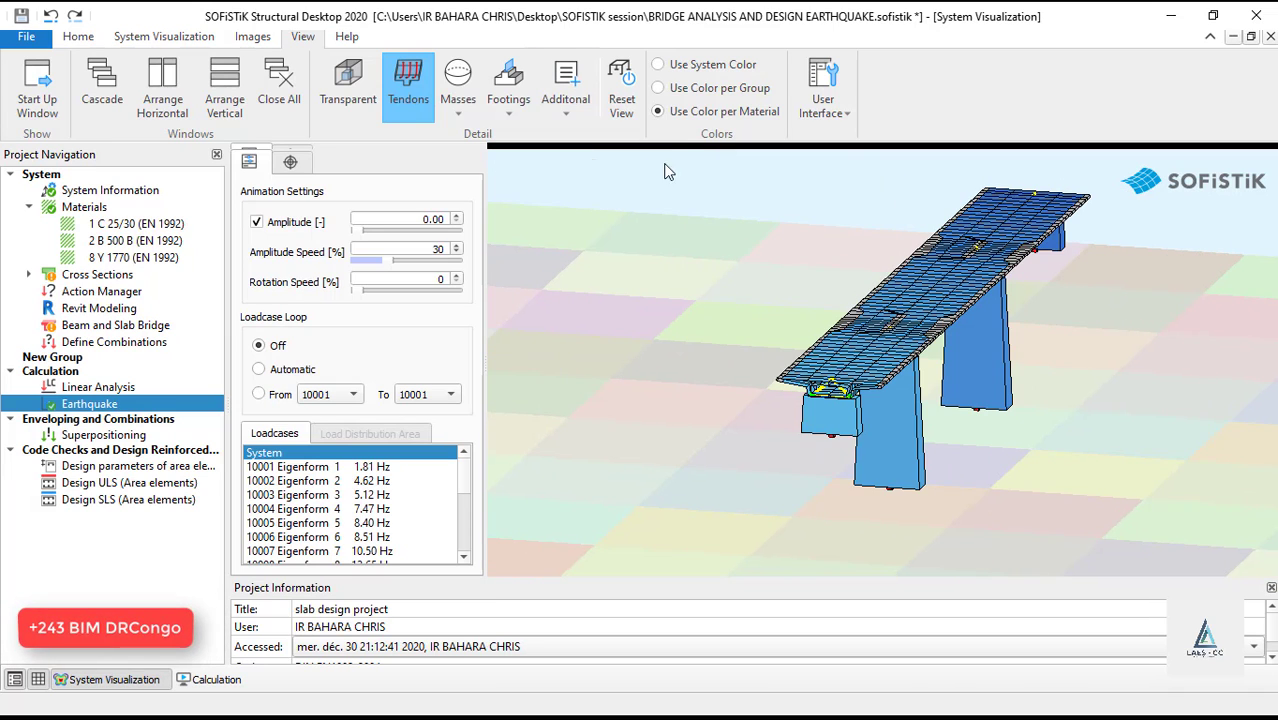
left_click(564, 112)
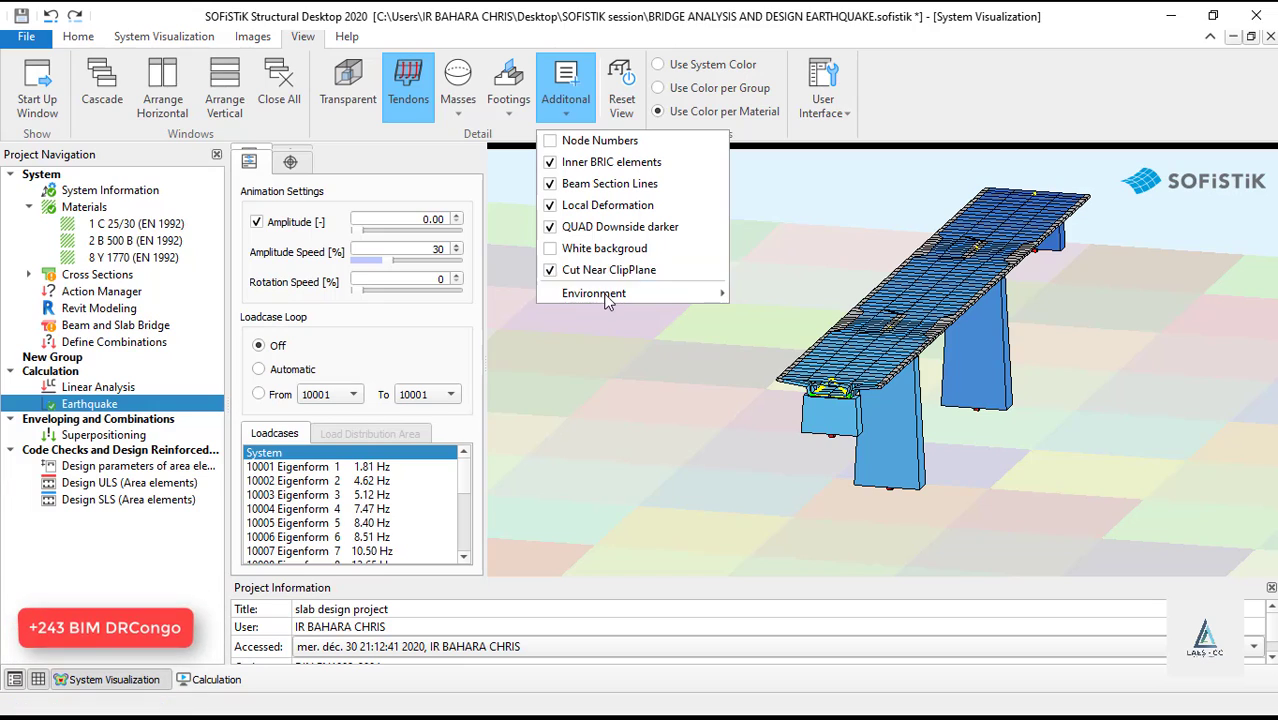
mouse_move(603, 293)
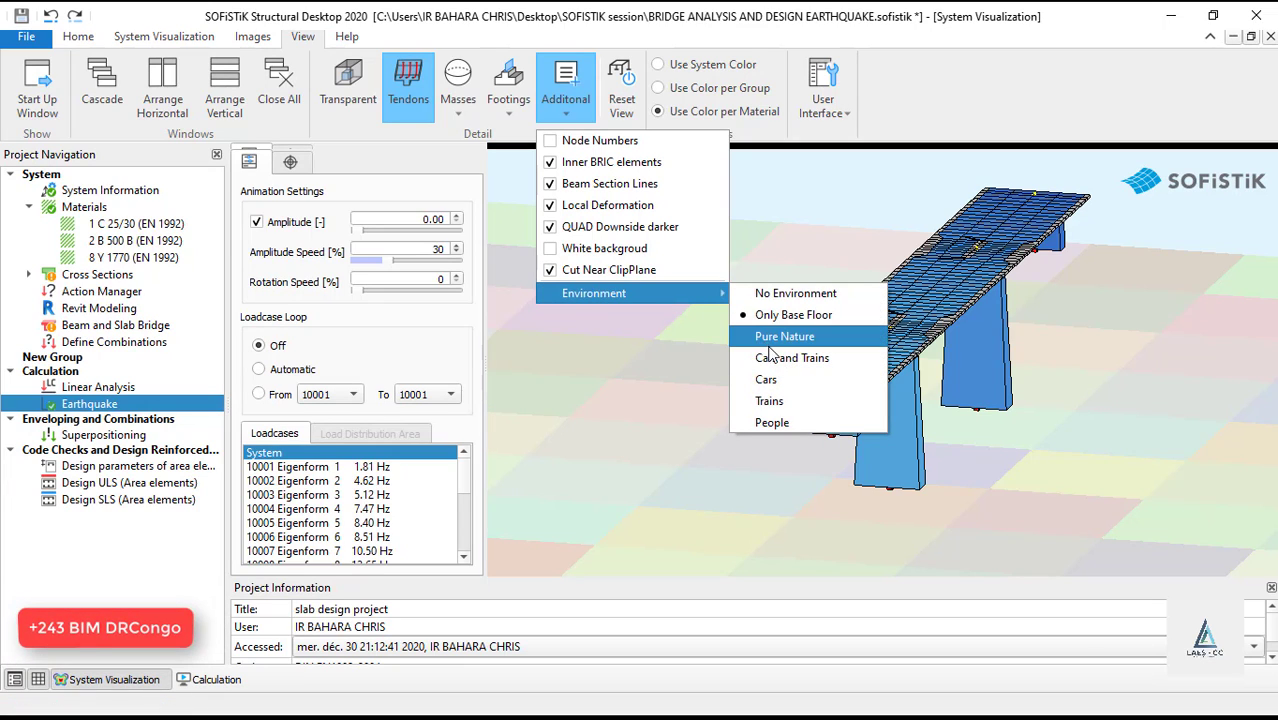
left_click(796, 338)
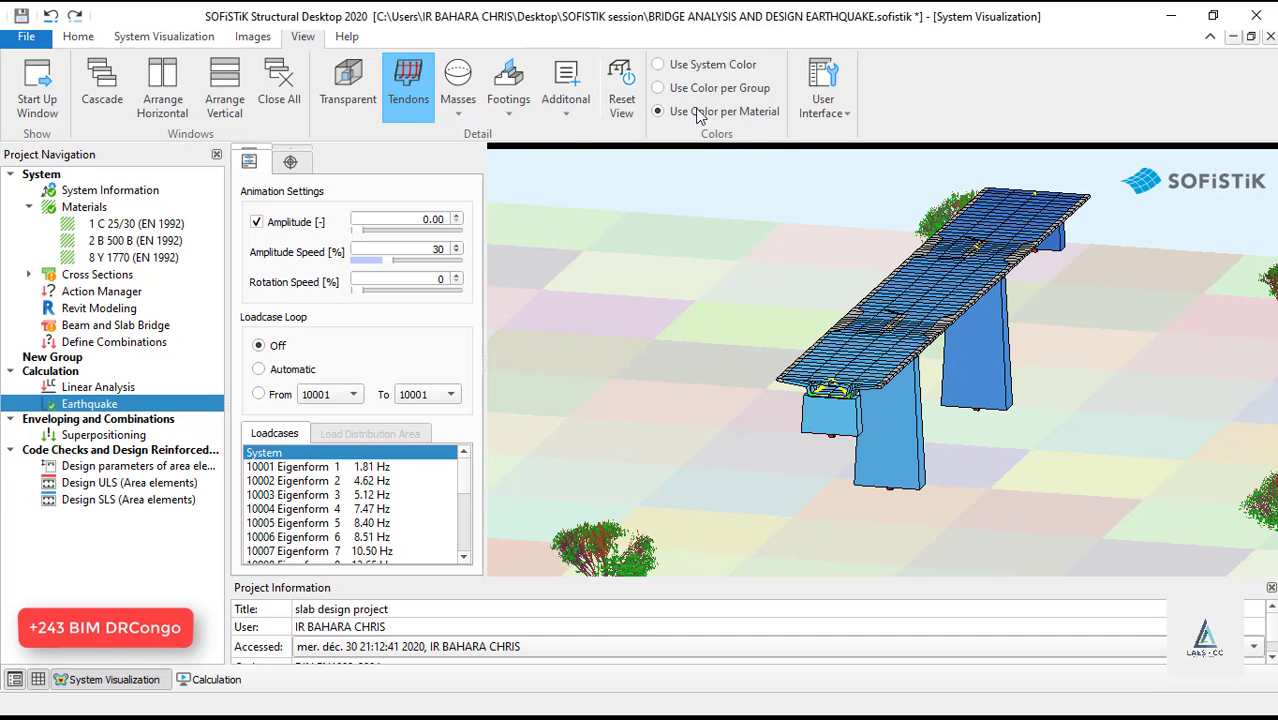
Step: Set the environment of the bridge model to Cars and view the scene from several angles
left_click(571, 114)
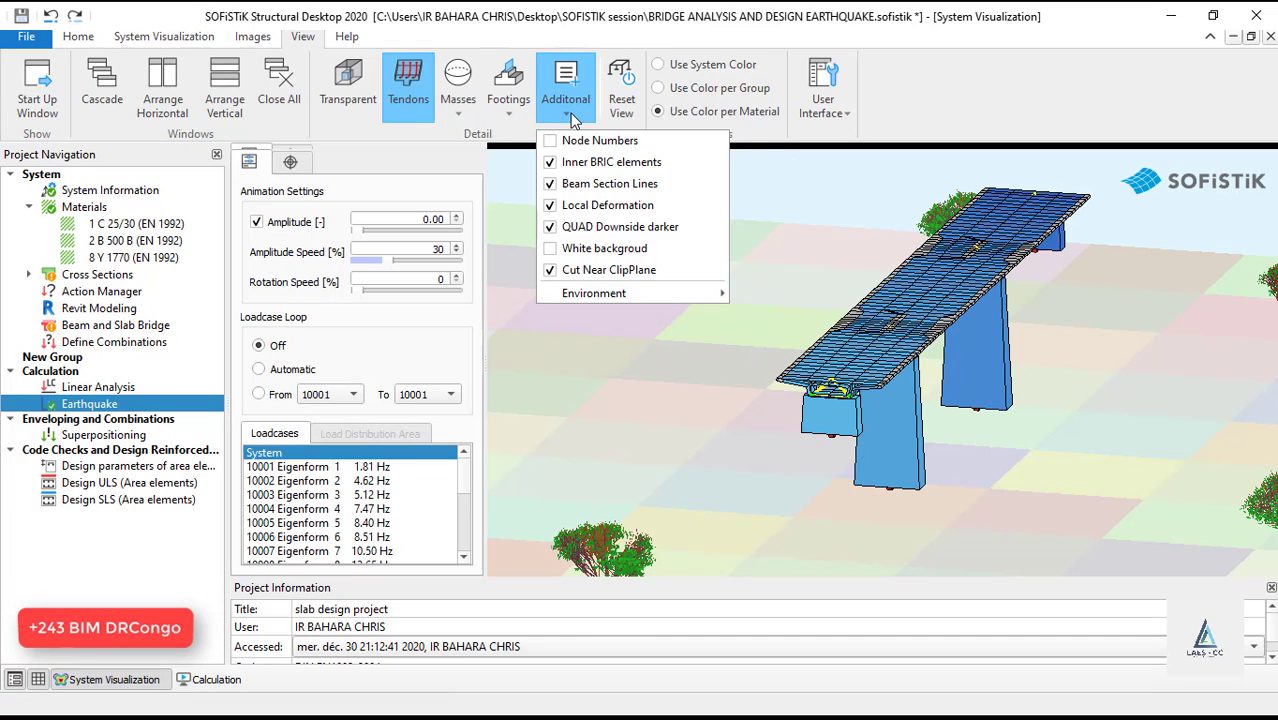
left_click(577, 120)
left_click(570, 110)
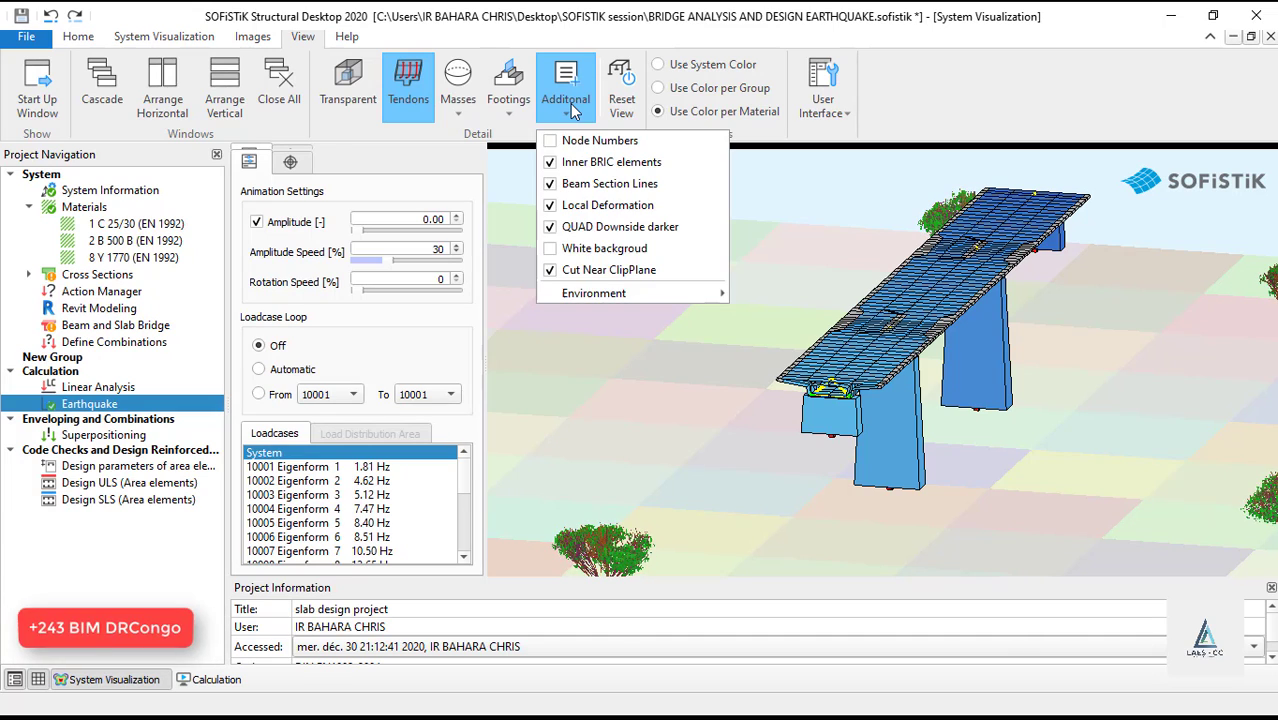
mouse_move(600, 293)
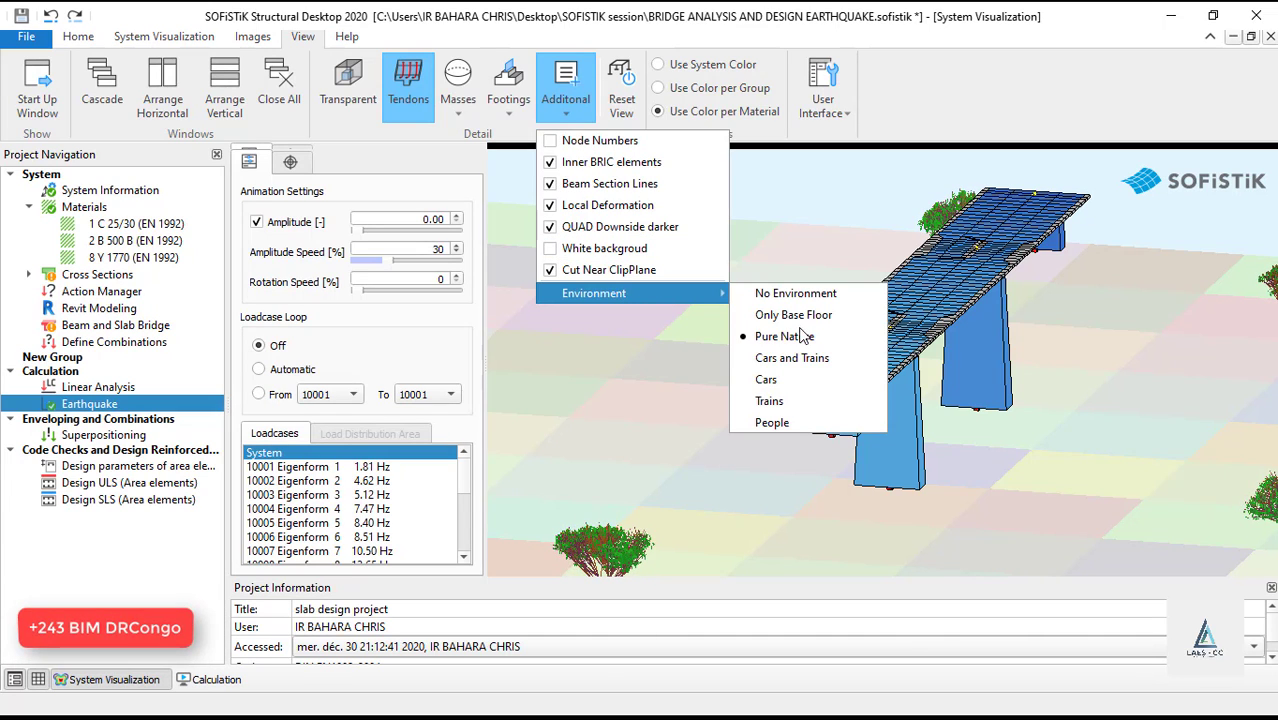
left_click(770, 380)
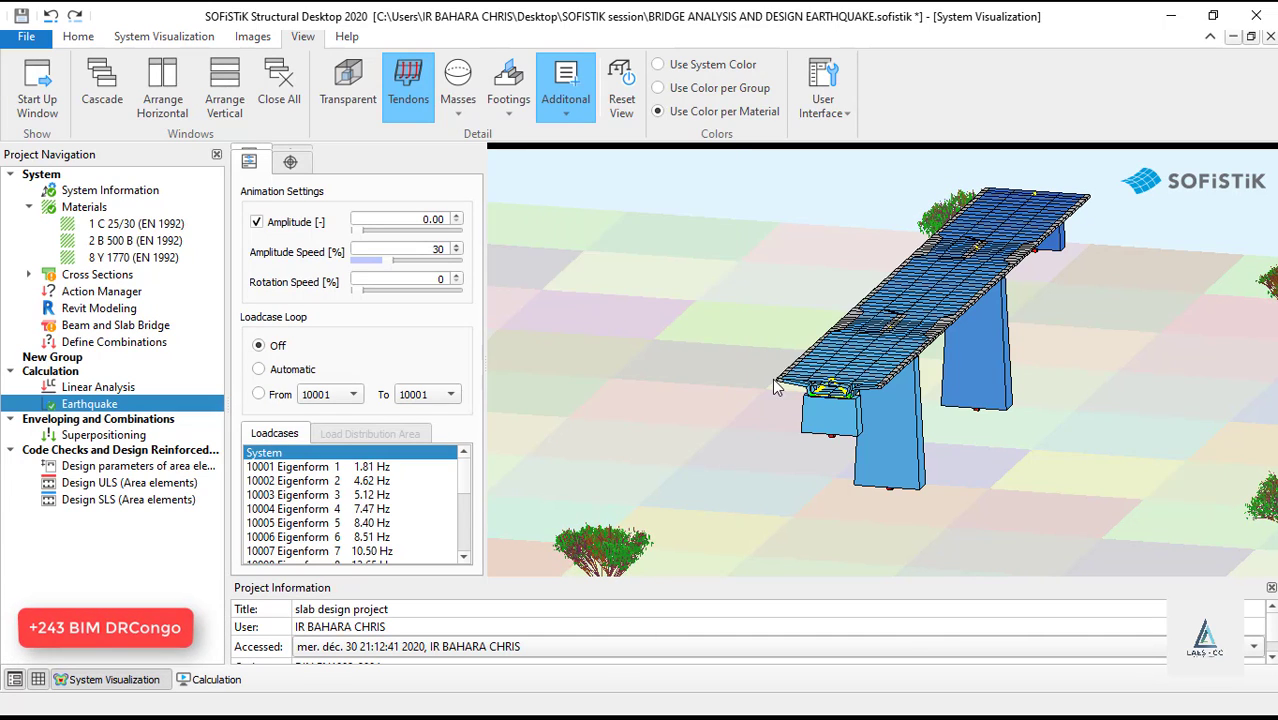
left_click_drag(860, 374, 677, 357)
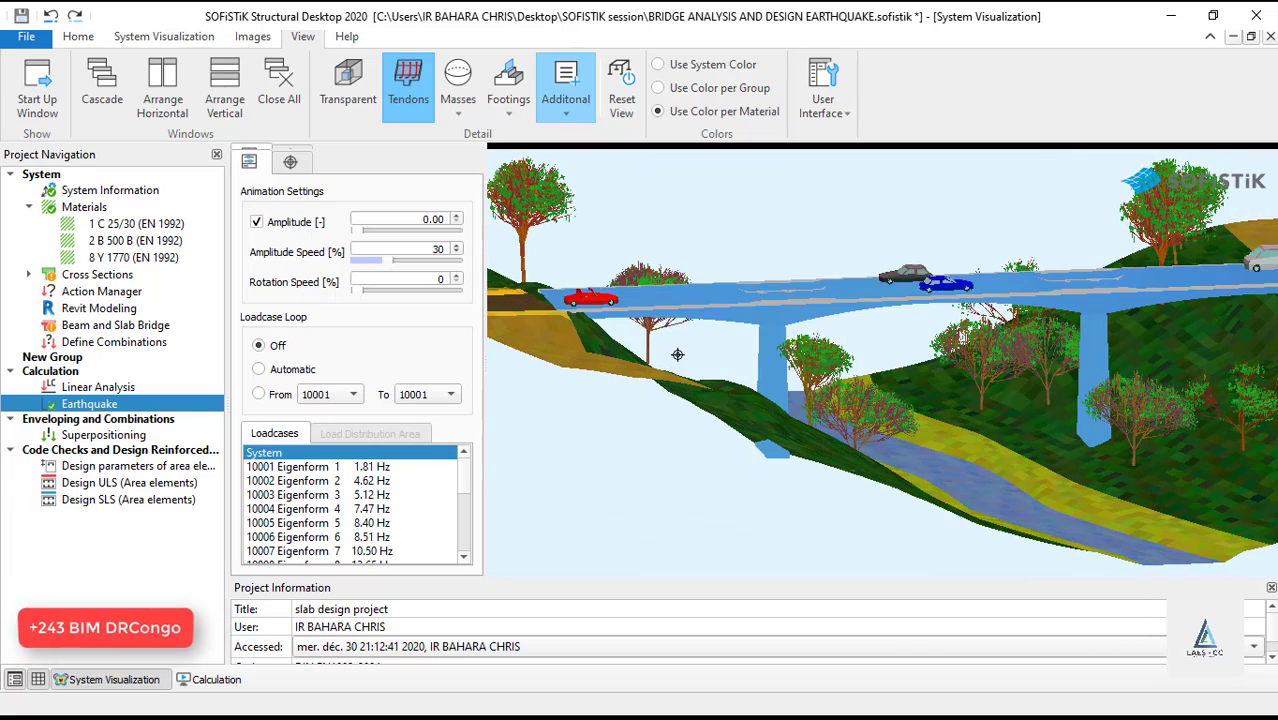
left_click_drag(812, 380, 1024, 430)
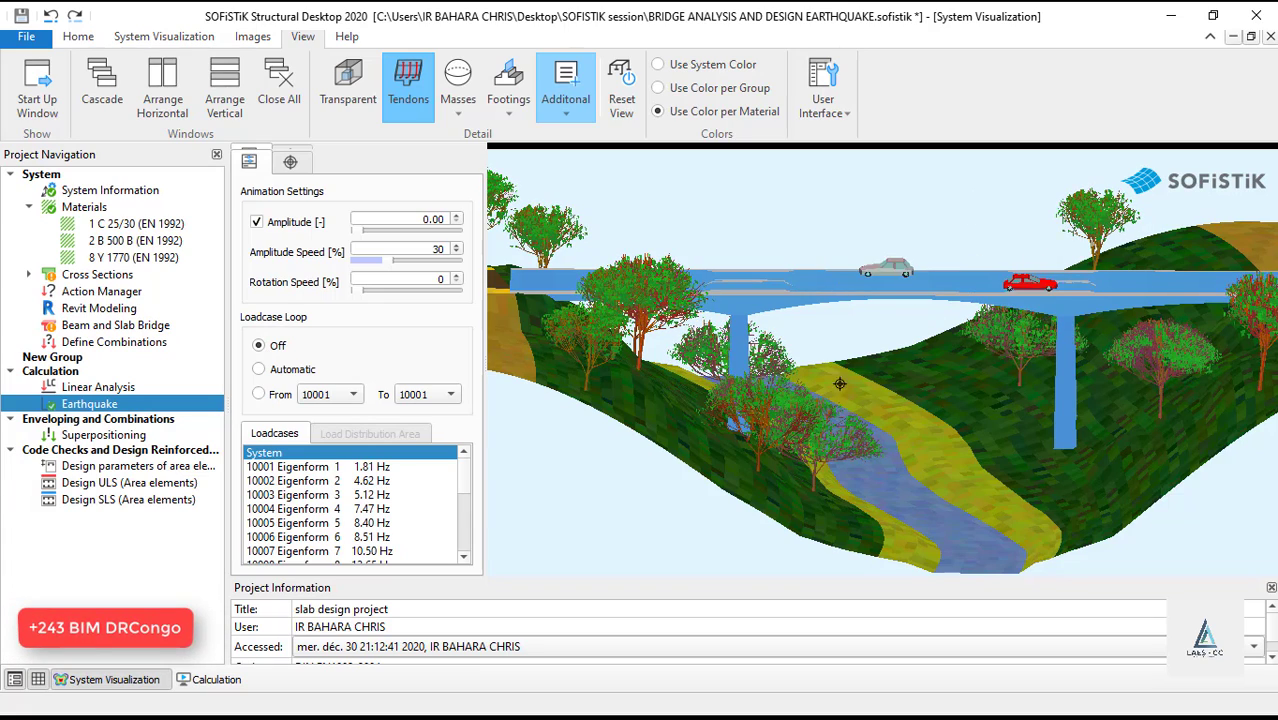
scroll(897, 442, "down", 2)
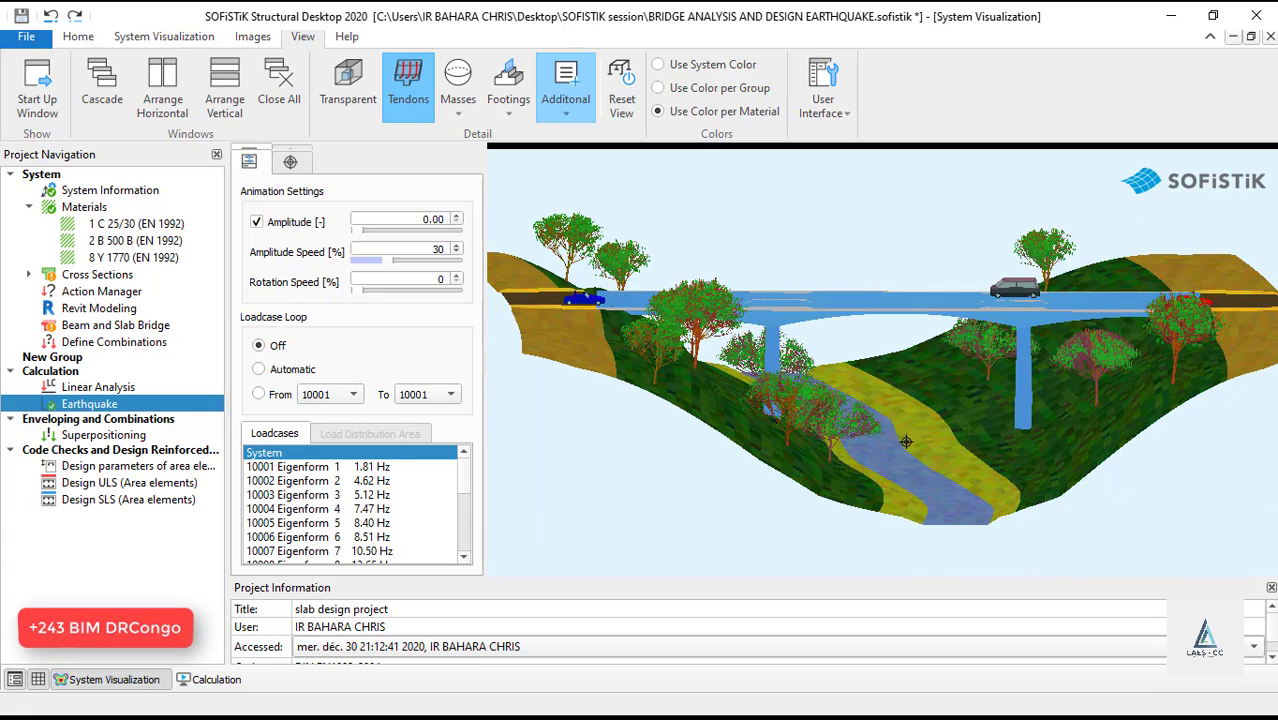
left_click_drag(905, 441, 919, 444)
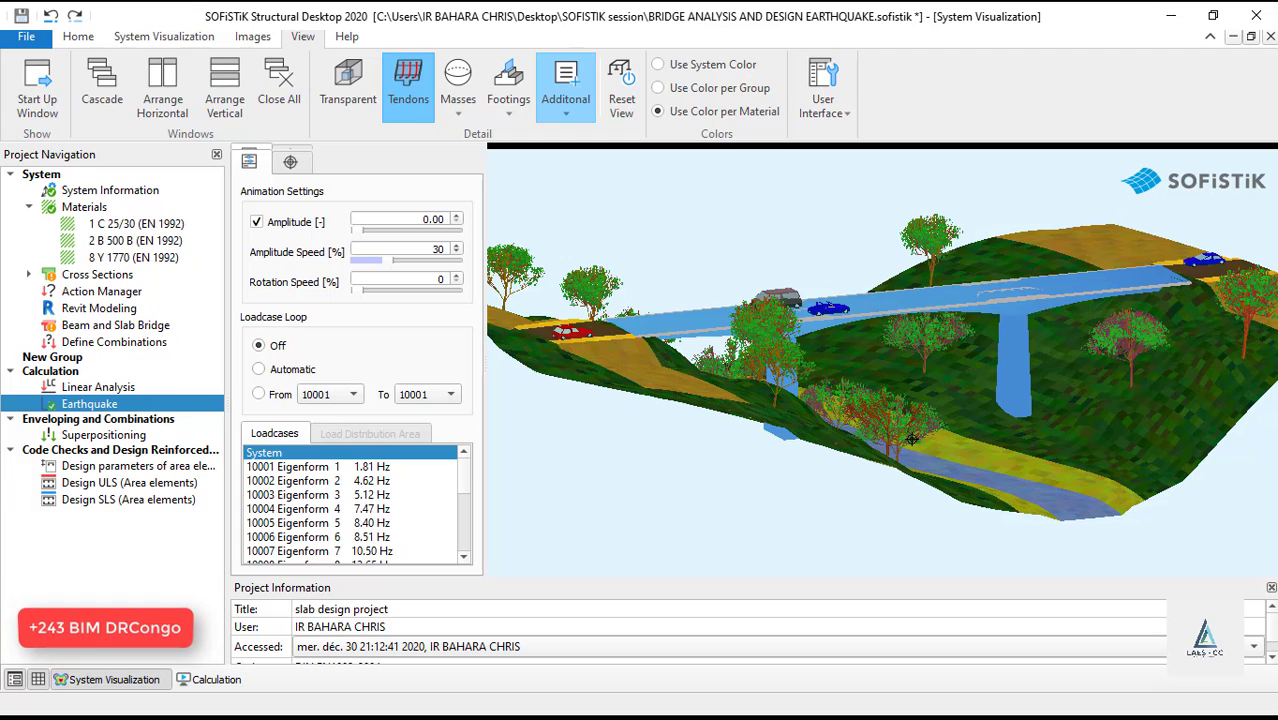
Step: Examine the animated load cases 10001, 10004 and 10006 (Eigenforms 1, 4 and 6) within the bridge environment
left_click(305, 467)
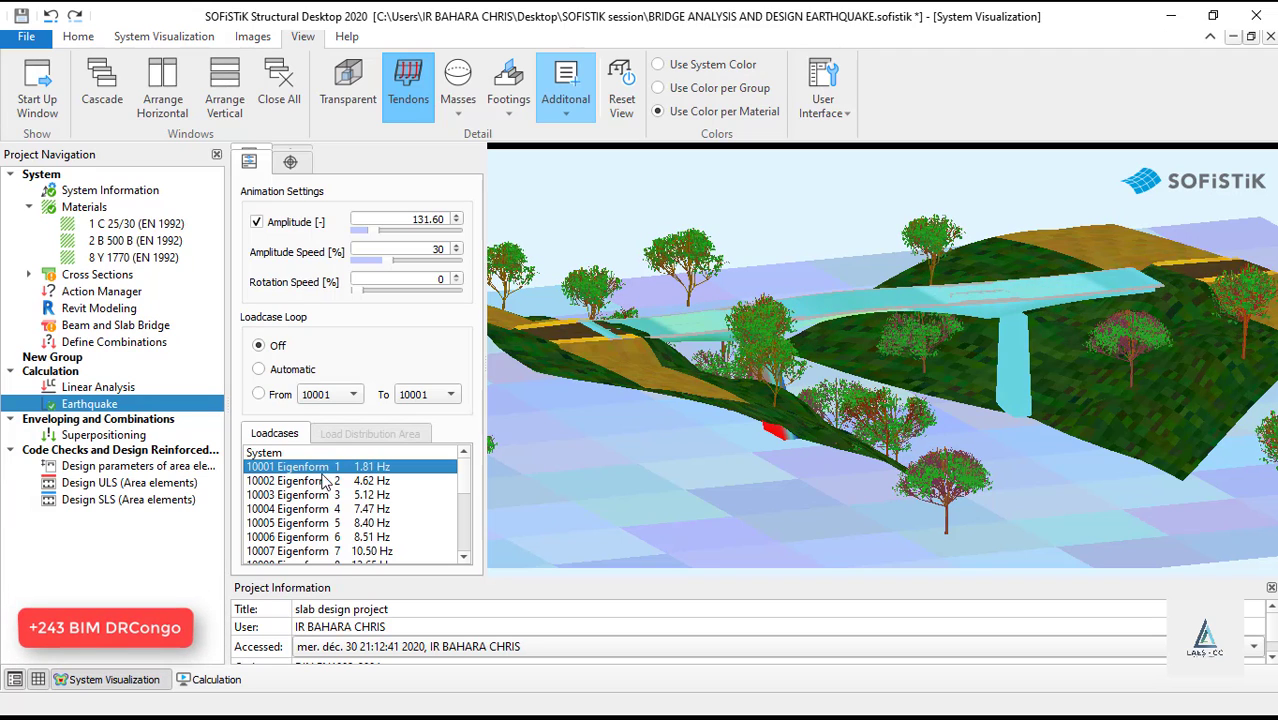
left_click(324, 510)
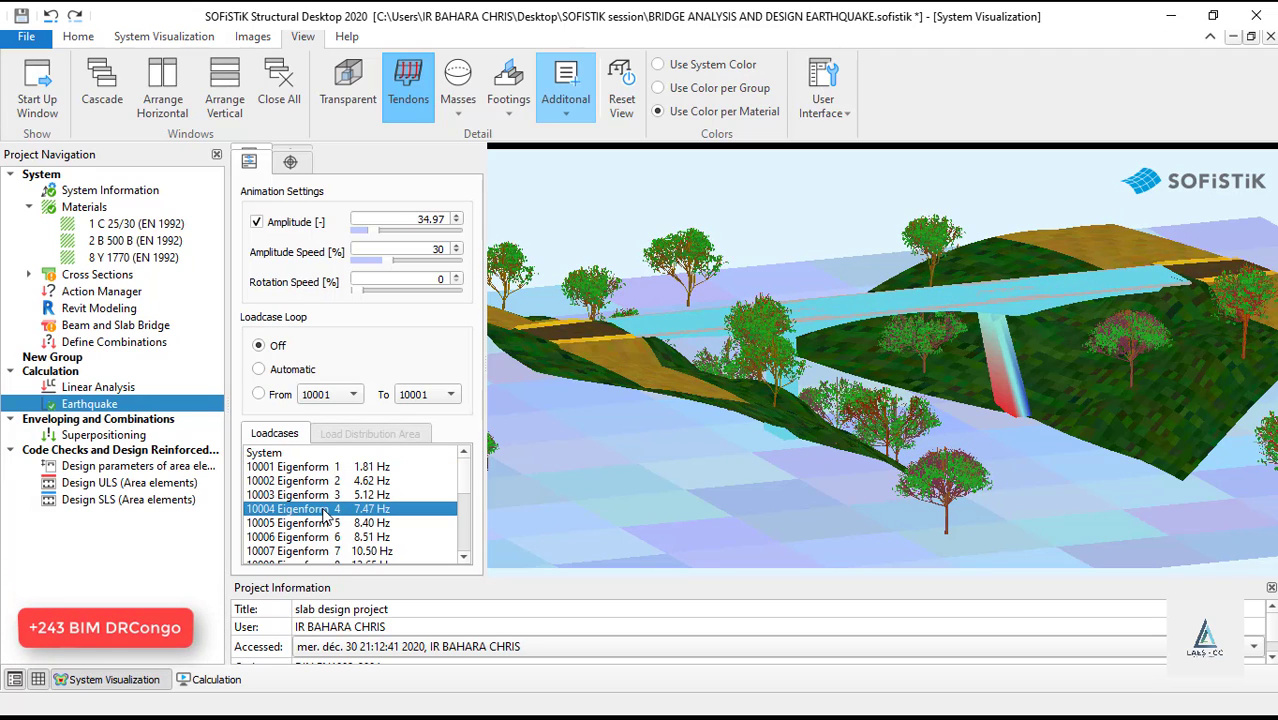
left_click(330, 538)
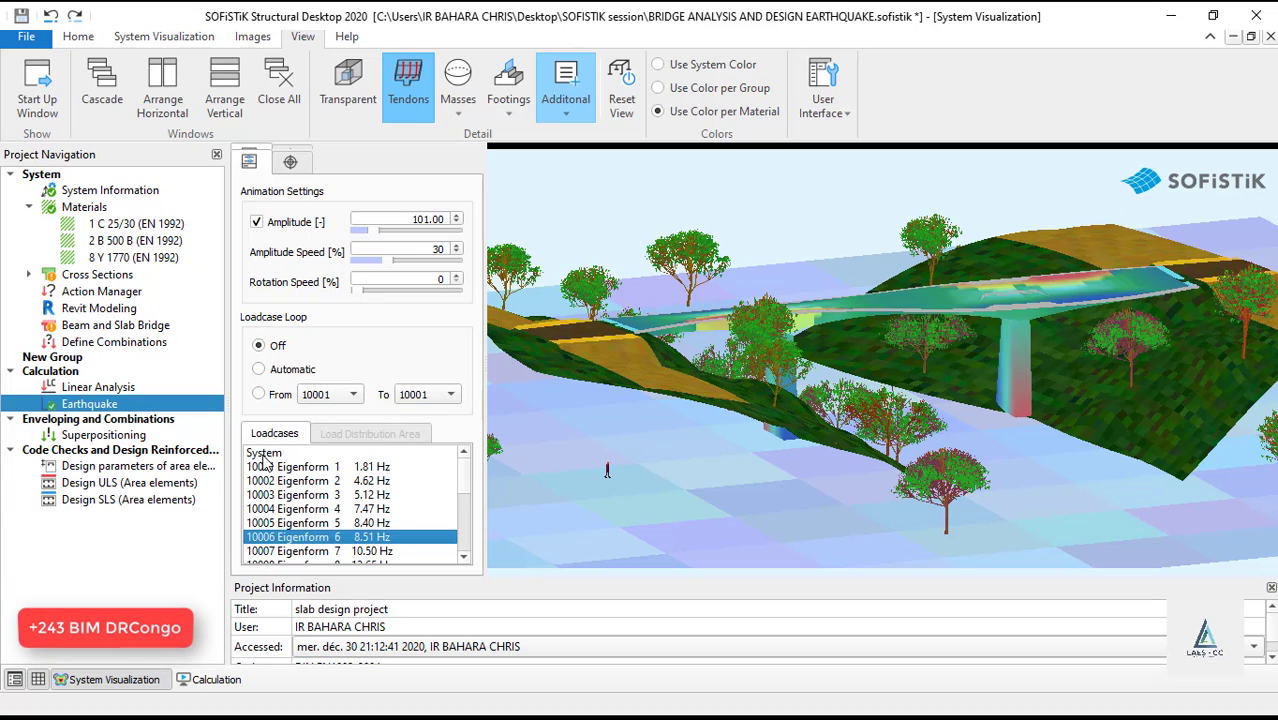
Step: Return to the undeformed System load case, reset the view and look at the bridge in the Cars environment from several angles
left_click(265, 454)
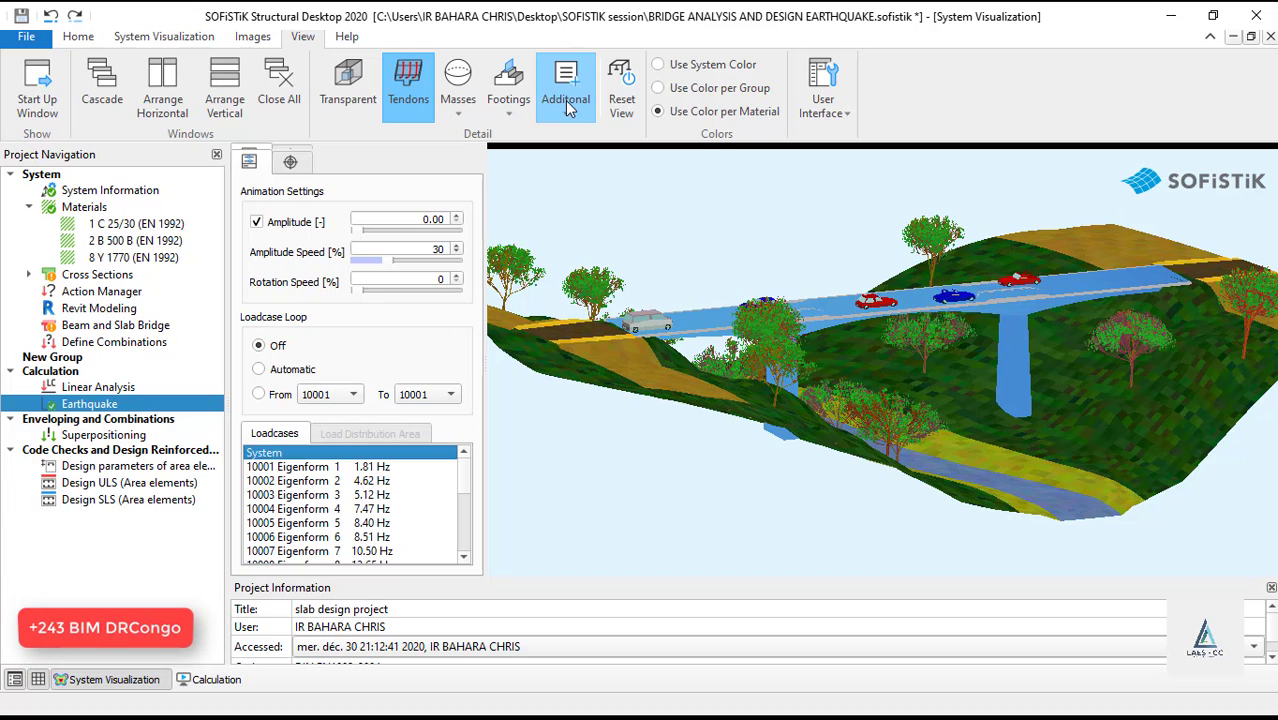
left_click(621, 100)
left_click_drag(921, 357, 1007, 229)
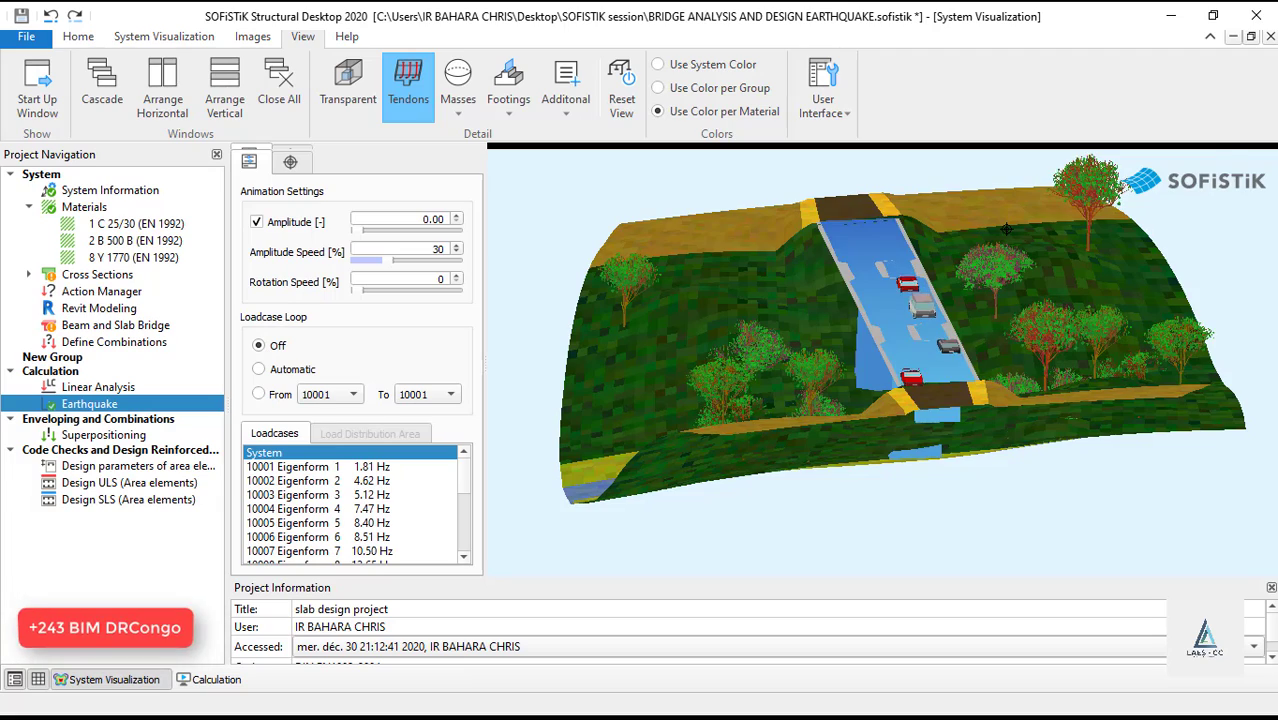
scroll(926, 313, "up", 3)
left_click_drag(973, 317, 986, 293)
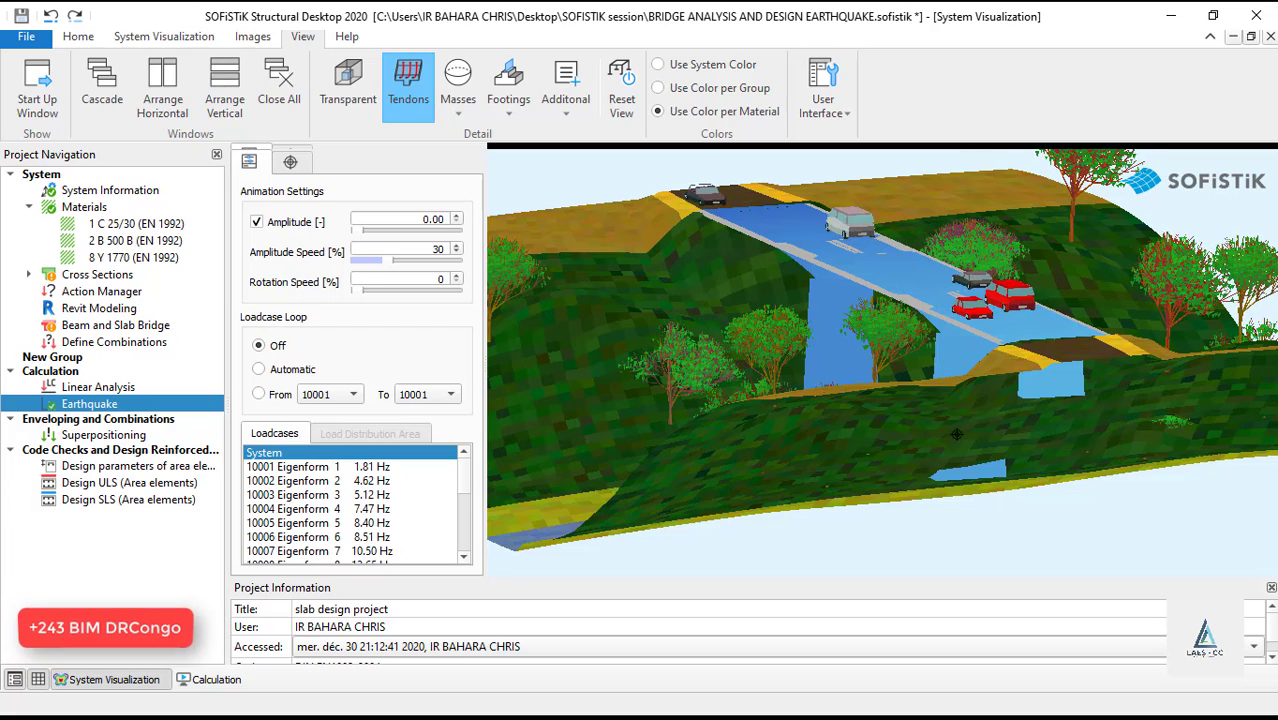
left_click_drag(951, 297, 969, 434)
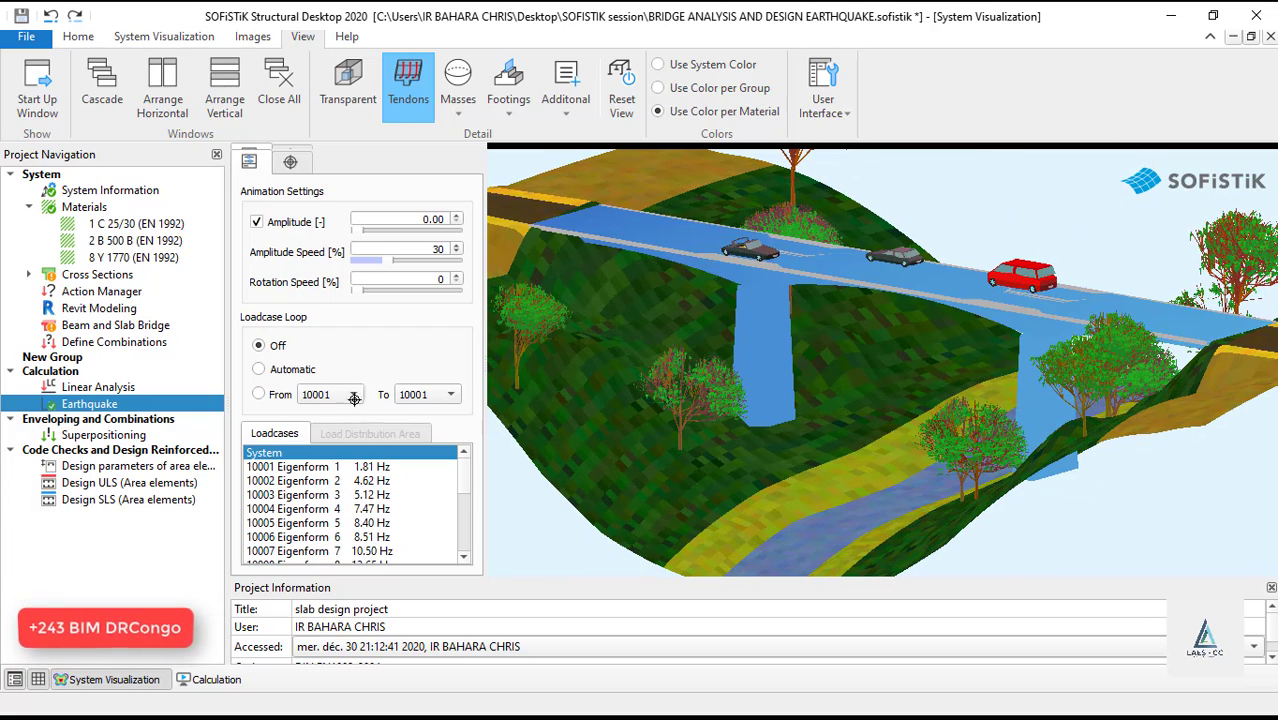
Step: Try the Trains environment around the bridge model
left_click(564, 98)
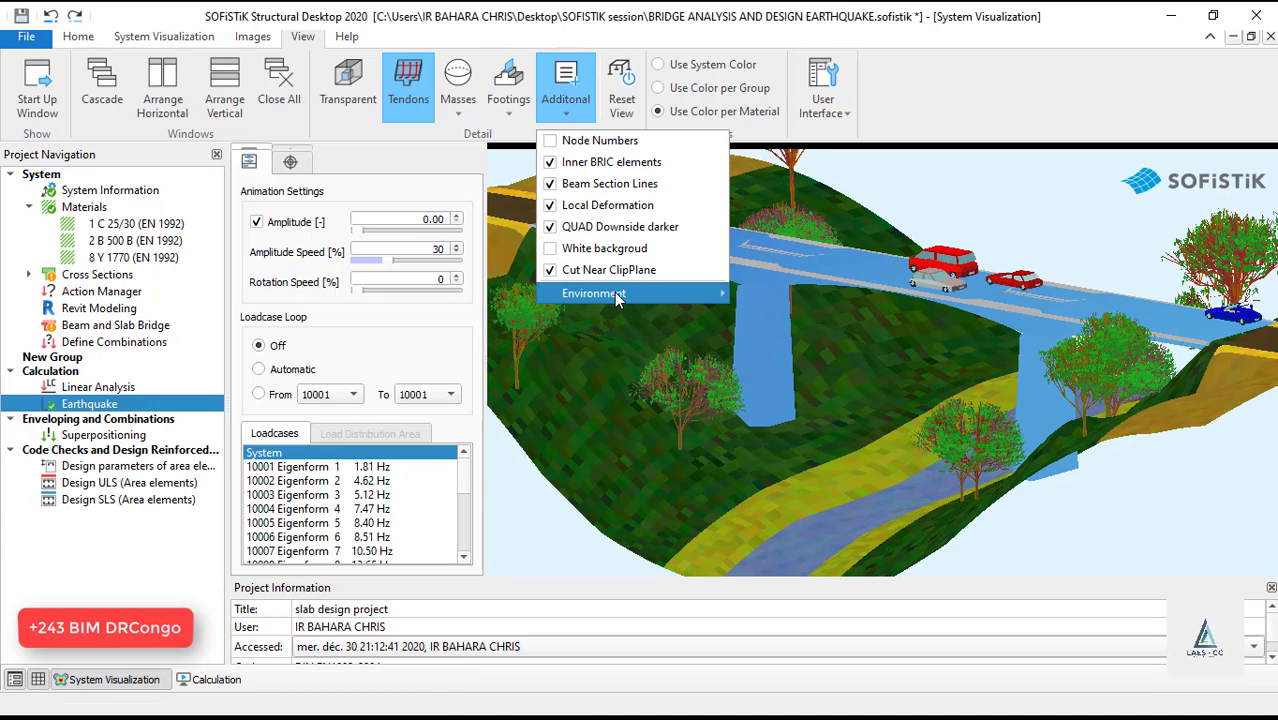
mouse_move(612, 293)
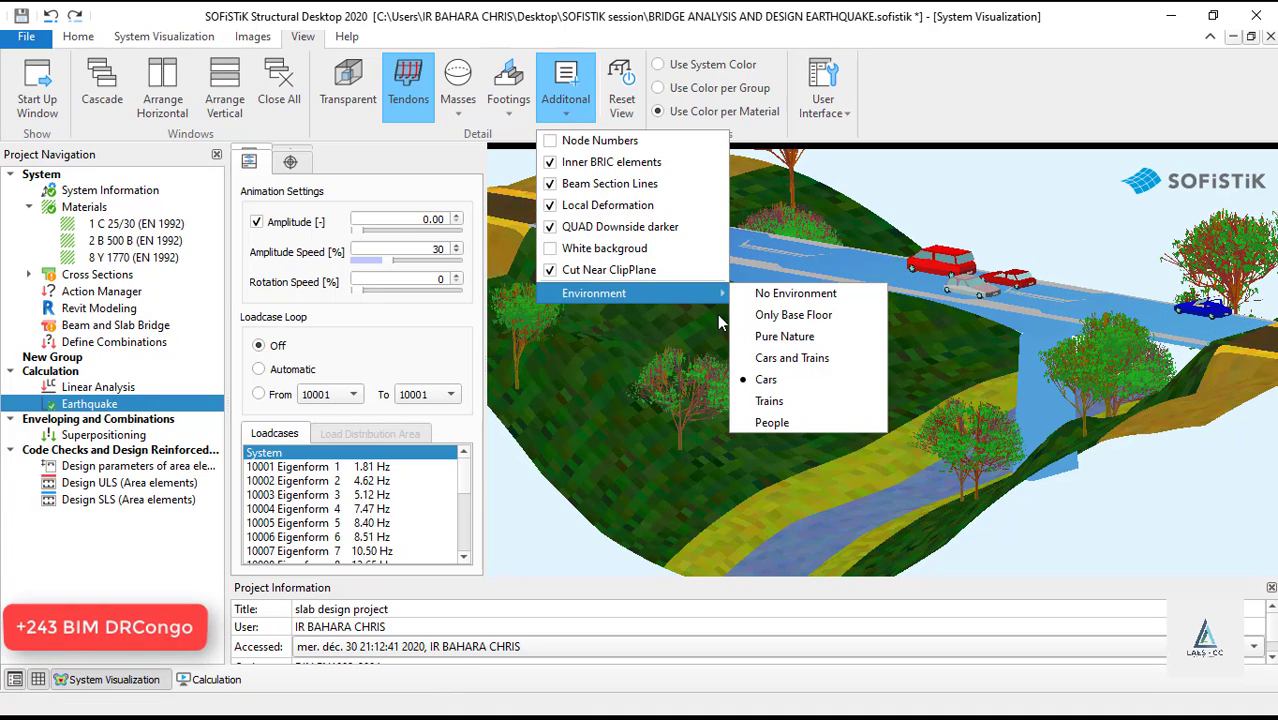
left_click(773, 400)
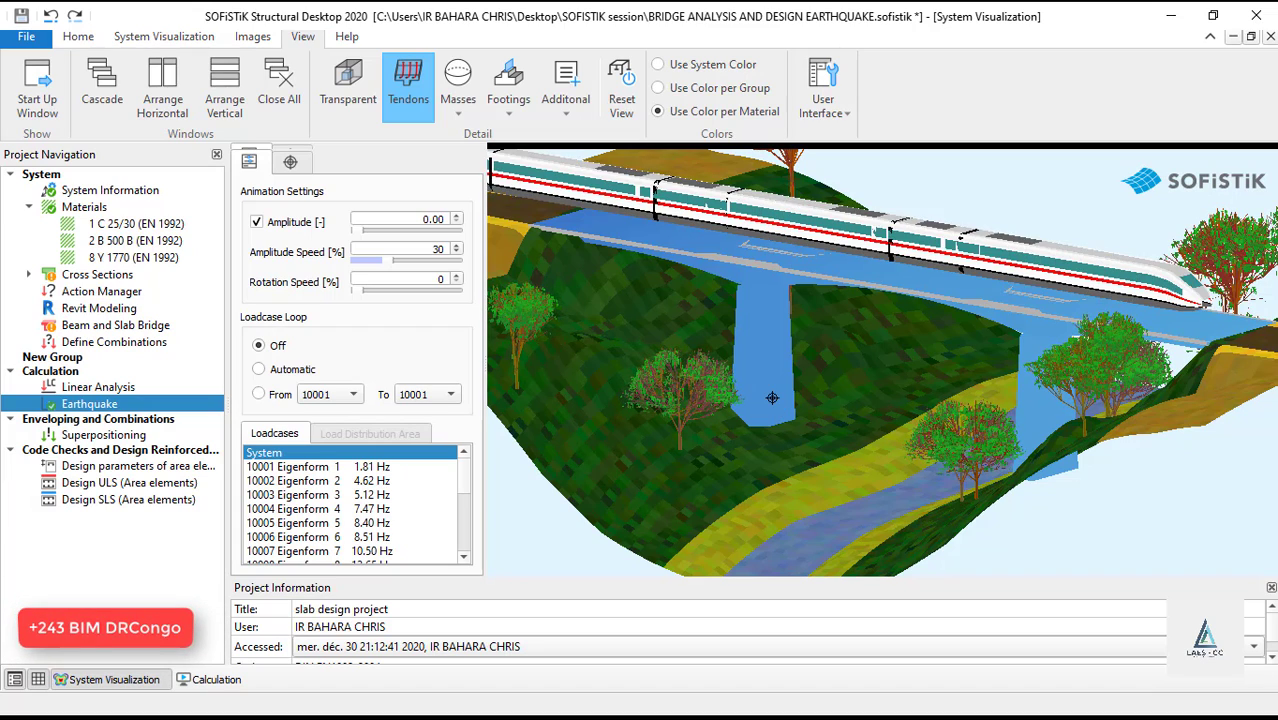
Step: Try the People environment around the bridge model and inspect the whole scene from the other side
left_click(565, 111)
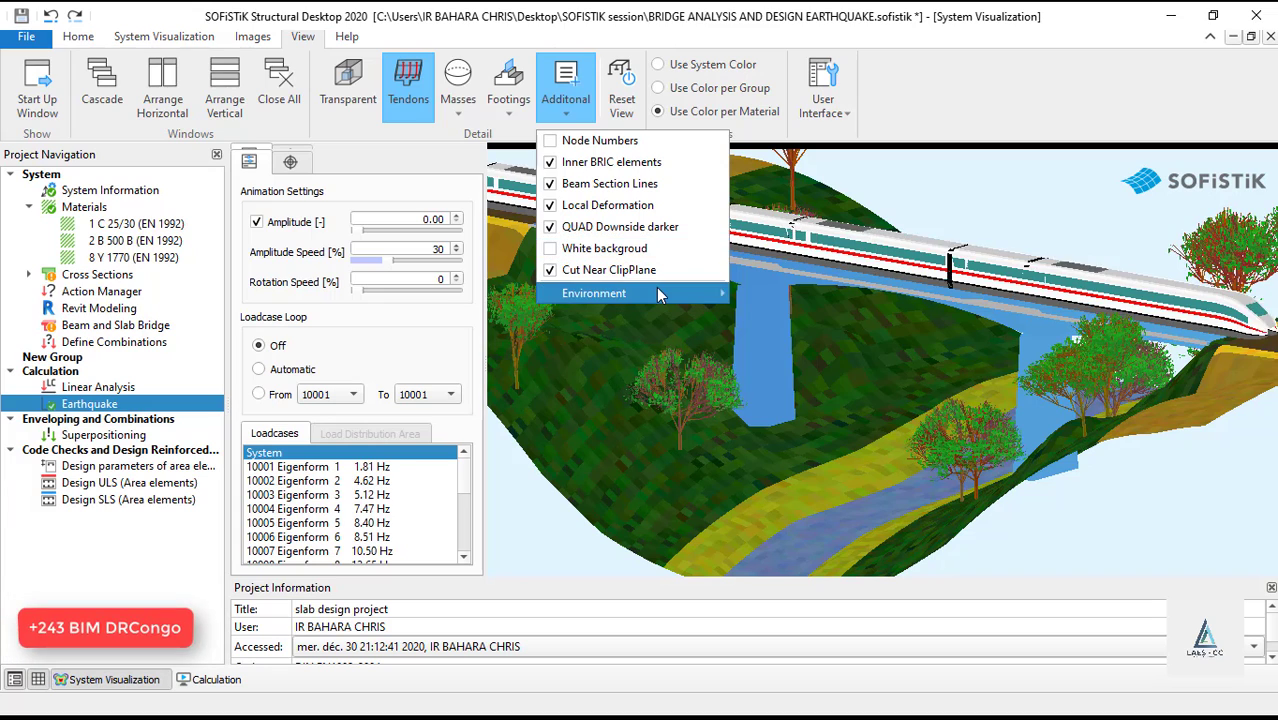
mouse_move(660, 293)
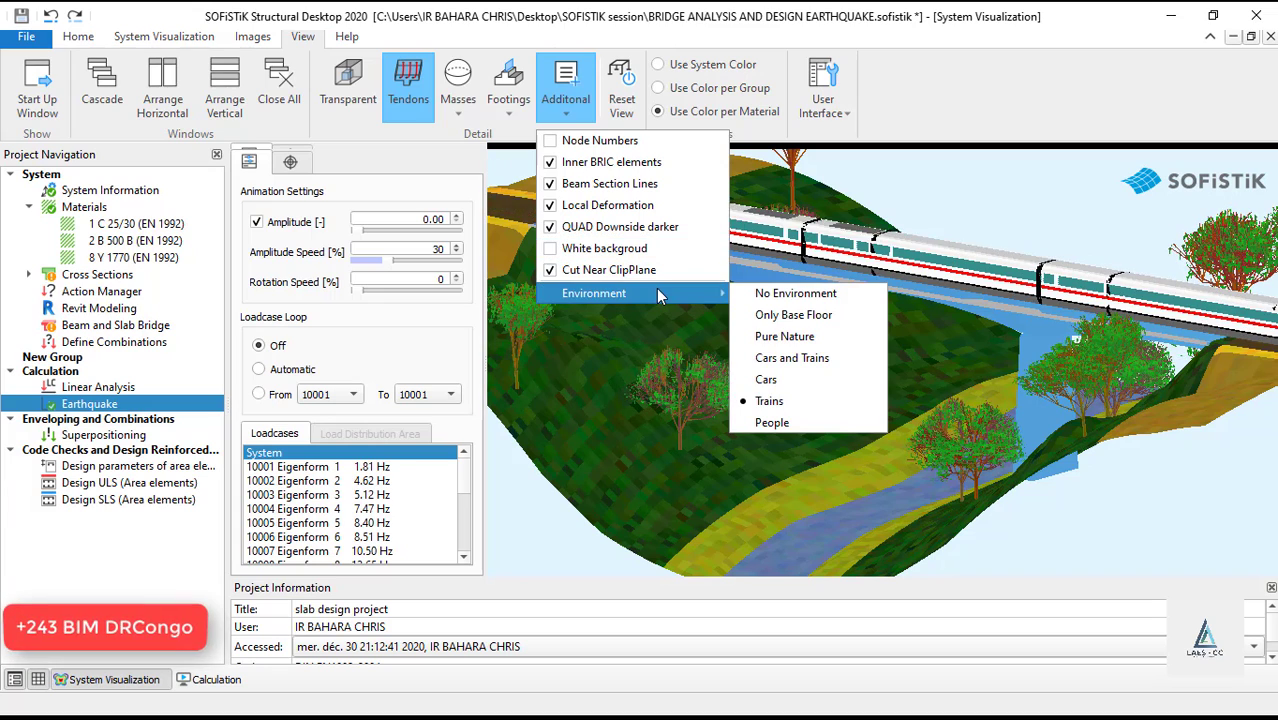
left_click(773, 422)
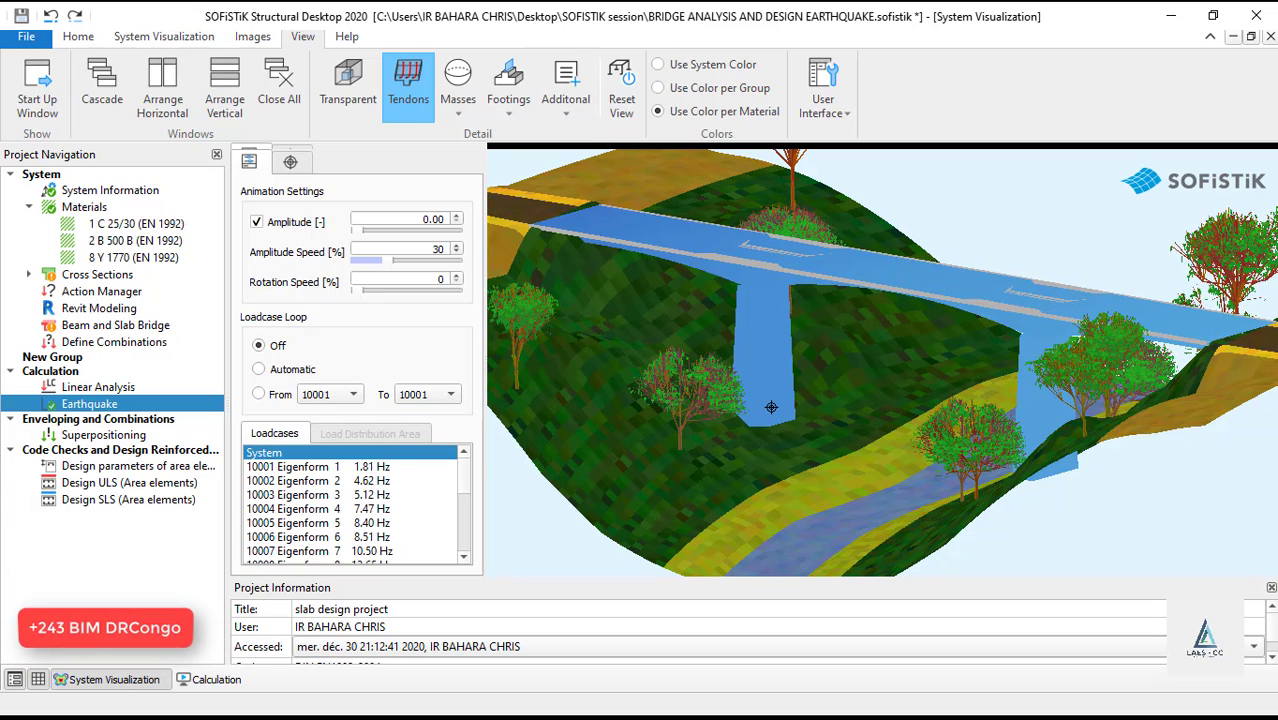
left_click(563, 113)
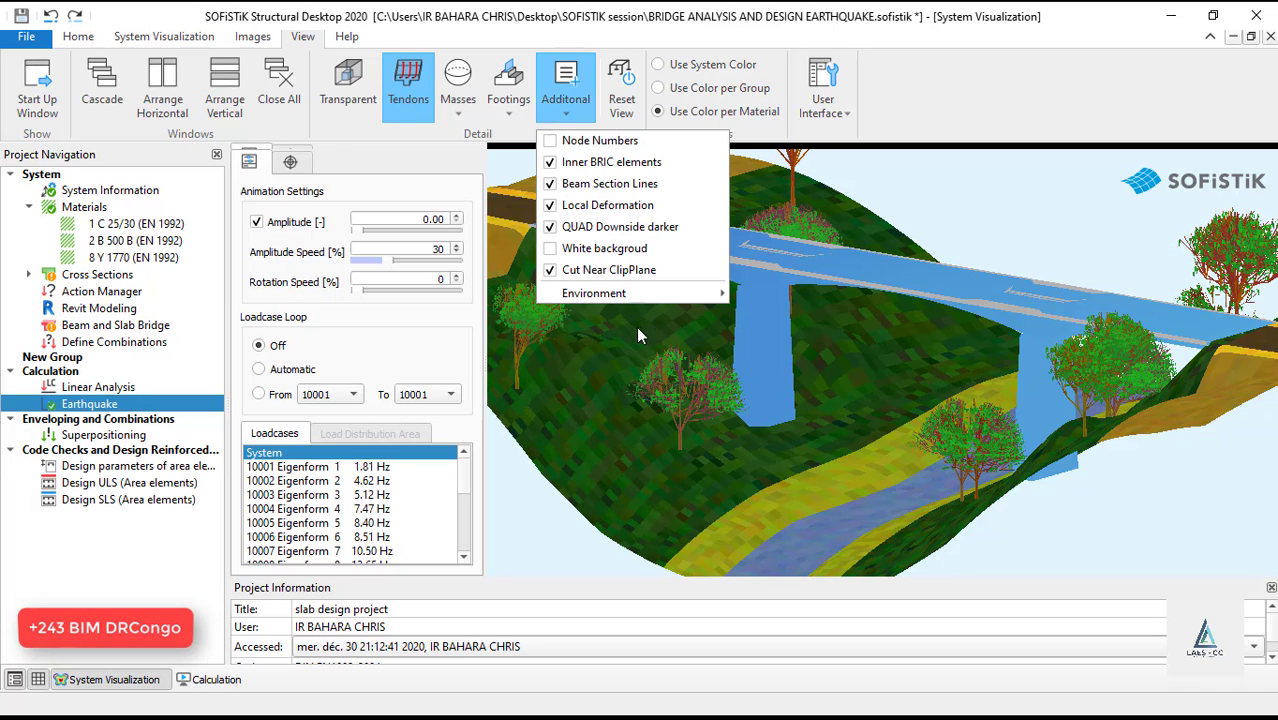
mouse_move(647, 293)
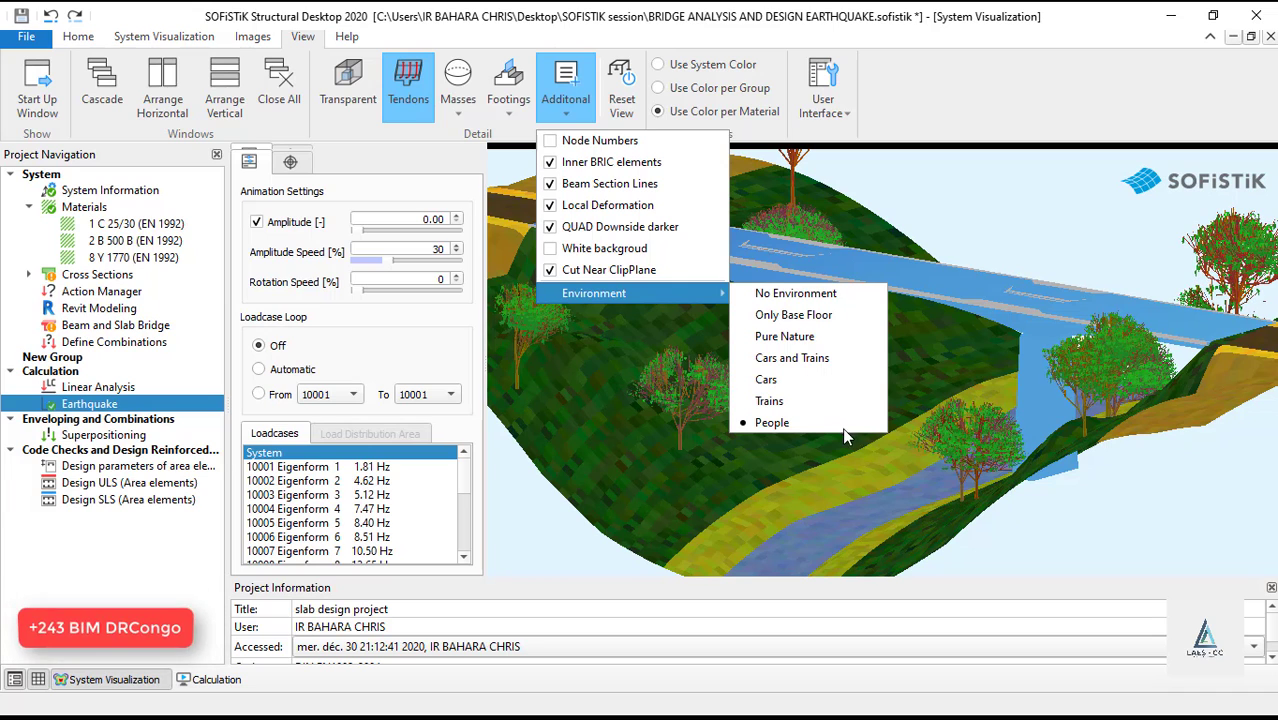
left_click(790, 423)
scroll(746, 476, "down", 5)
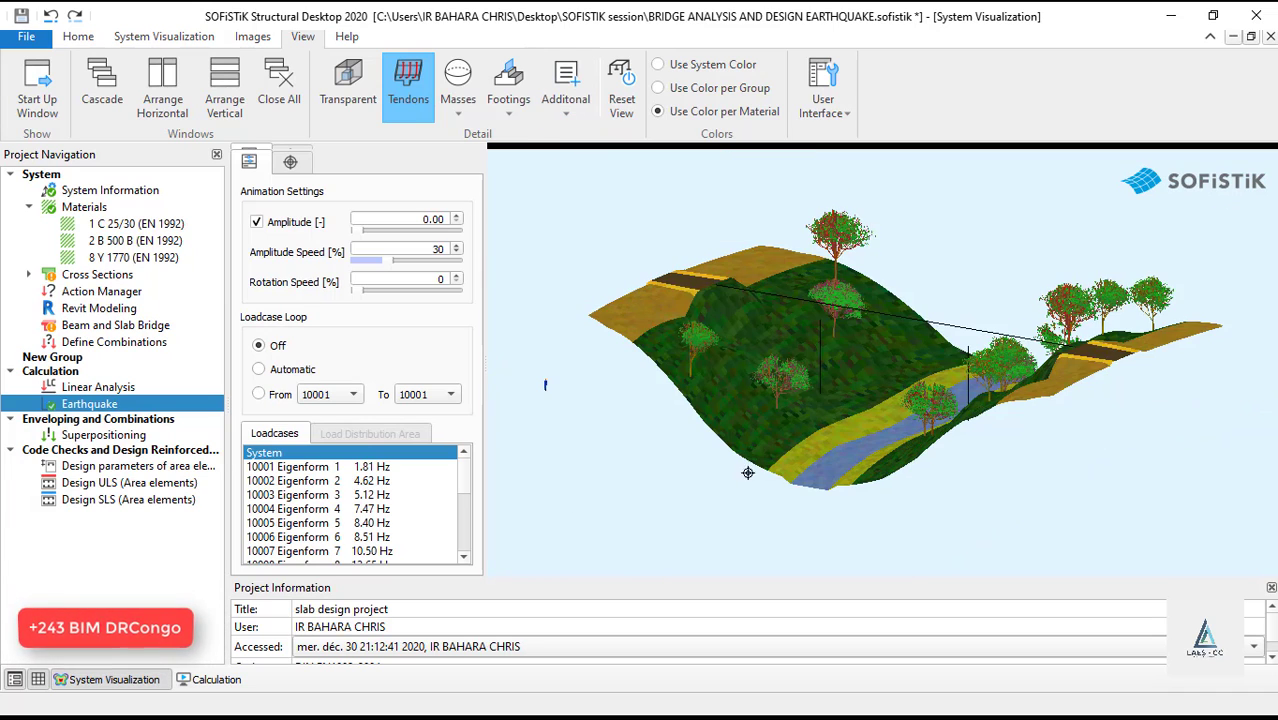
left_click_drag(748, 471, 1173, 504)
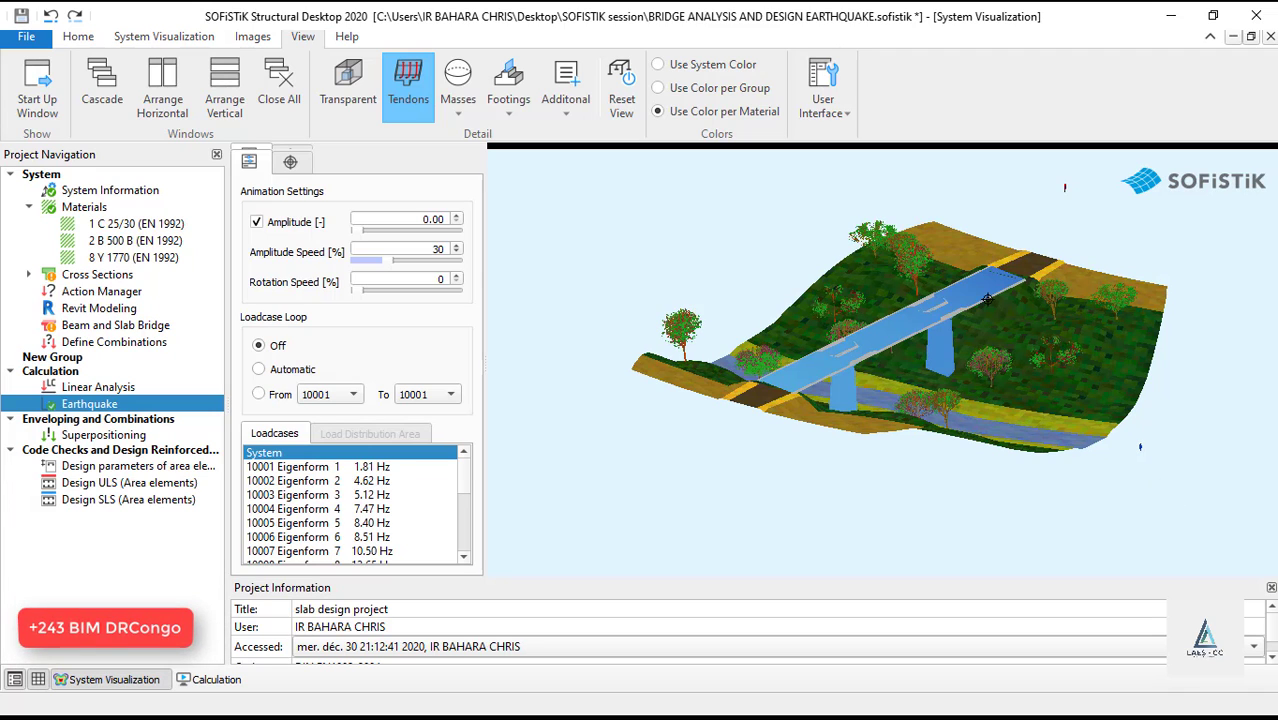
Step: Set the bridge model to No Environment and display load case 10003 (Eigenform 3)
left_click(568, 107)
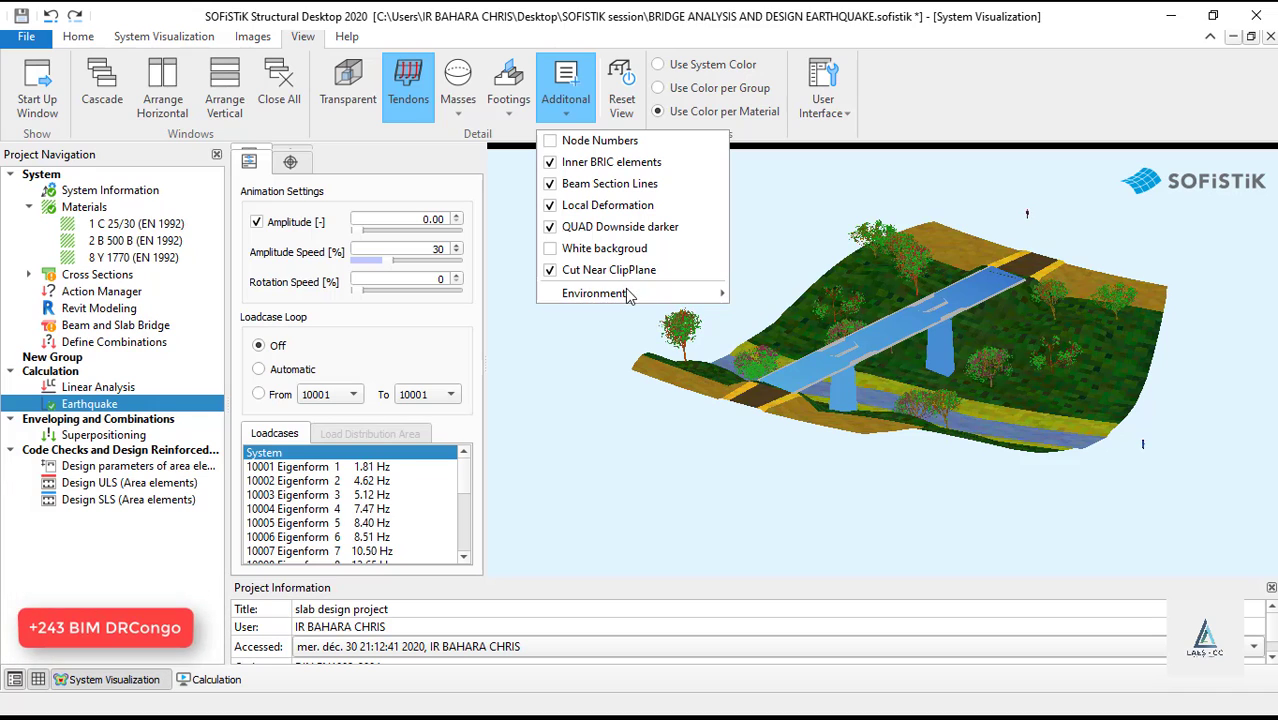
mouse_move(630, 298)
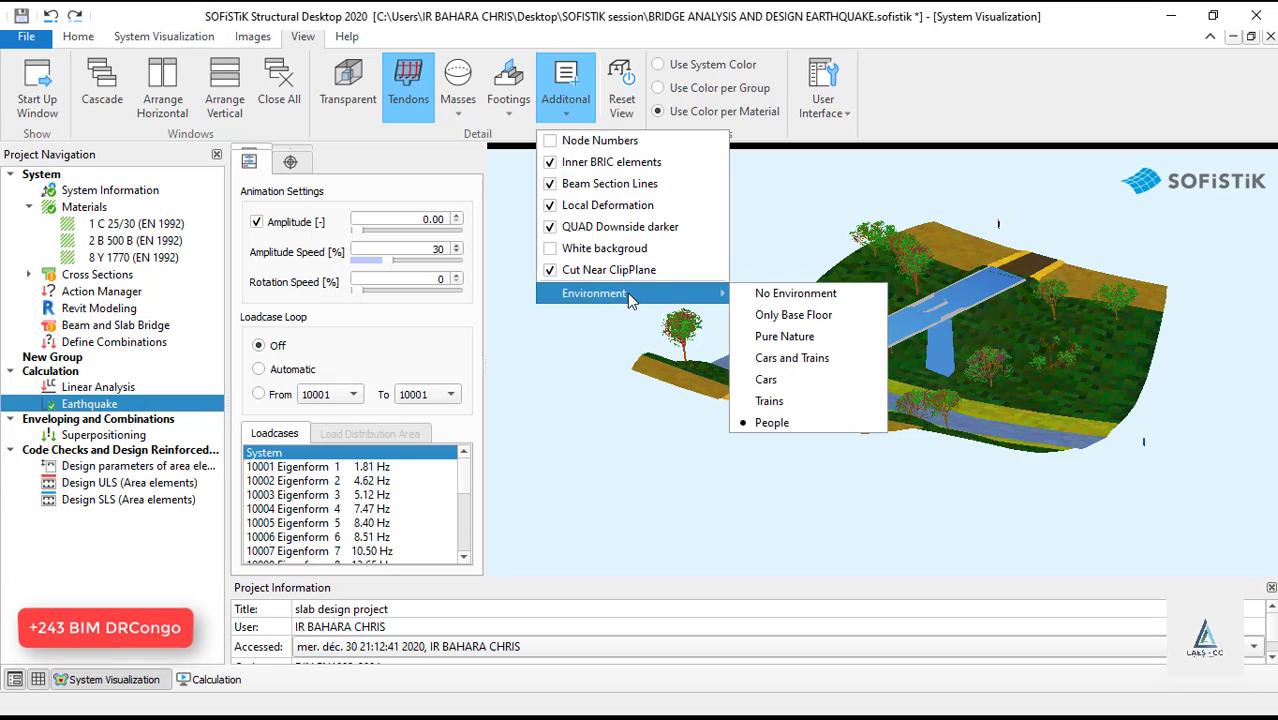
left_click(793, 297)
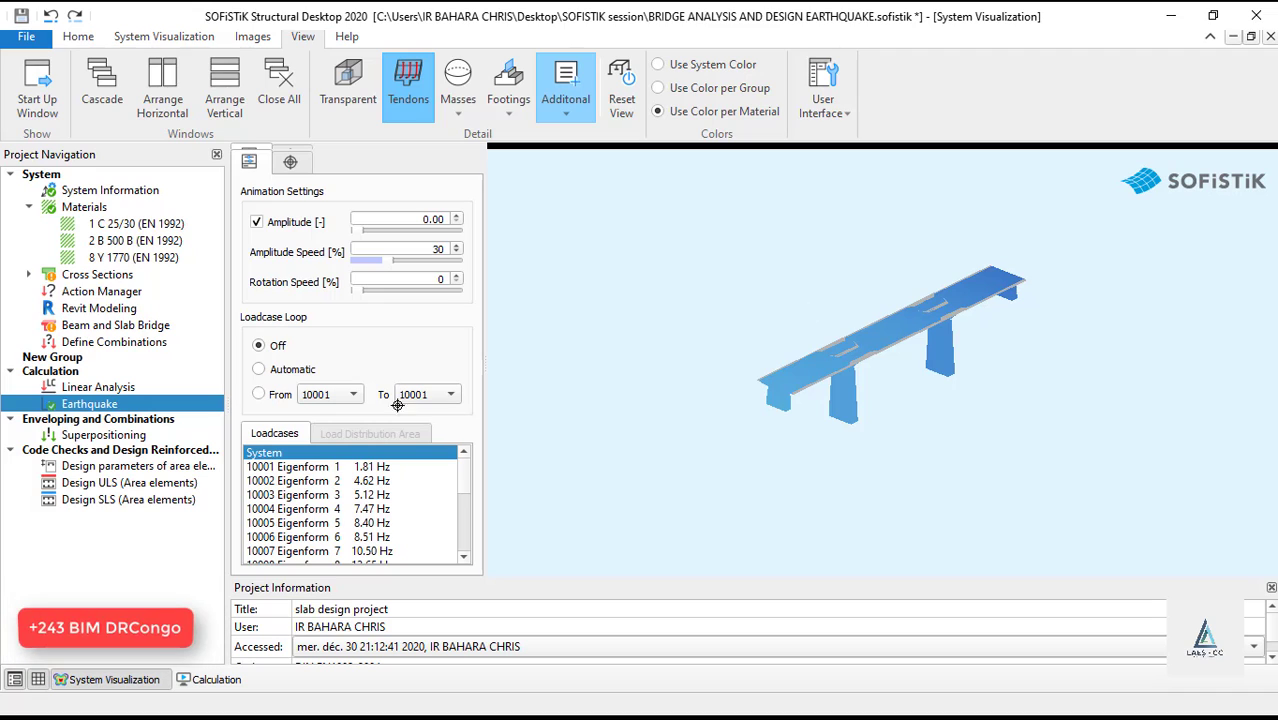
left_click(303, 494)
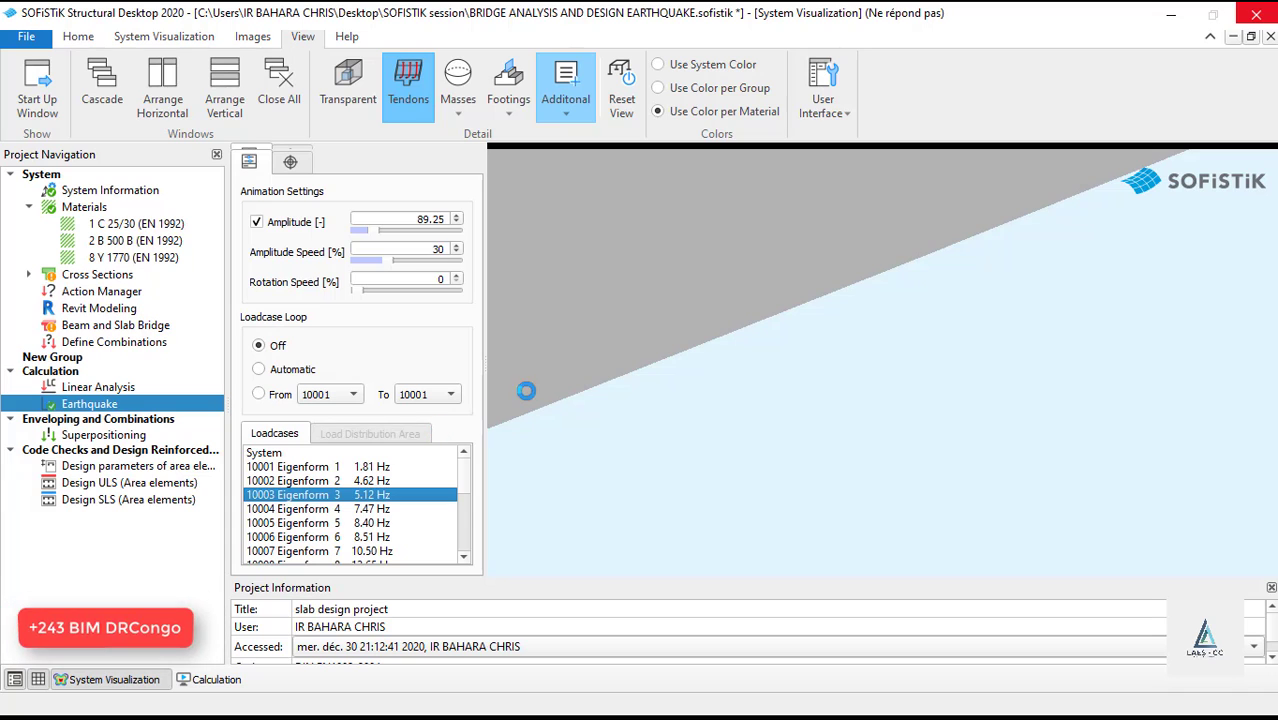
Step: Switch to the SOFISTIK ANALYSIS AND DESIGN OVERVIEW presentation in PowerPoint and show slide 2 with the presenter's profile and contact details
left_click(1171, 14)
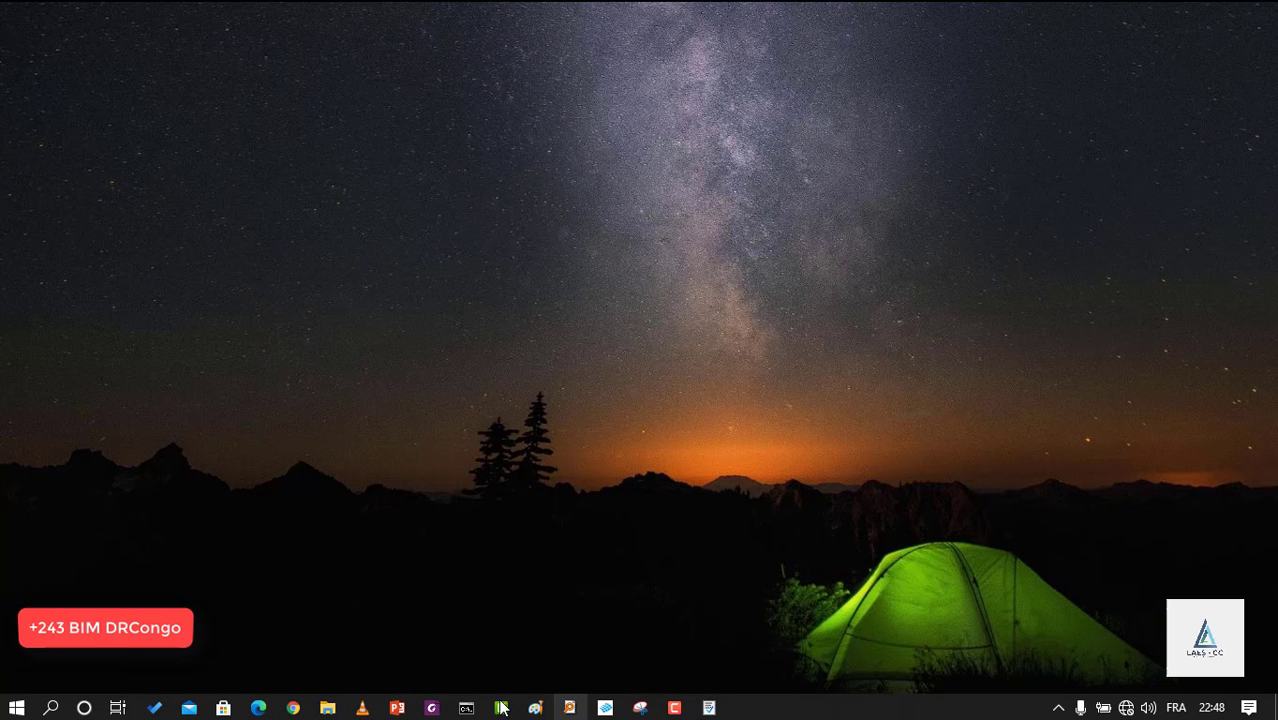
left_click(397, 708)
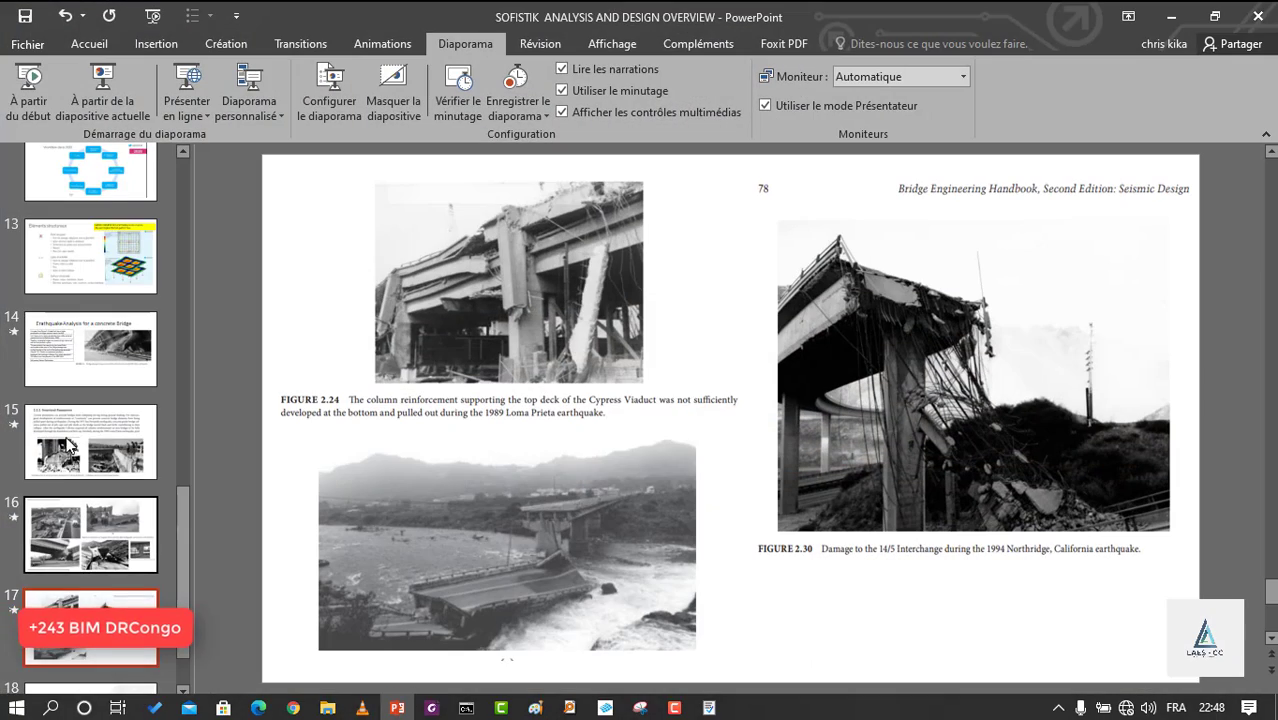
scroll(80, 425, "up", 6)
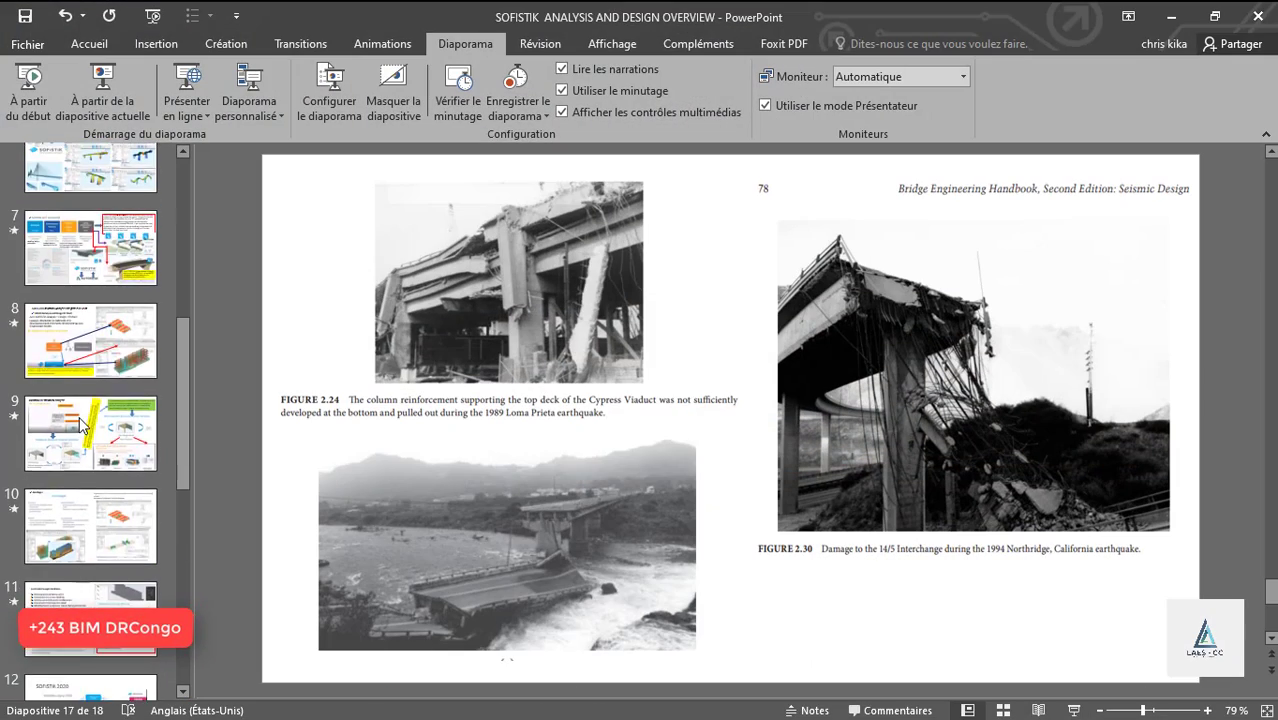
scroll(80, 425, "up", 3)
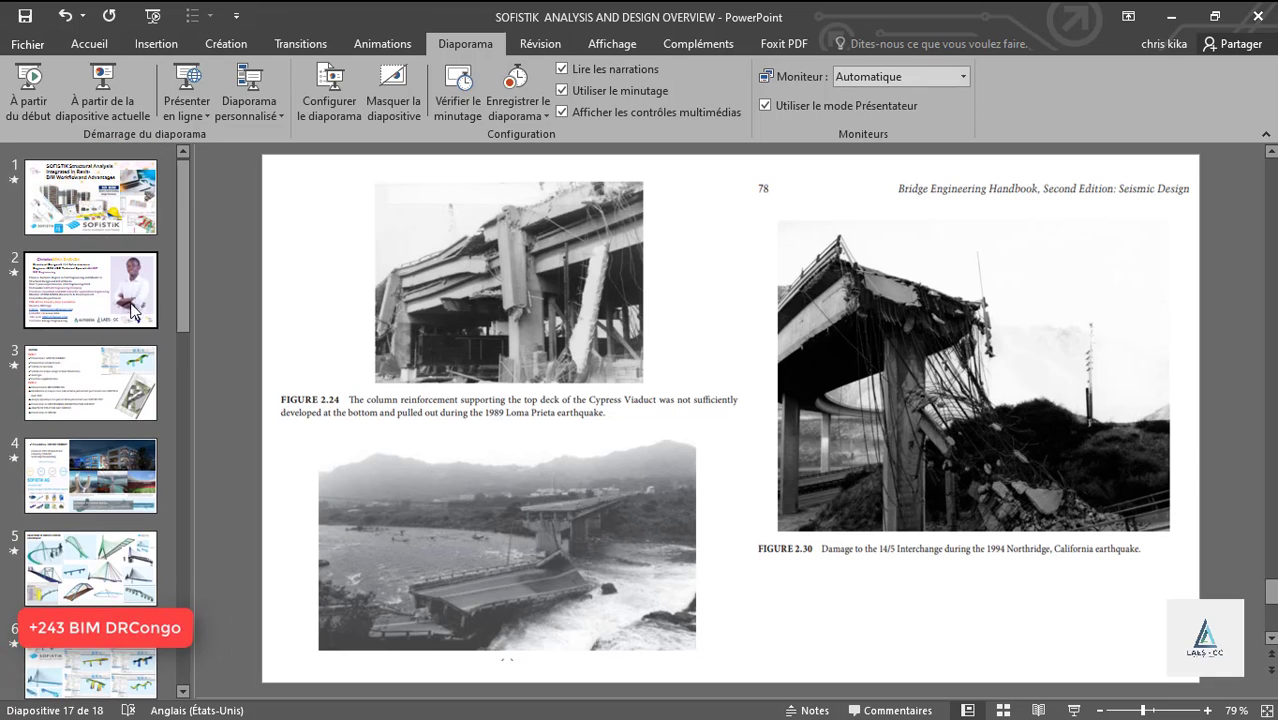
left_click(118, 305)
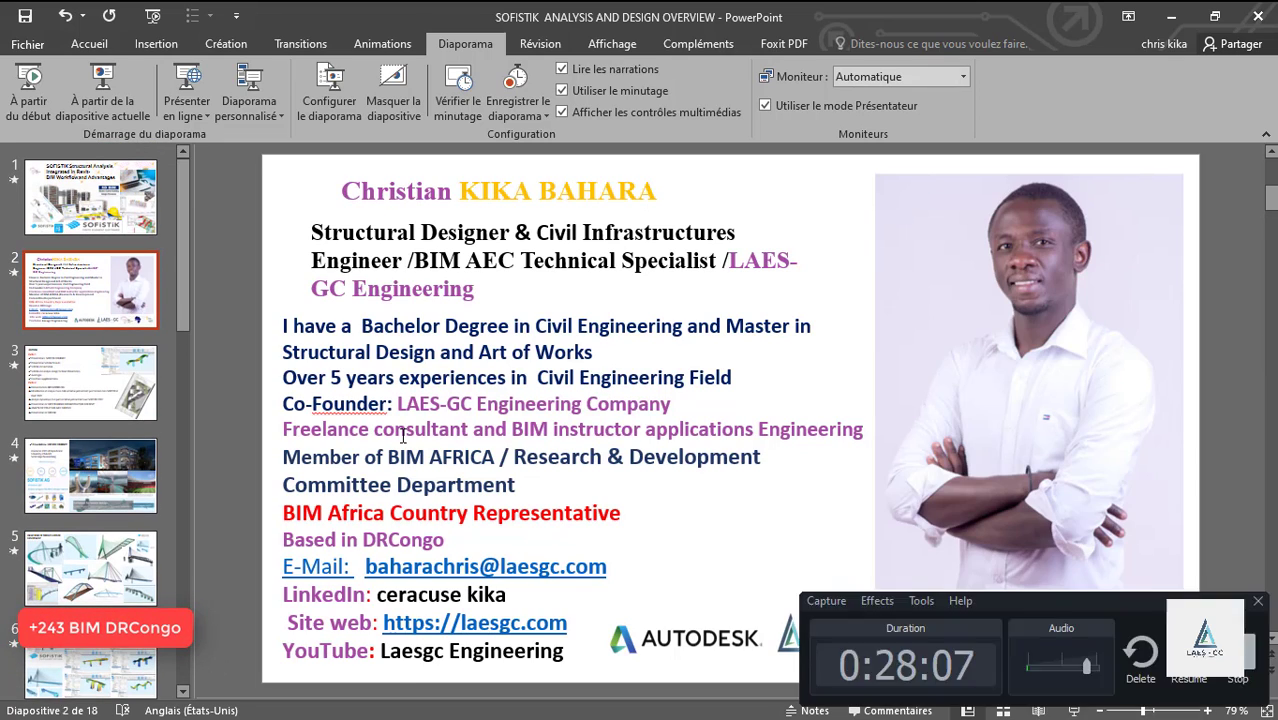